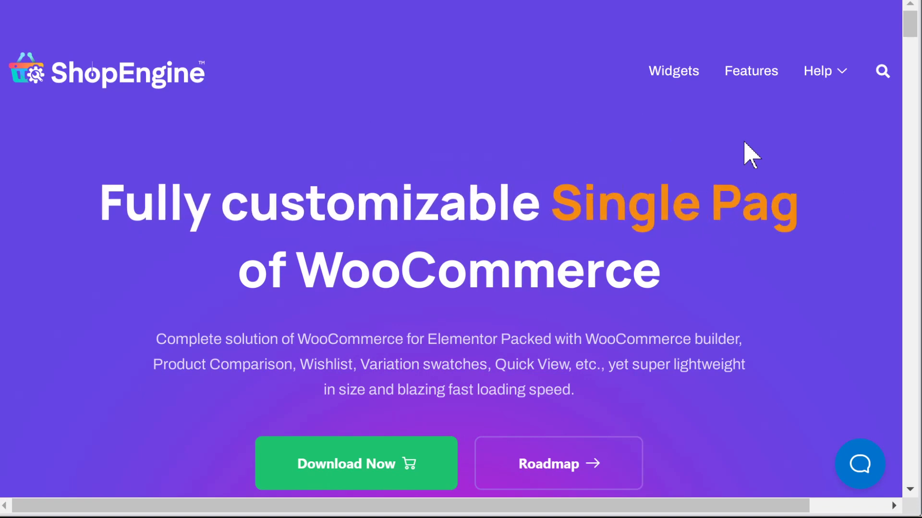
# - Look over the introductions on the ShopEngine and ElementsKit home pages
pyautogui.scroll(-2, 751, 154)
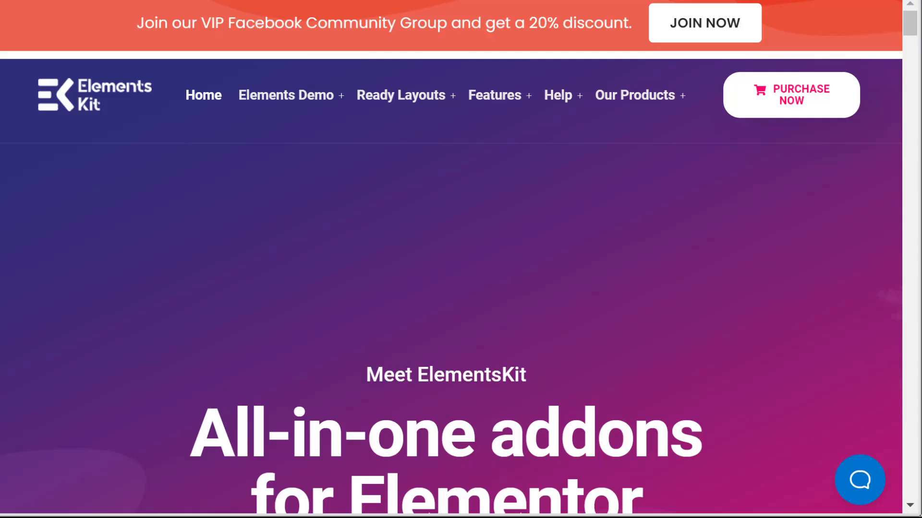
pyautogui.scroll(-4, 186, 148)
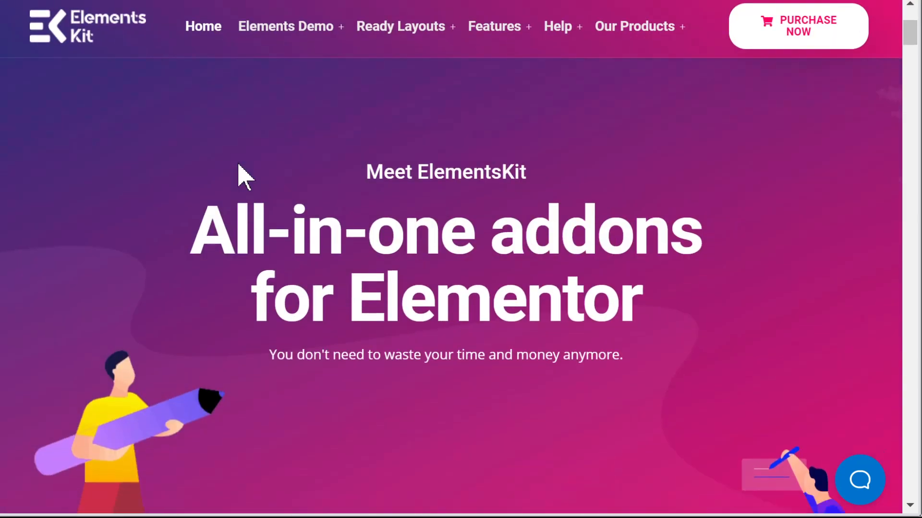
pyautogui.scroll(-2, 245, 178)
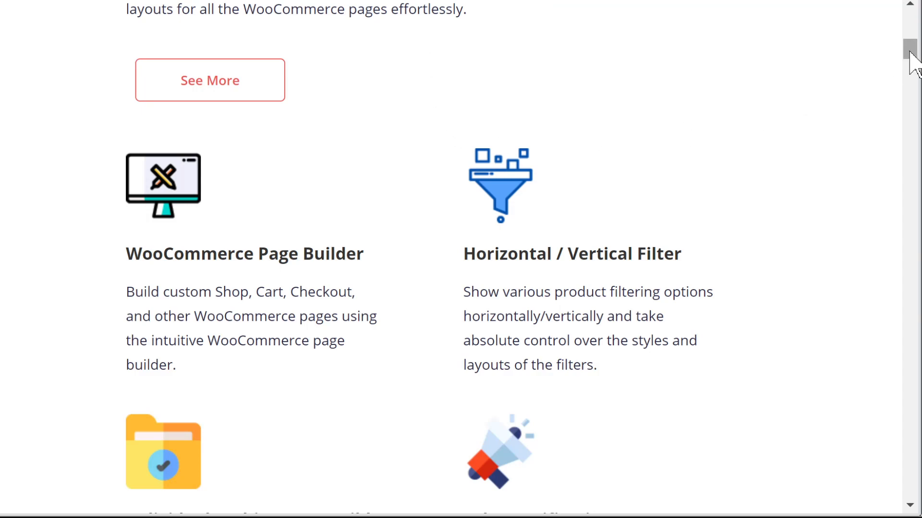
# - Review the WooLentor home page from its introduction through the page builder, filter, sales notification and pricing features
pyautogui.moveTo(909, 52); pyautogui.dragTo(910, 13)
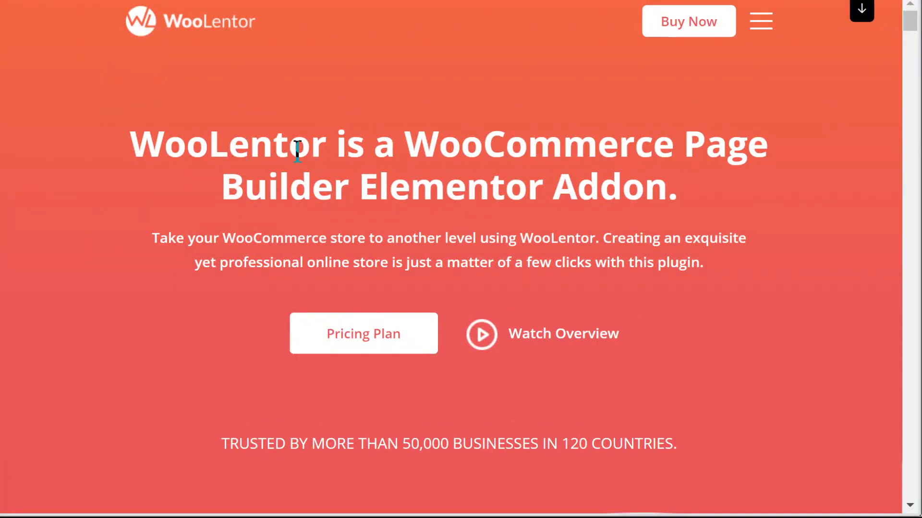
pyautogui.scroll(-2, 408, 175)
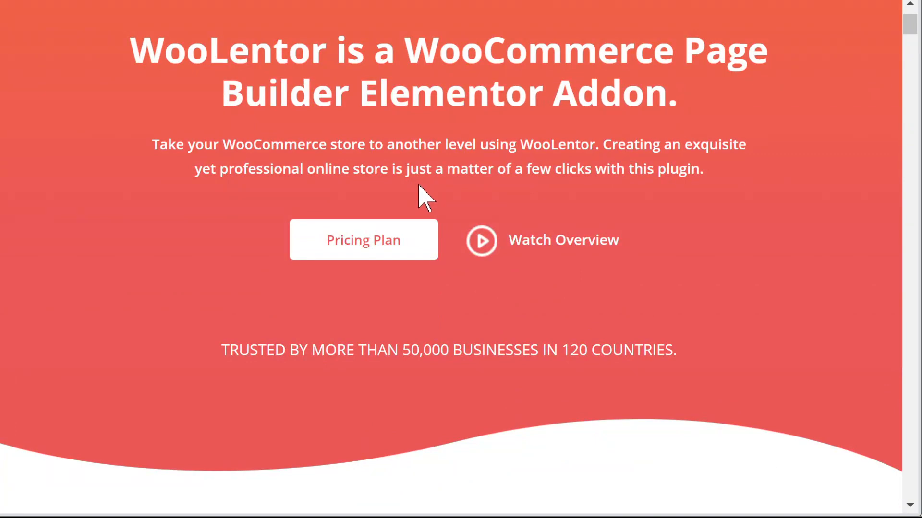
pyautogui.scroll(-11, 419, 185)
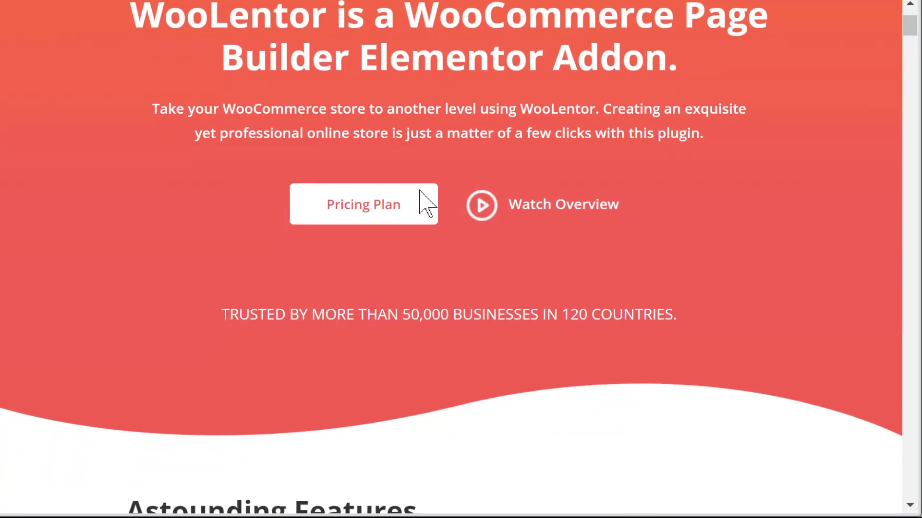
pyautogui.scroll(-9, 720, 212)
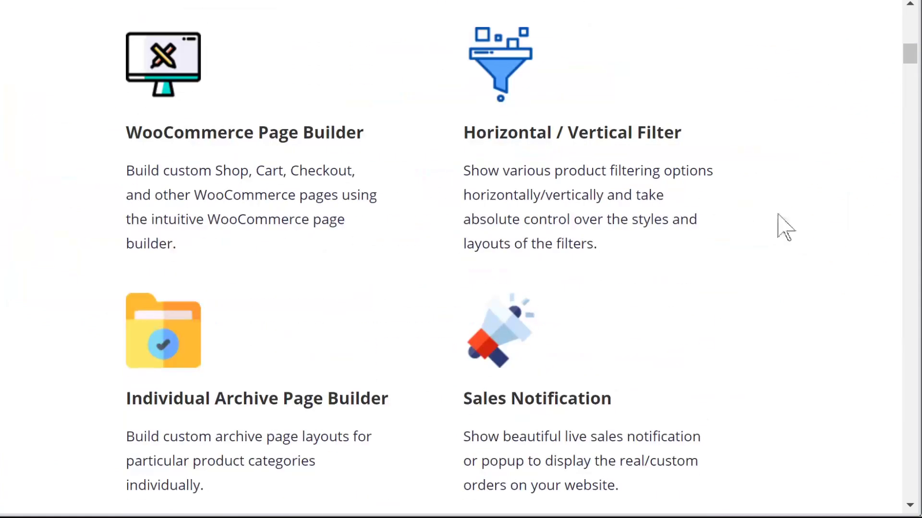
pyautogui.scroll(-2, 772, 231)
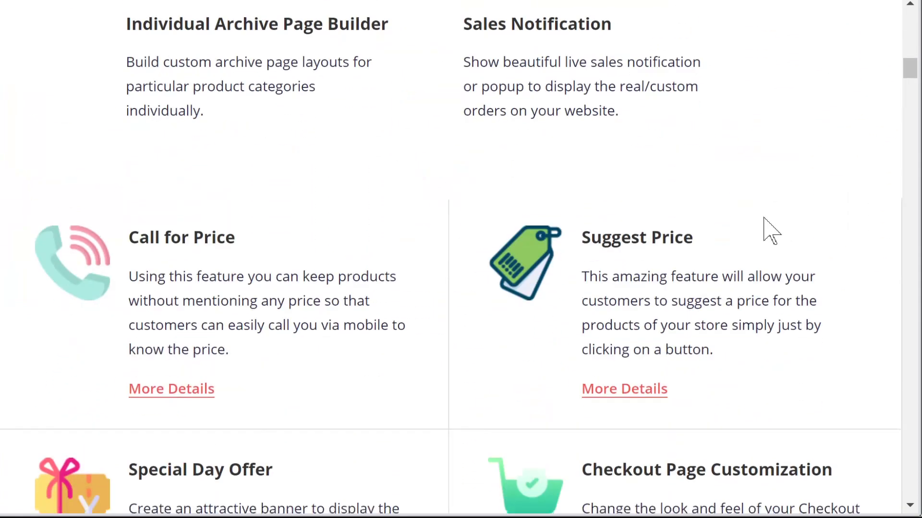
pyautogui.scroll(-6, 738, 216)
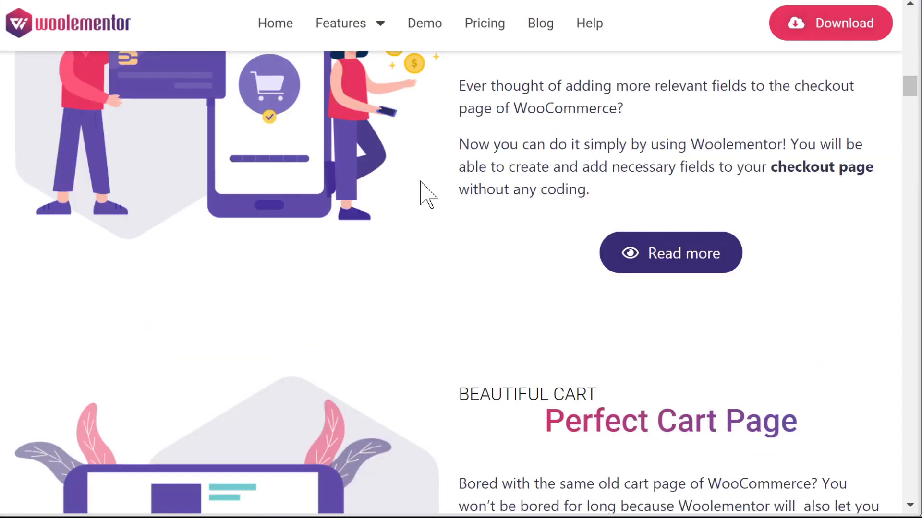
# - Review Woolementor's checkout builder and general benefits, and return to the beginning of the WooLentor page
pyautogui.scroll(1, 732, 230)
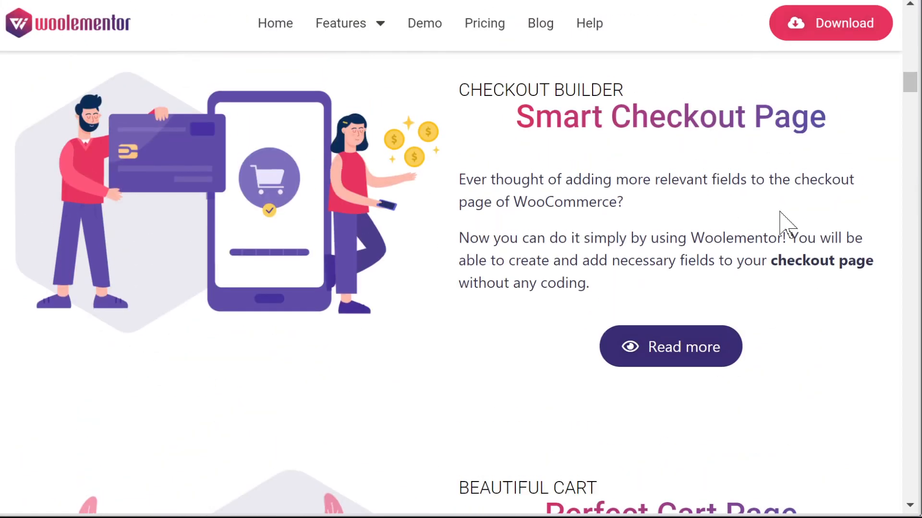
pyautogui.scroll(20, 798, 173)
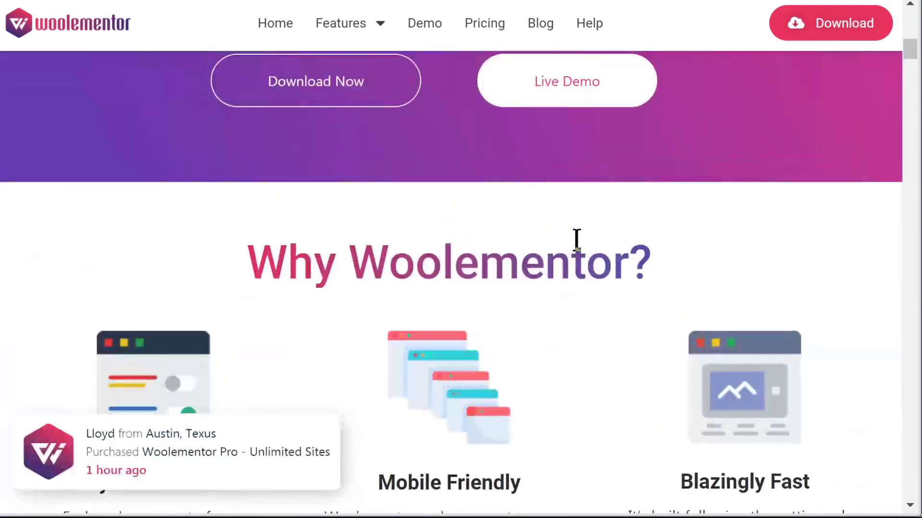
pyautogui.scroll(3, 578, 243)
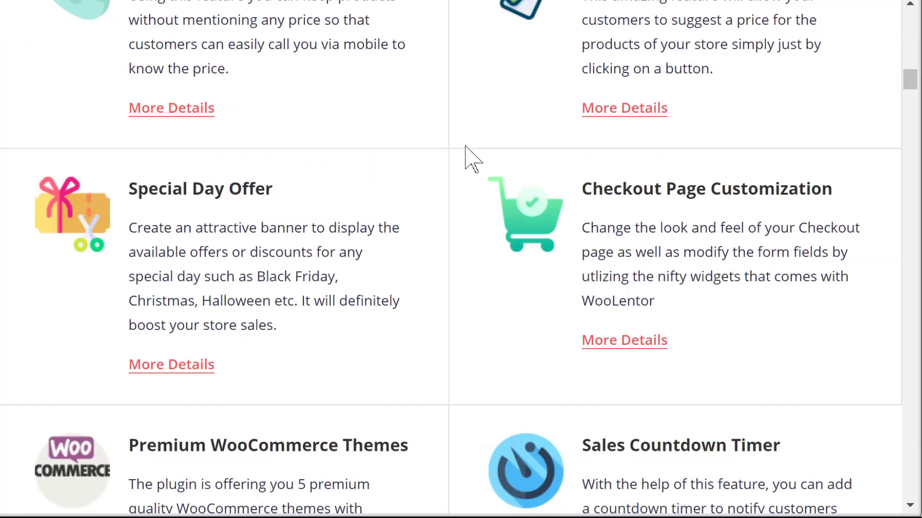
pyautogui.scroll(10, 471, 197)
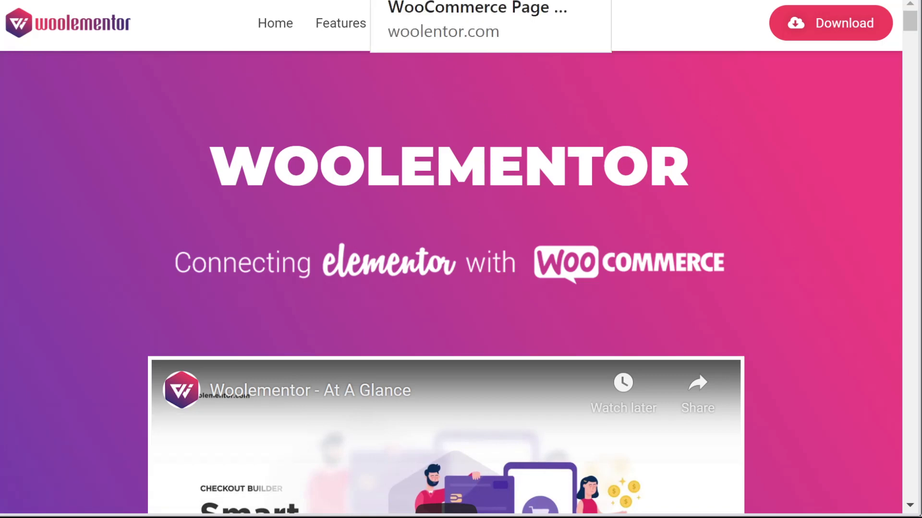
# - Switch to the WooLentor site and read its introduction and the Astounding Features section
pyautogui.click(422, 1)
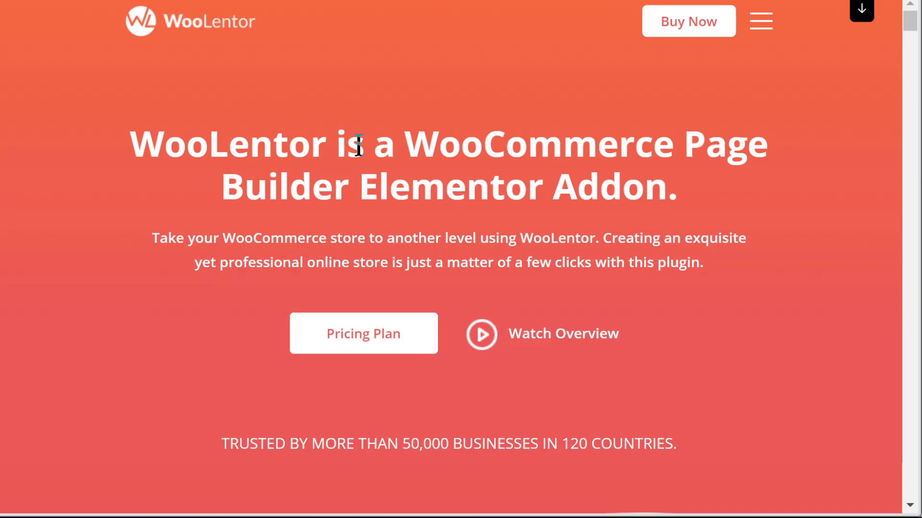
pyautogui.scroll(-2, 372, 151)
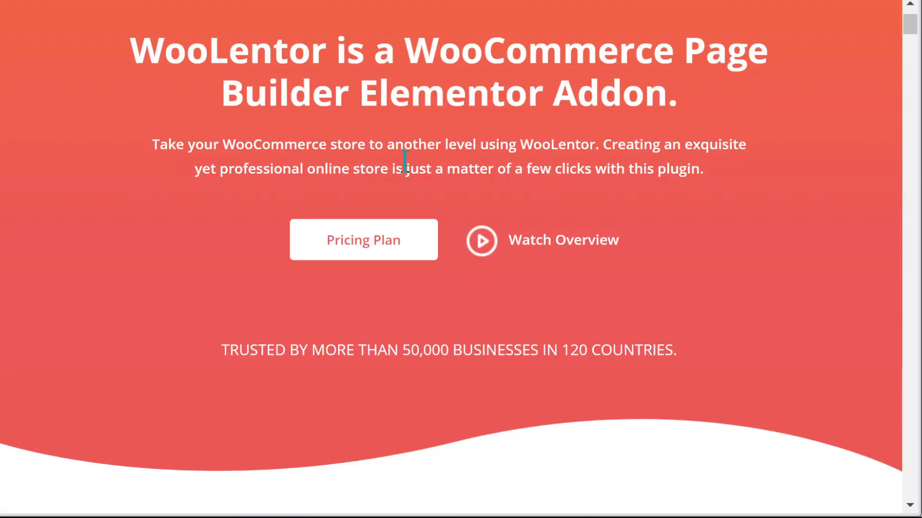
pyautogui.scroll(-2, 407, 164)
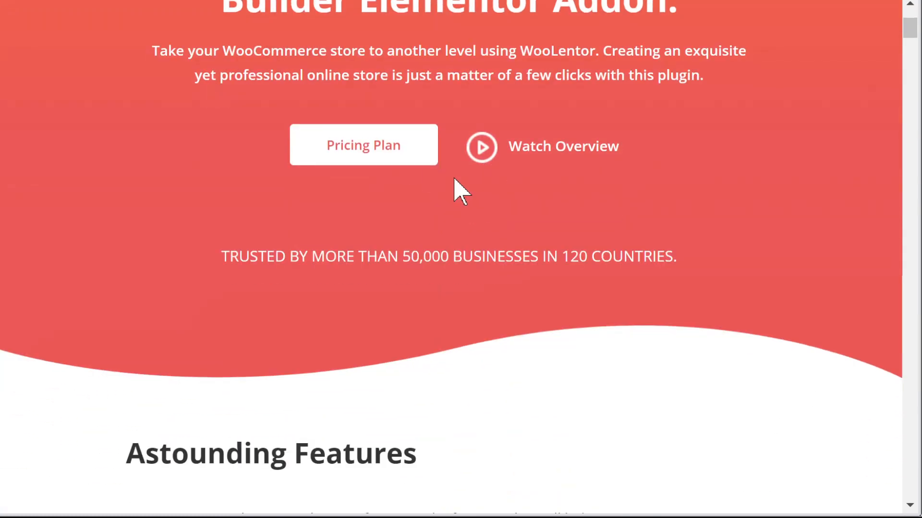
pyautogui.scroll(-2, 495, 201)
pyautogui.scroll(-6, 495, 202)
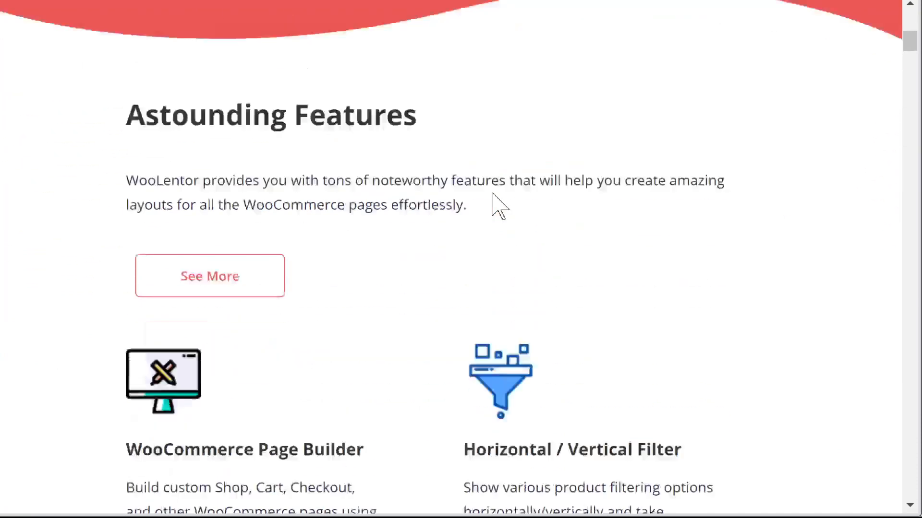
pyautogui.scroll(-2, 494, 202)
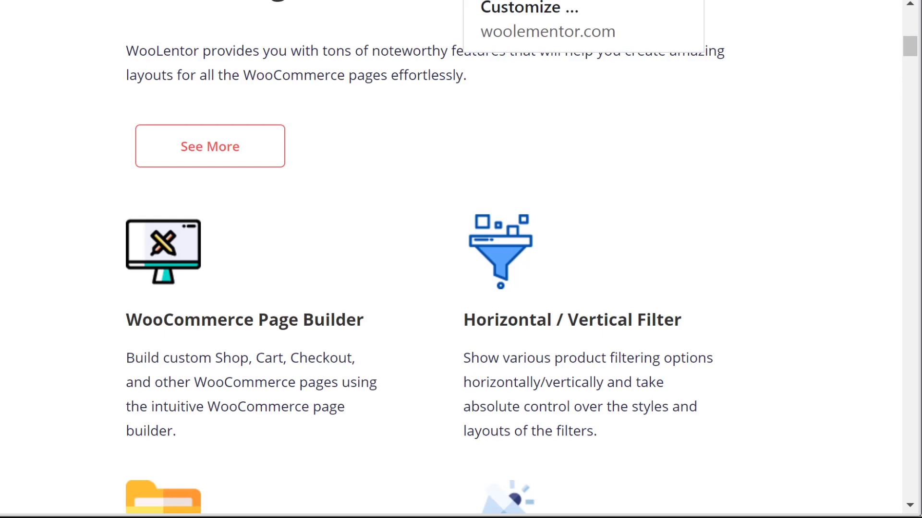
# - Switch to the Woolementor site and examine its overview, the Why Woolementor section, and the checkout and cart page features
pyautogui.click(538, 1)
pyautogui.scroll(-4, 624, 188)
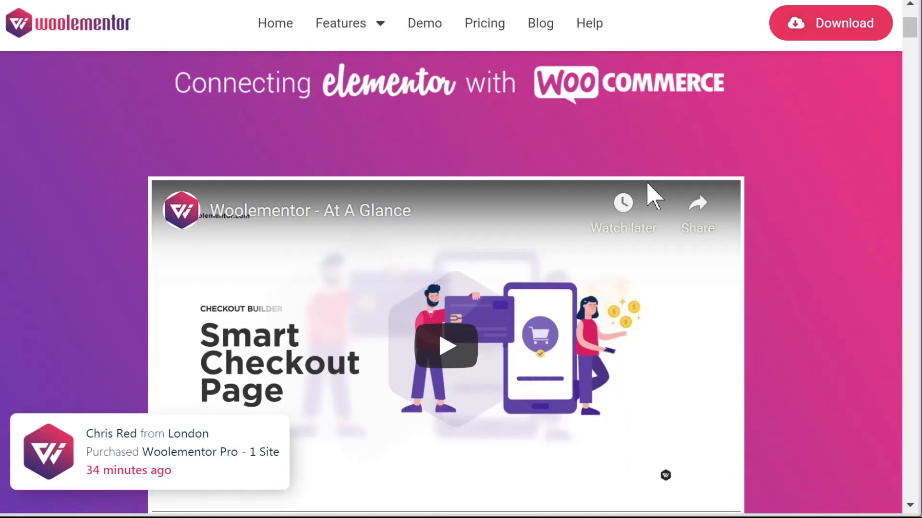
pyautogui.scroll(-12, 780, 215)
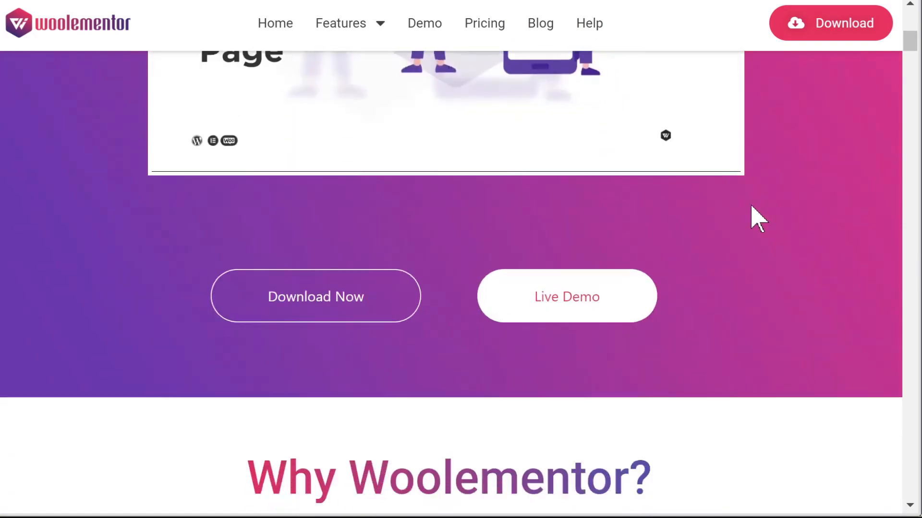
pyautogui.scroll(-13, 561, 251)
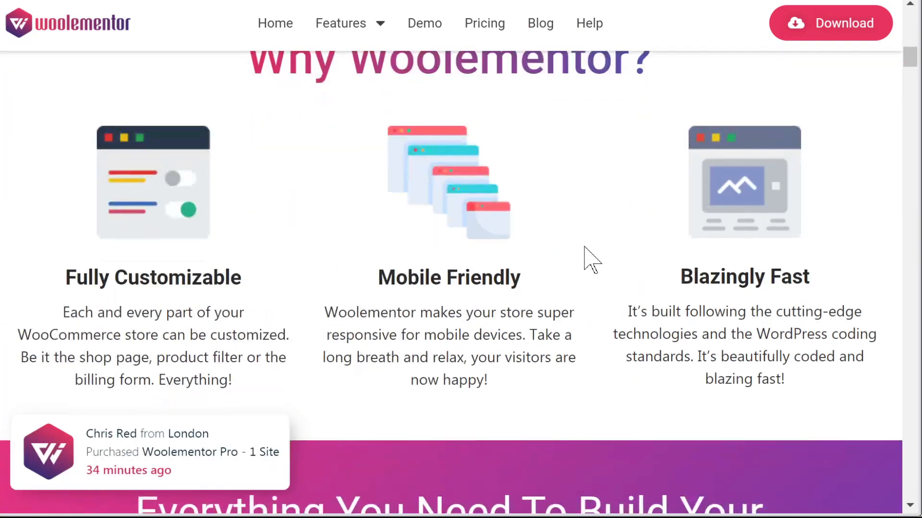
pyautogui.scroll(-4, 575, 250)
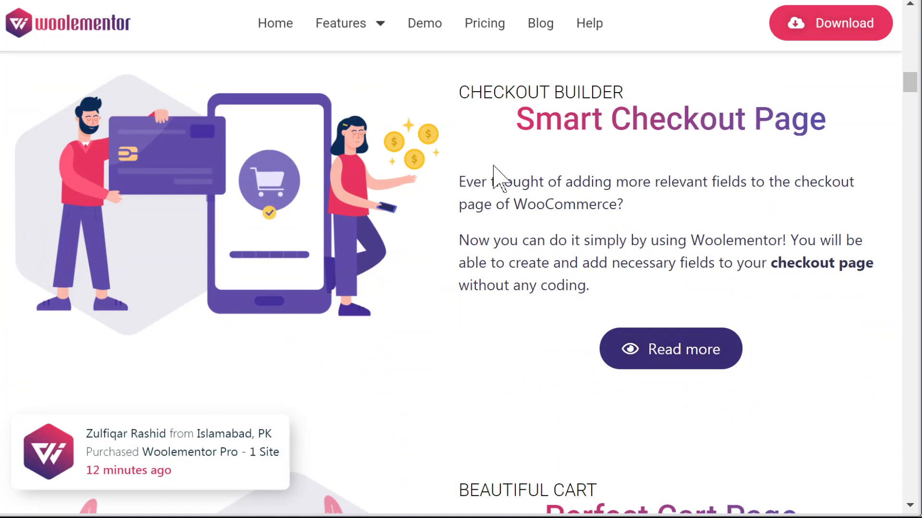
pyautogui.scroll(-5, 499, 221)
pyautogui.scroll(-3, 500, 220)
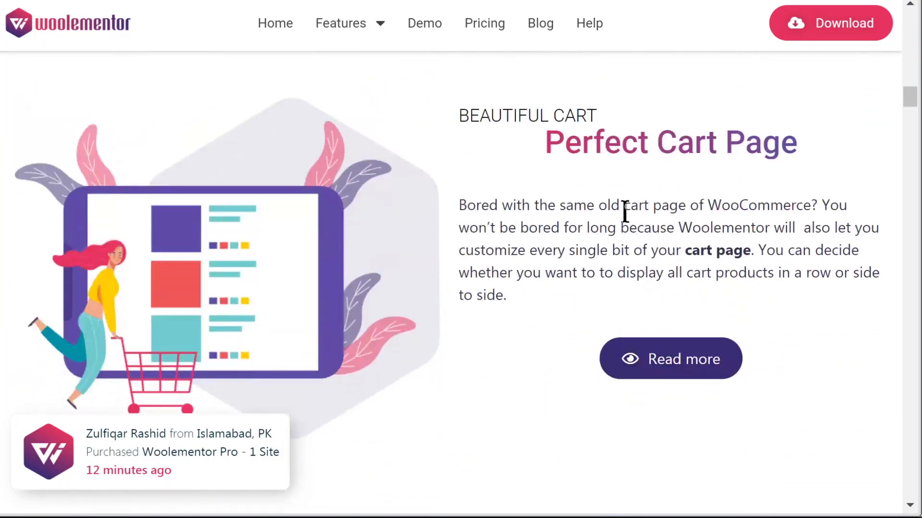
pyautogui.scroll(-10, 448, 226)
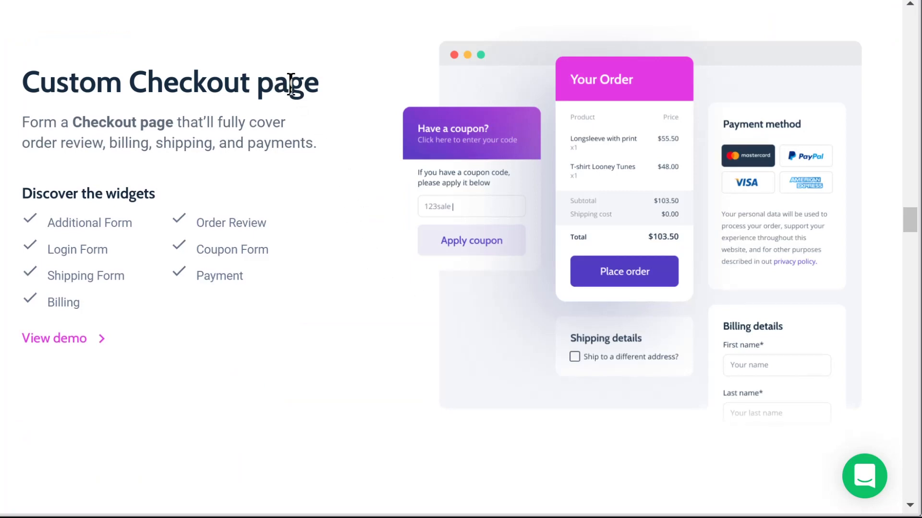
# - Review JetWooBuilder's custom checkout and cart page widgets and return to the product page's introduction
pyautogui.scroll(12, 394, 231)
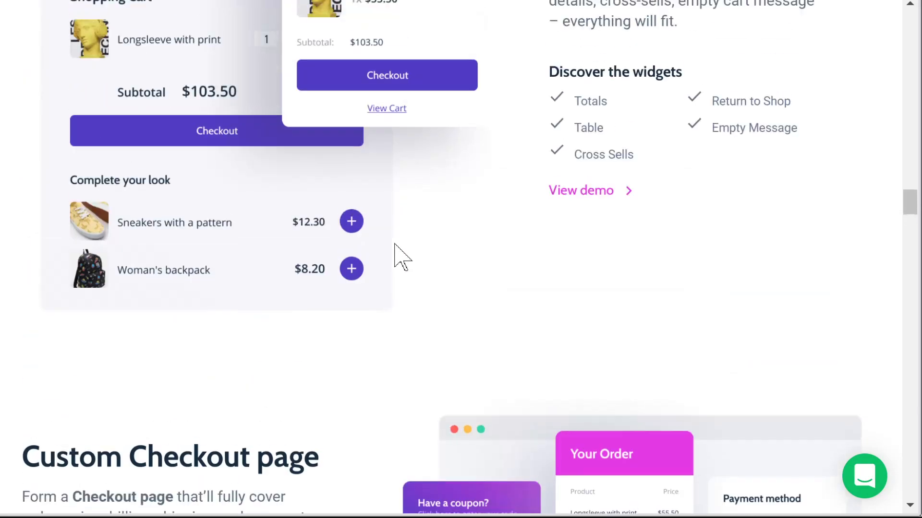
pyautogui.scroll(-3, 658, 206)
pyautogui.scroll(15, 669, 230)
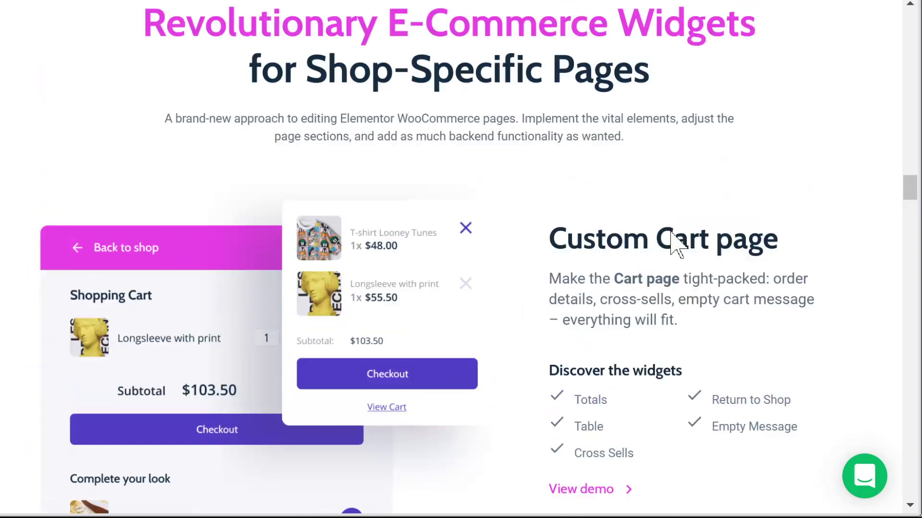
pyautogui.scroll(20, 638, 259)
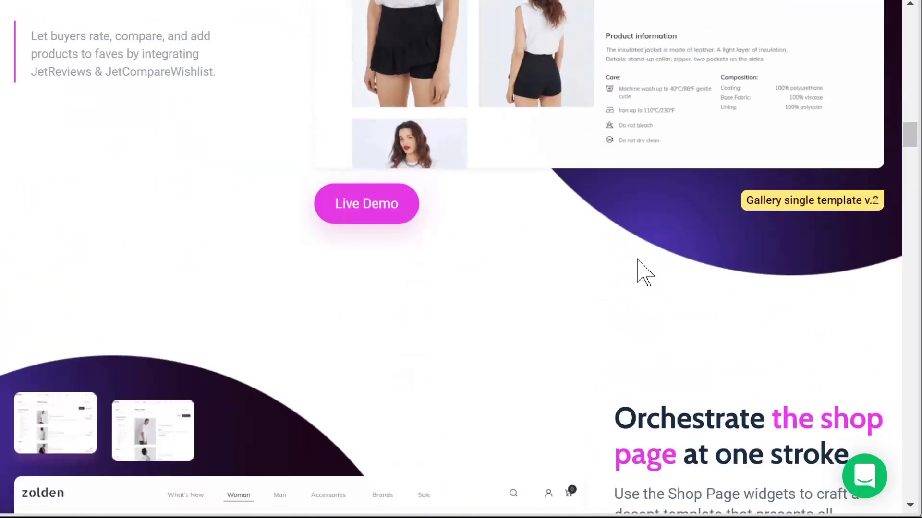
pyautogui.scroll(20, 624, 281)
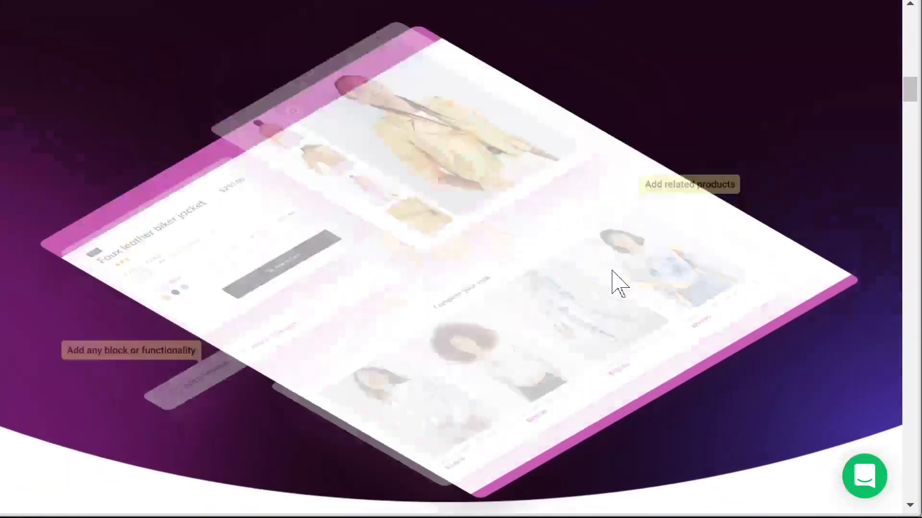
pyautogui.scroll(9, 615, 282)
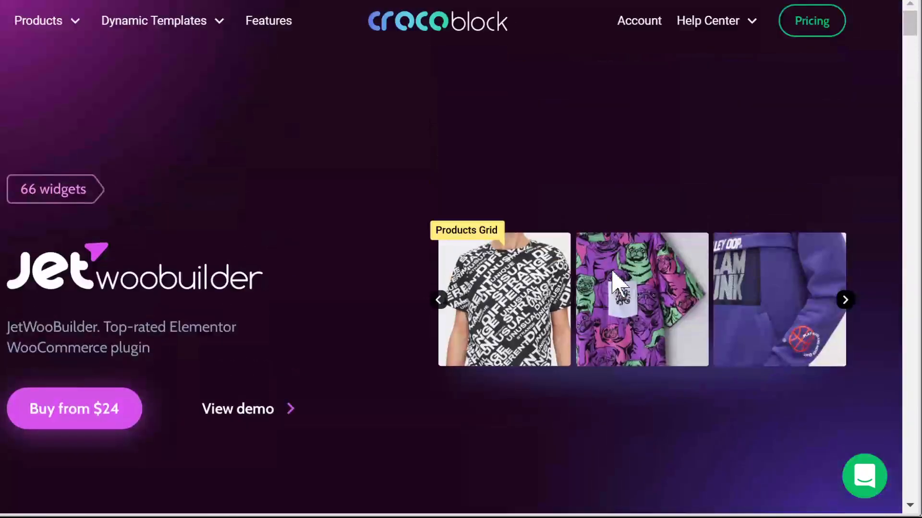
# - Examine JetWooBuilder's Mix & Match section, its single-product templates and the shop page template with its frontend options
pyautogui.scroll(-2, 610, 283)
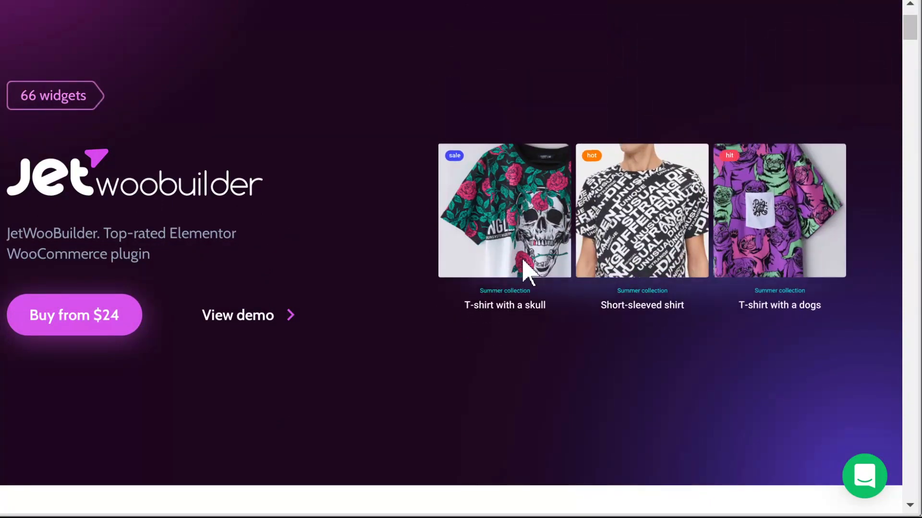
pyautogui.scroll(-15, 526, 268)
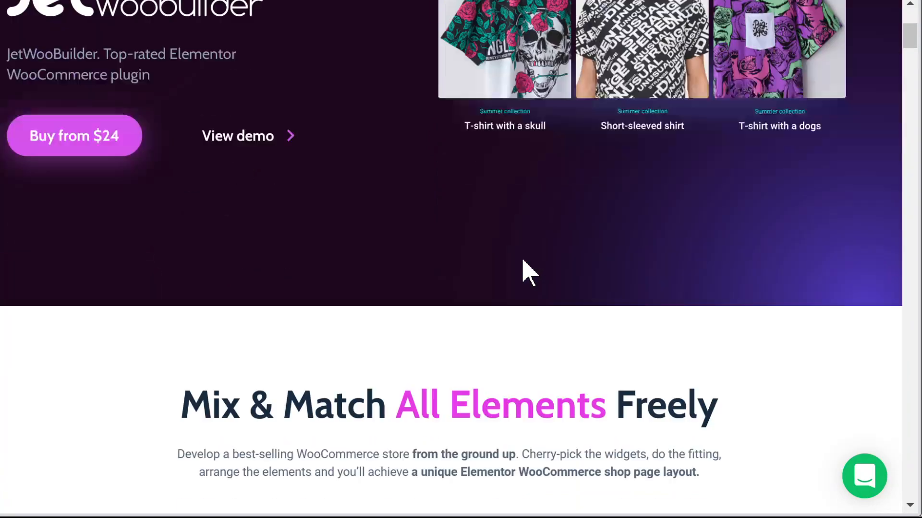
pyautogui.scroll(-20, 514, 262)
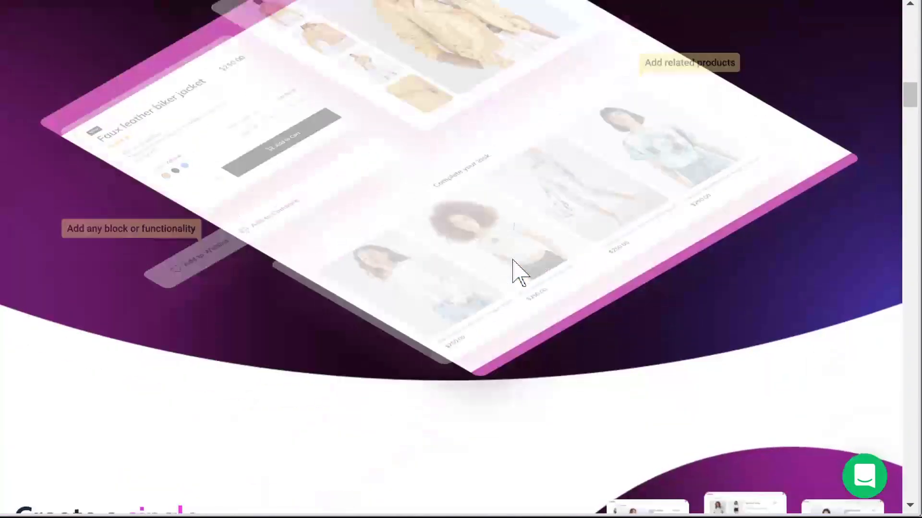
pyautogui.scroll(-12, 499, 277)
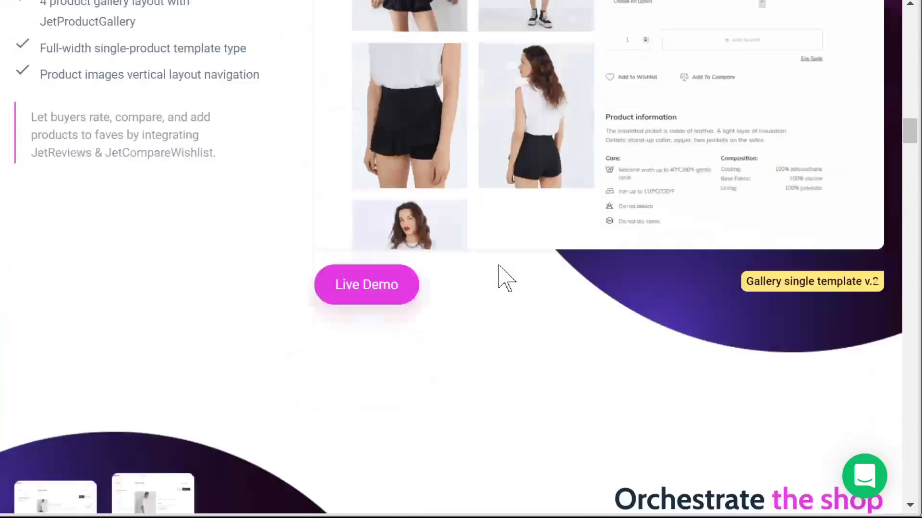
pyautogui.scroll(-2, 435, 265)
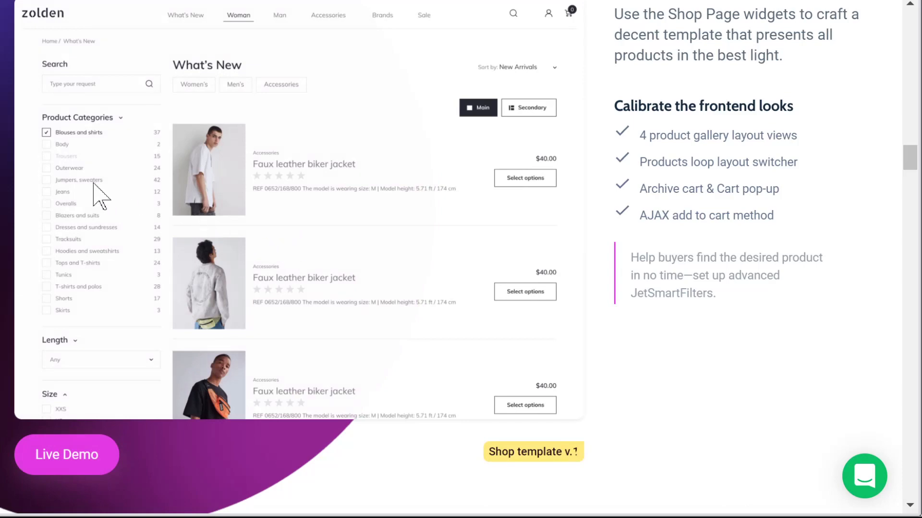
pyautogui.scroll(2, 236, 237)
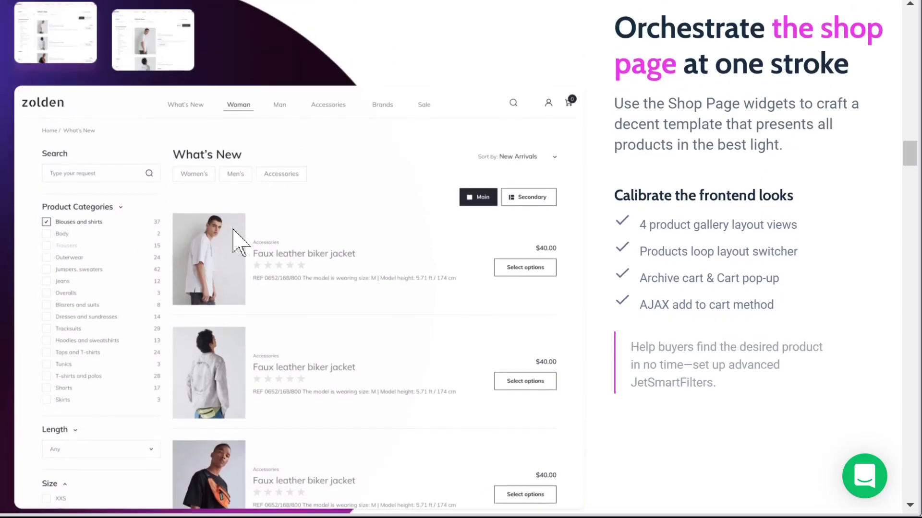
# - Finish reviewing JetWooBuilder's shop page features and examine the Zolden demo's Shopping Cart page with its order details
pyautogui.scroll(-5, 283, 256)
pyautogui.scroll(-5, 330, 249)
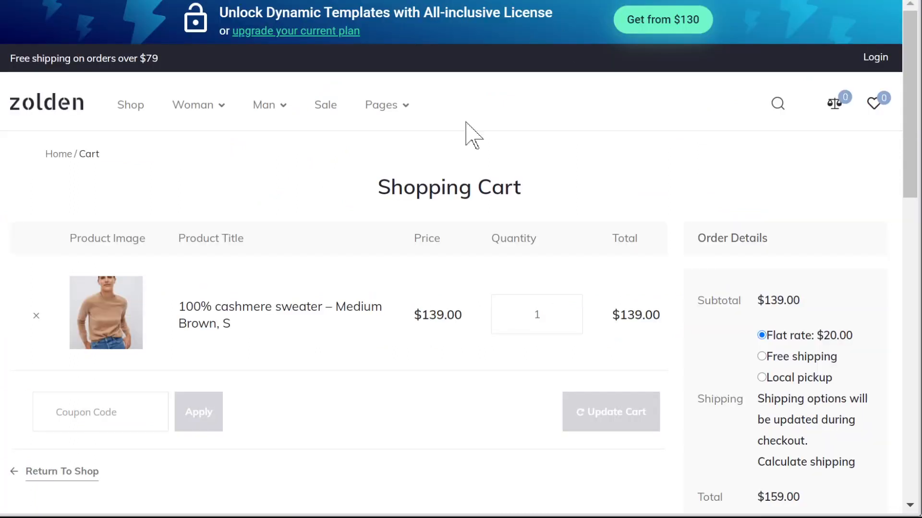
pyautogui.scroll(-2, 406, 196)
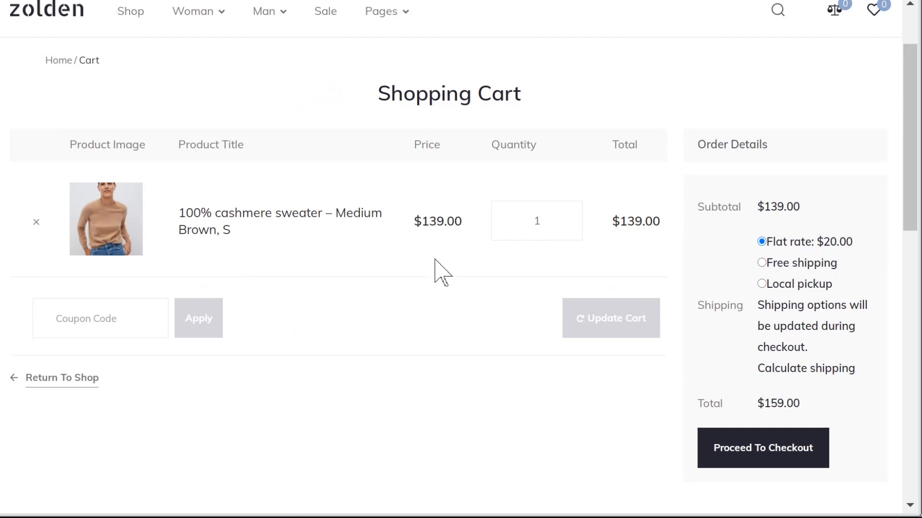
pyautogui.scroll(2, 436, 276)
pyautogui.scroll(-2, 438, 288)
pyautogui.scroll(-2, 443, 294)
pyautogui.scroll(2, 443, 293)
# - Proceed to the Zolden demo's checkout and examine its billing fields, order summary, payment methods and different-address shipping form
pyautogui.click(765, 448)
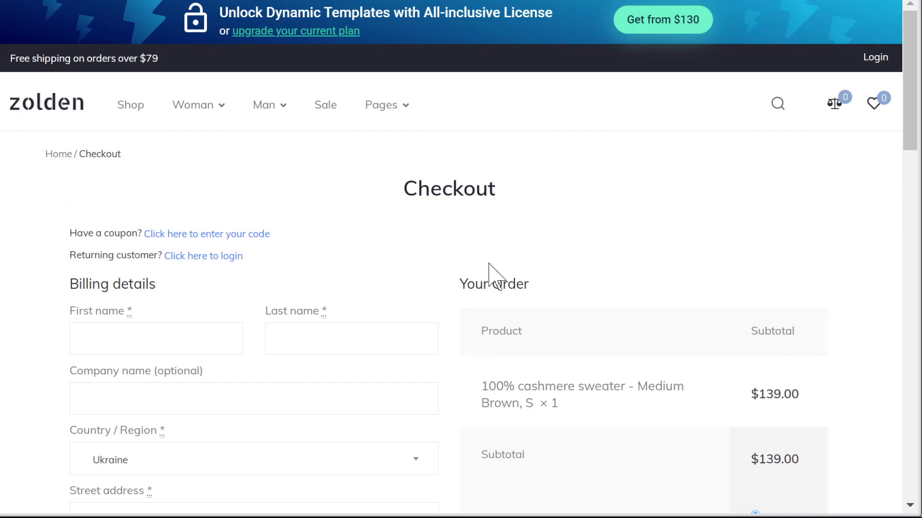
pyautogui.scroll(-4, 446, 192)
pyautogui.scroll(2, 458, 221)
pyautogui.scroll(2, 456, 216)
pyautogui.scroll(-6, 451, 243)
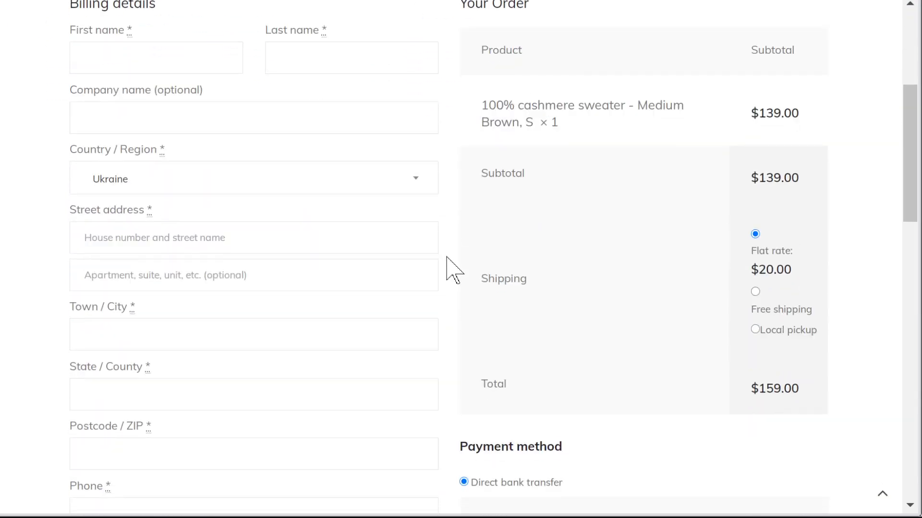
pyautogui.scroll(-2, 454, 270)
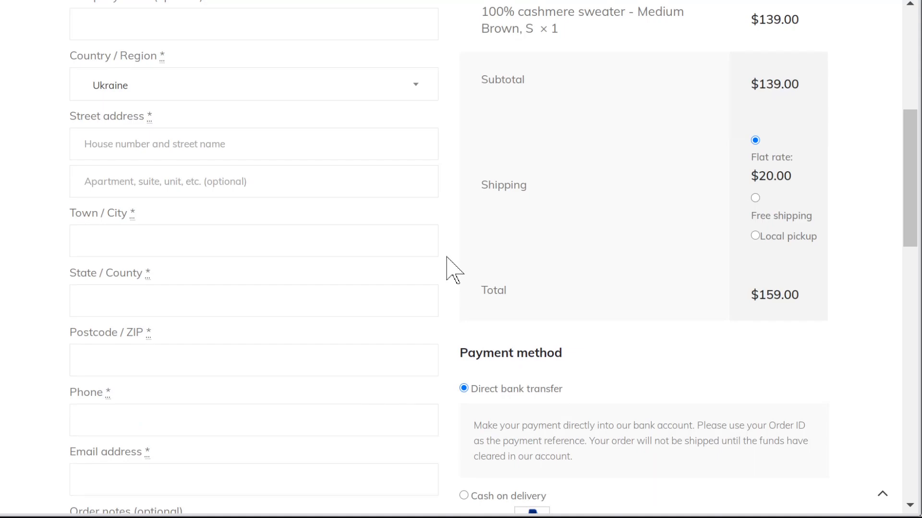
pyautogui.scroll(-6, 451, 270)
pyautogui.scroll(-12, 446, 257)
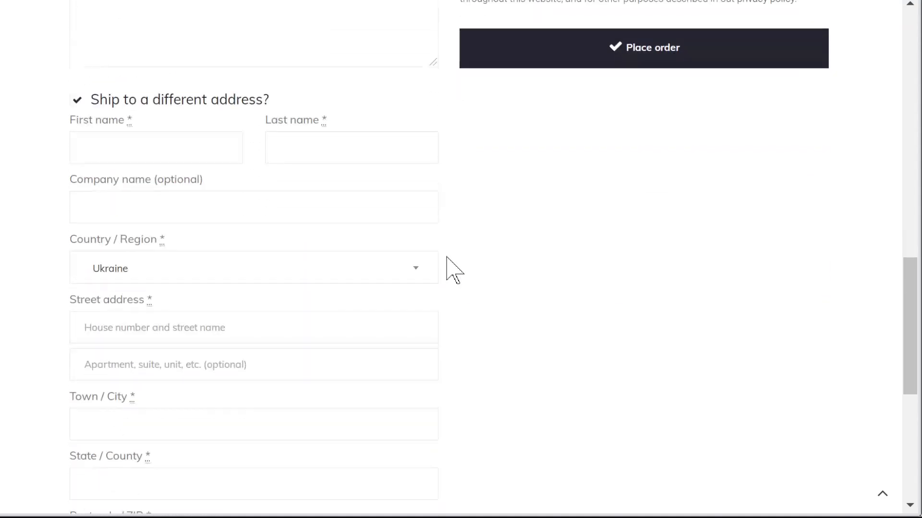
pyautogui.scroll(10, 446, 257)
pyautogui.scroll(15, 446, 268)
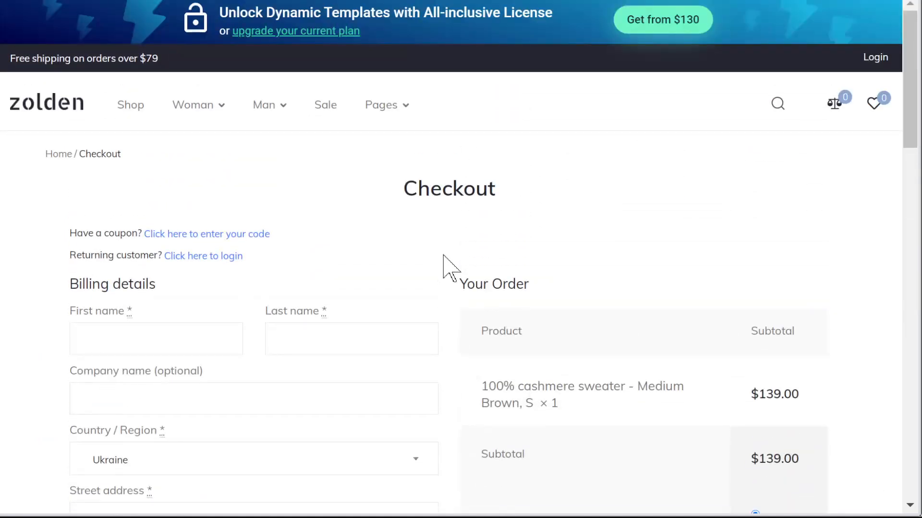
pyautogui.scroll(-2, 450, 267)
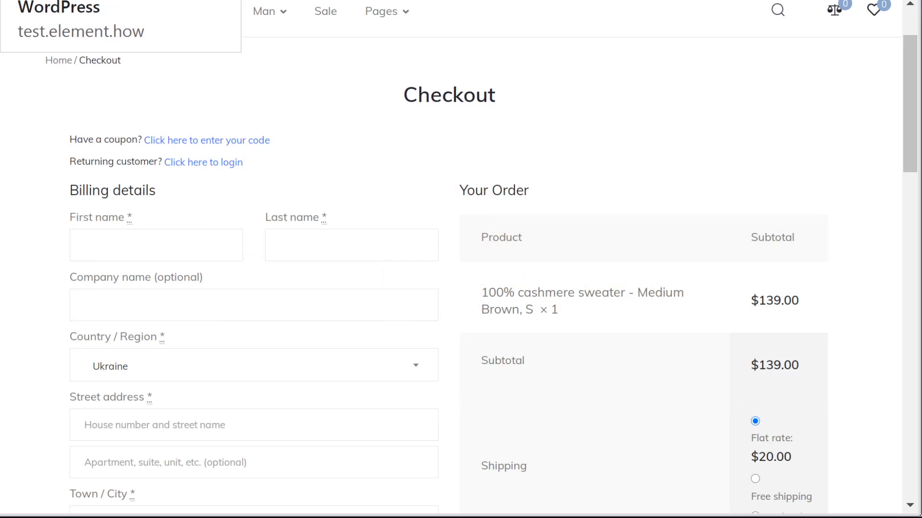
# - Switch to the WordPress Test Shop storefront and look through the product listing on its default Shop page
pyautogui.click(86, 1)
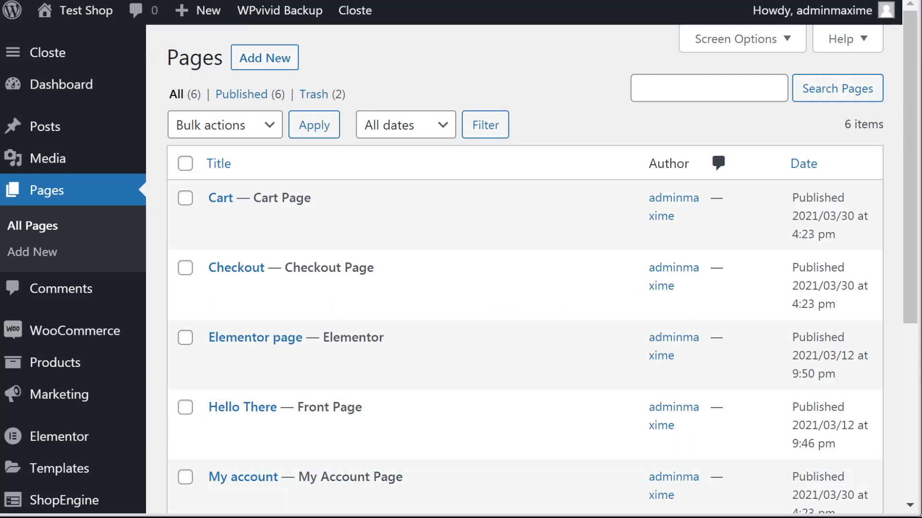
pyautogui.hotkey('ctrl', 'Tab')
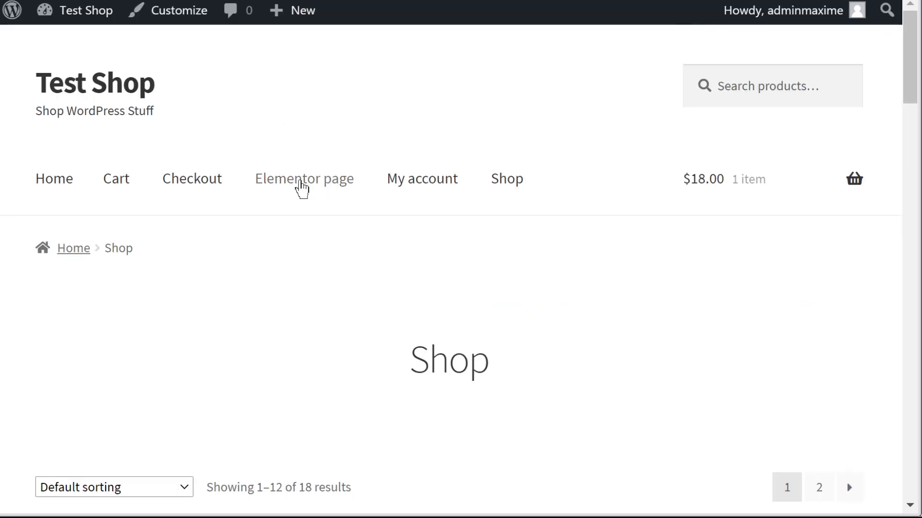
pyautogui.scroll(-2, 224, 185)
pyautogui.scroll(-6, 226, 185)
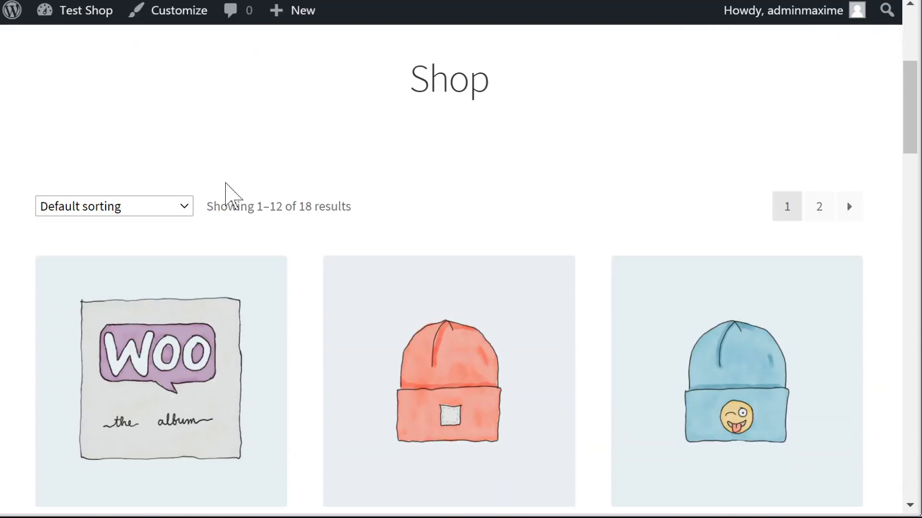
pyautogui.scroll(-2, 216, 206)
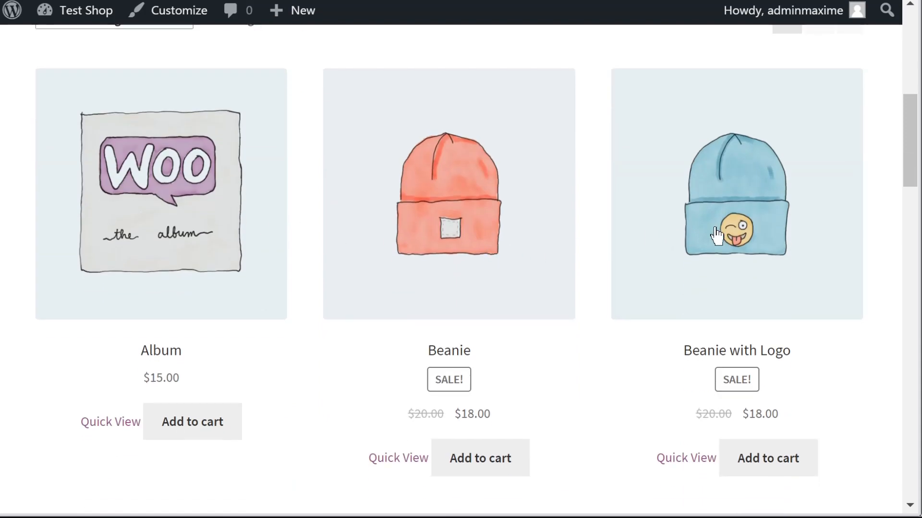
pyautogui.scroll(-8, 309, 247)
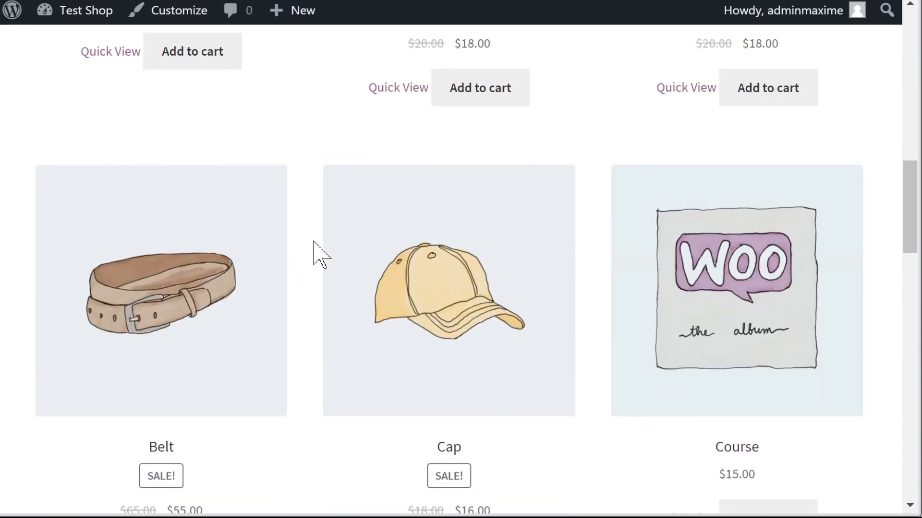
pyautogui.scroll(-10, 314, 242)
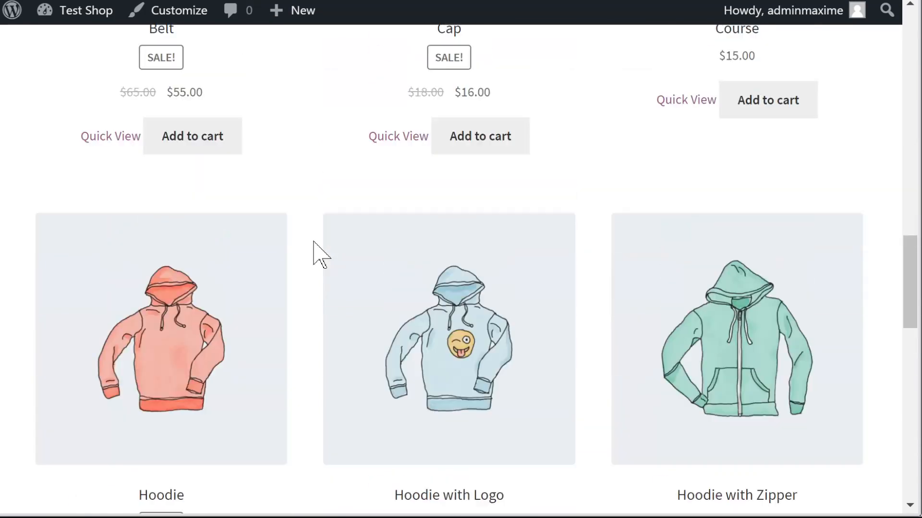
pyautogui.scroll(14, 321, 254)
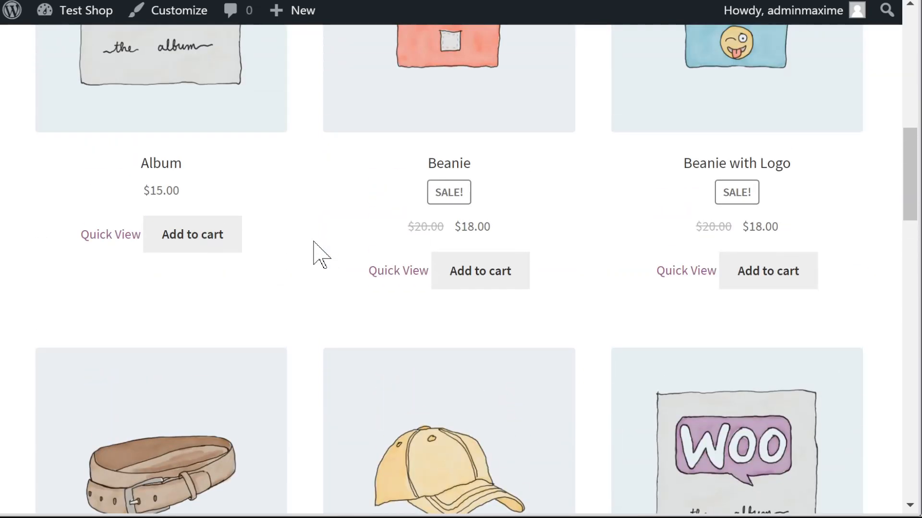
pyautogui.scroll(10, 313, 241)
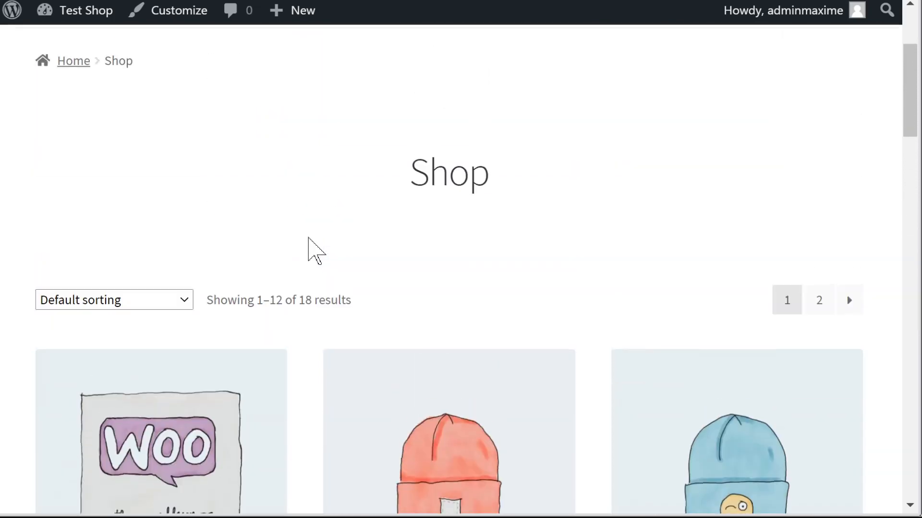
pyautogui.scroll(4, 313, 242)
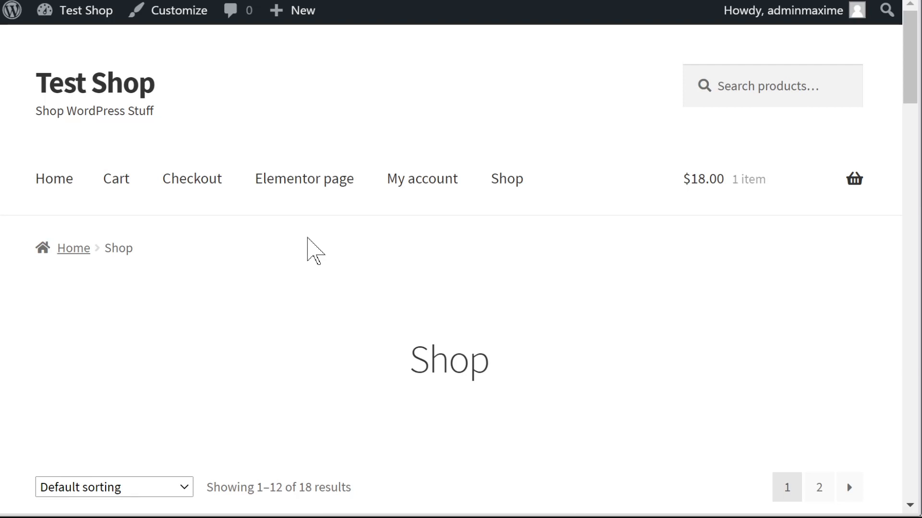
pyautogui.scroll(-2, 309, 248)
pyautogui.scroll(2, 309, 249)
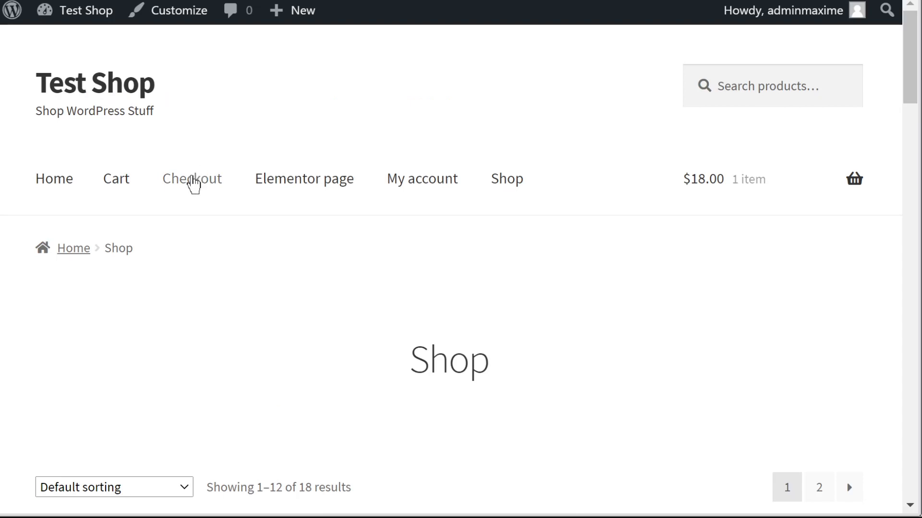
# - View the Test Shop's Checkout page, reviewing its billing and order sections and briefly toggling the option to ship to a different address
pyautogui.click(197, 184)
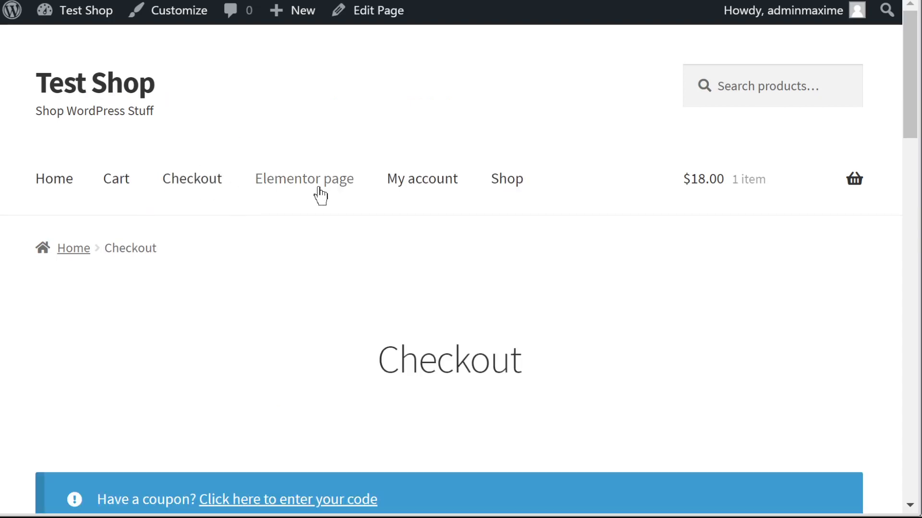
pyautogui.scroll(-2, 321, 196)
pyautogui.scroll(-10, 320, 196)
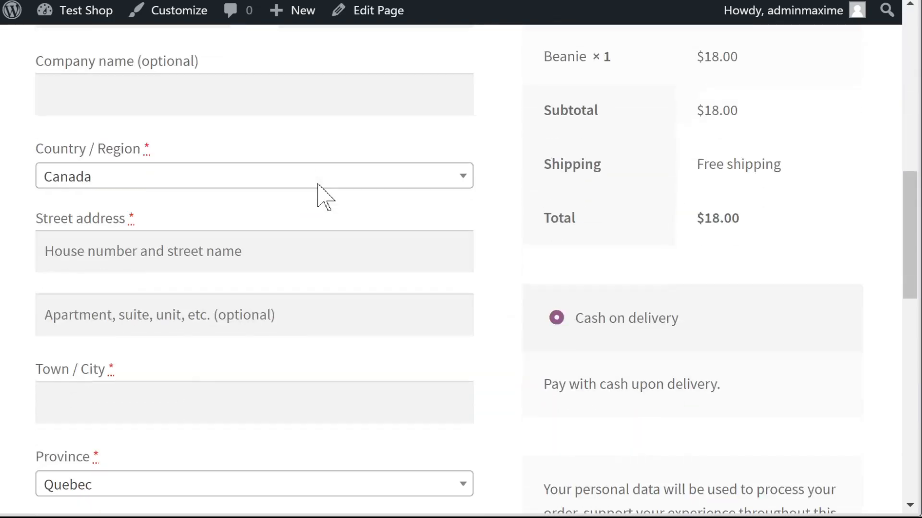
pyautogui.scroll(-13, 535, 186)
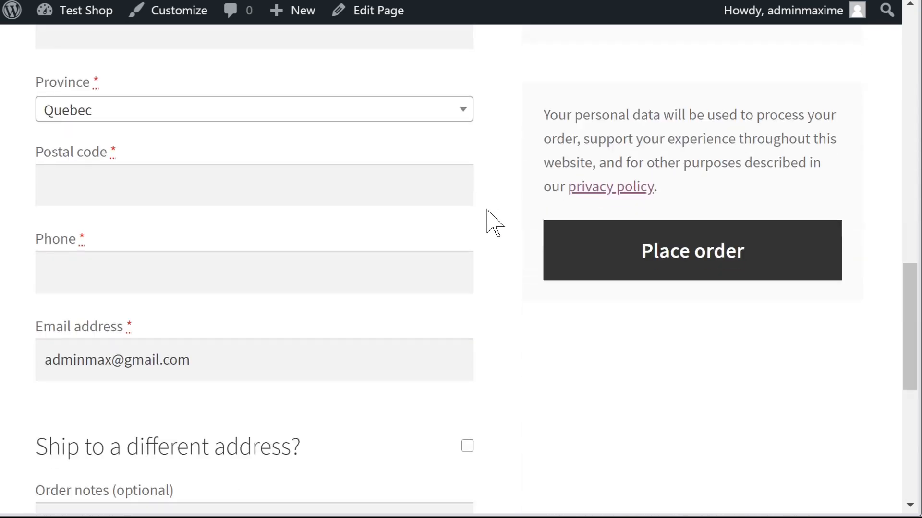
pyautogui.scroll(2, 498, 241)
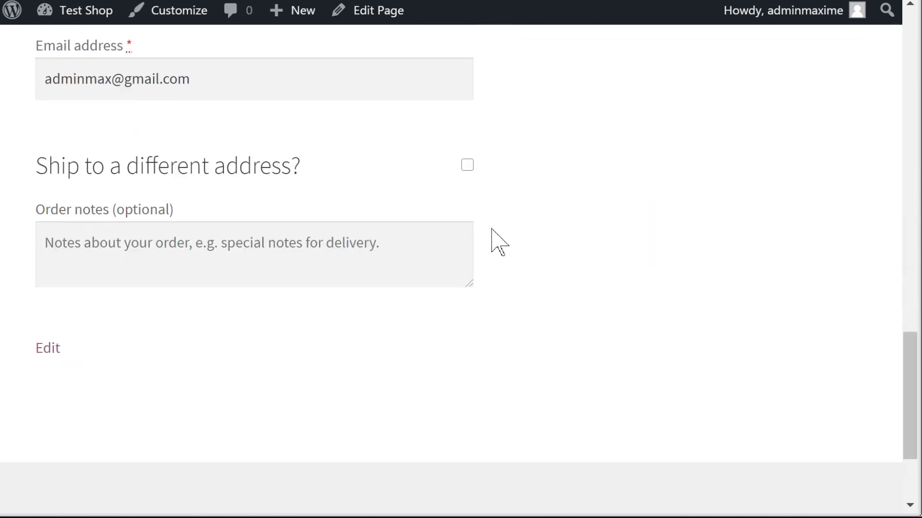
pyautogui.click(468, 167)
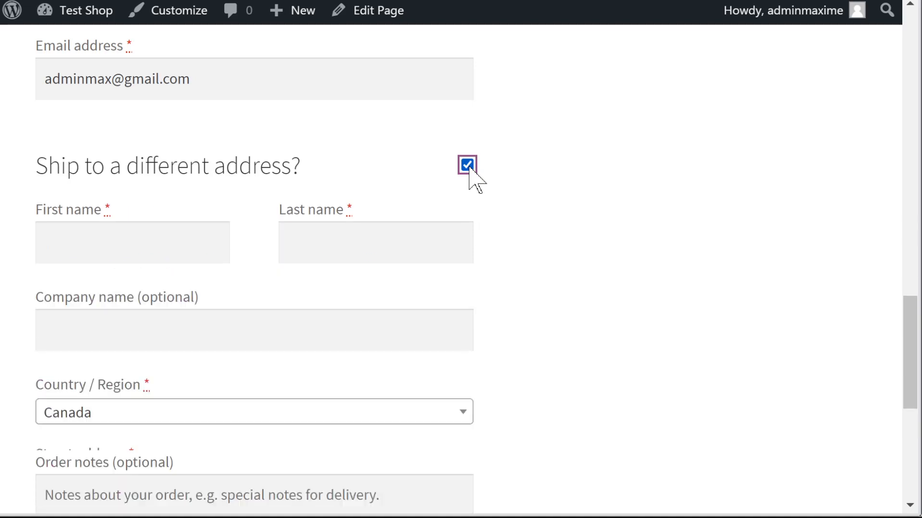
pyautogui.click(468, 167)
pyautogui.scroll(13, 490, 288)
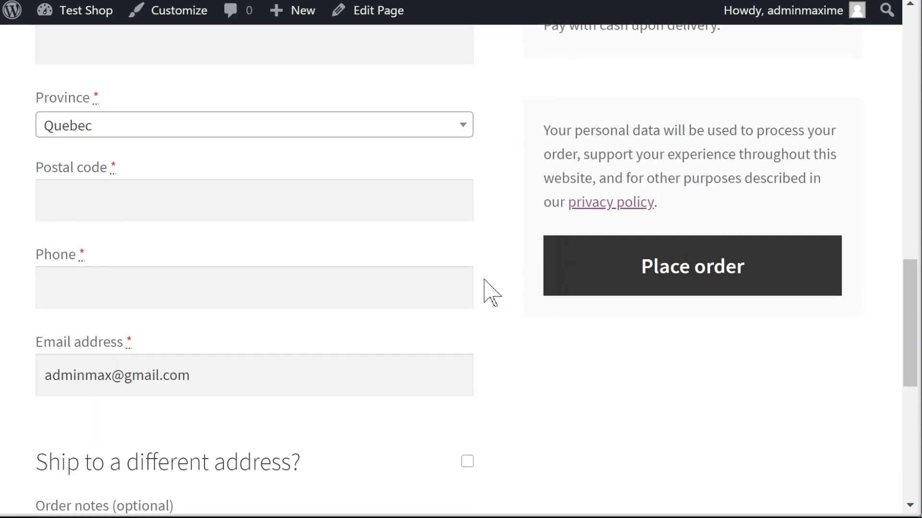
pyautogui.scroll(4, 492, 293)
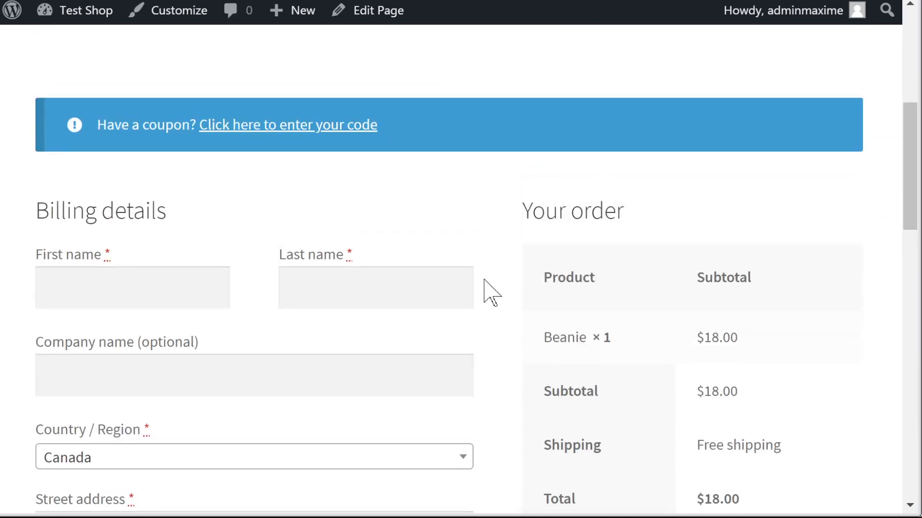
pyautogui.scroll(8, 485, 288)
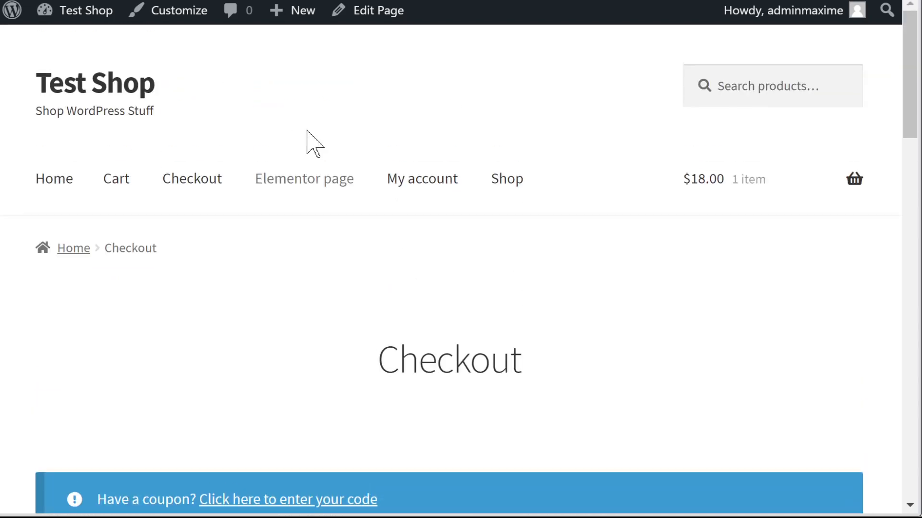
# - View the Test Shop's Cart page and examine its product table, coupon field and cart totals
pyautogui.click(109, 180)
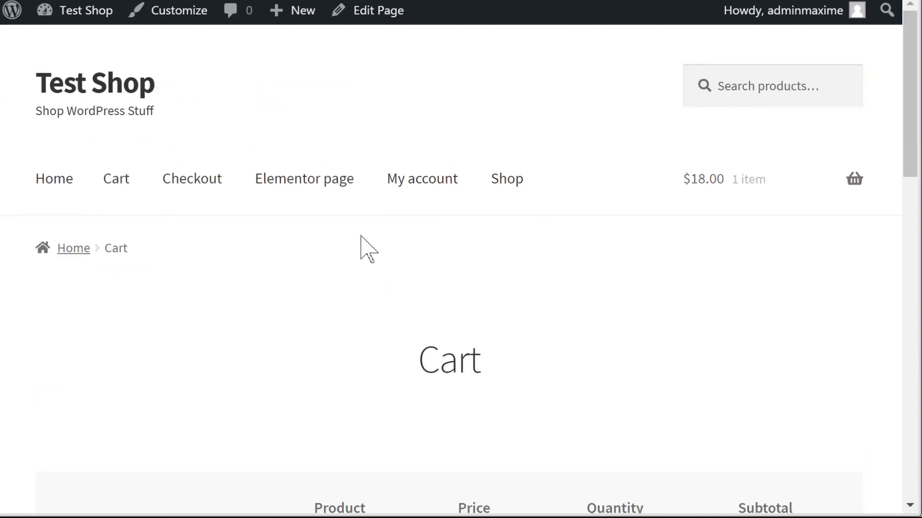
pyautogui.scroll(-5, 373, 255)
pyautogui.scroll(-4, 374, 249)
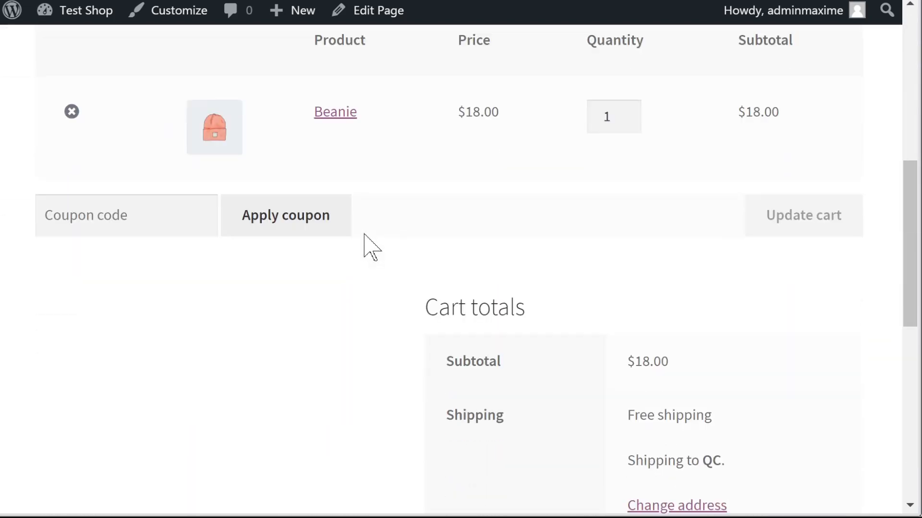
pyautogui.scroll(-8, 363, 240)
pyautogui.scroll(15, 364, 247)
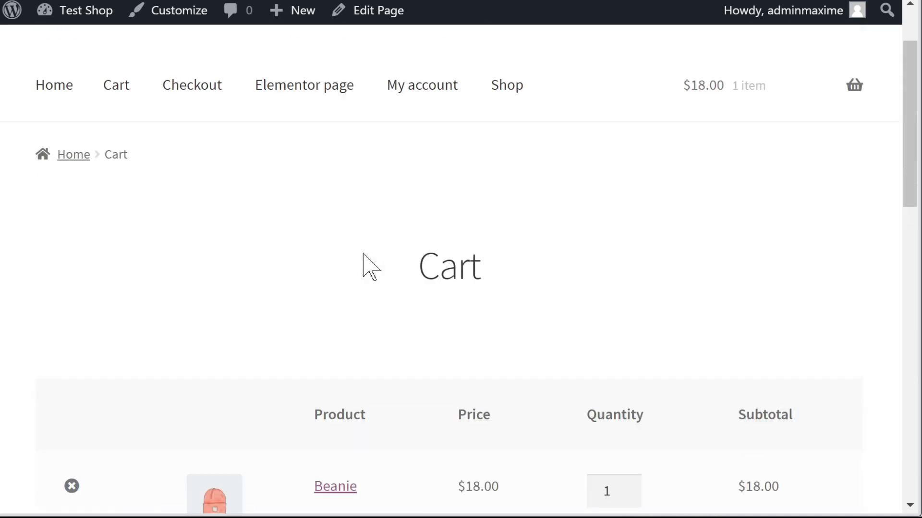
pyautogui.scroll(2, 363, 254)
pyautogui.scroll(-2, 363, 255)
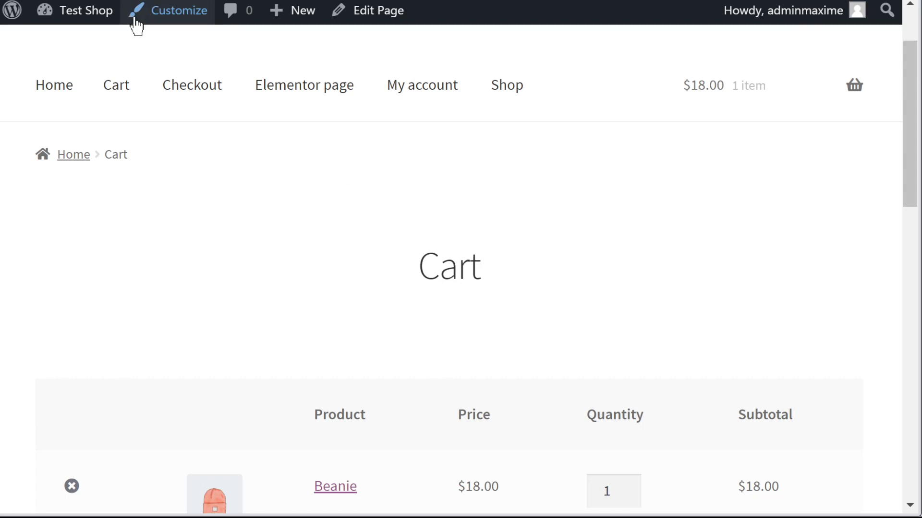
# - Return to the WordPress admin's list of pages and open the Hello There front page for editing
pyautogui.click(57, 1)
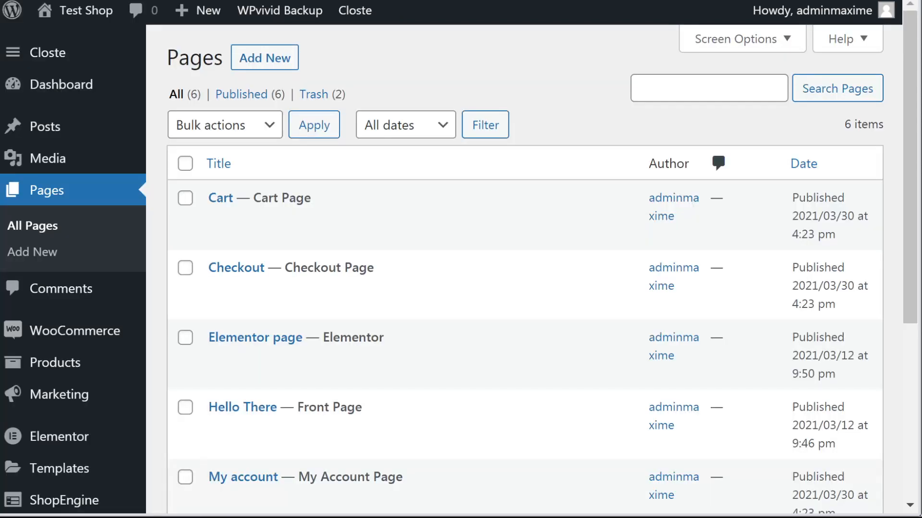
pyautogui.scroll(-2, 434, 222)
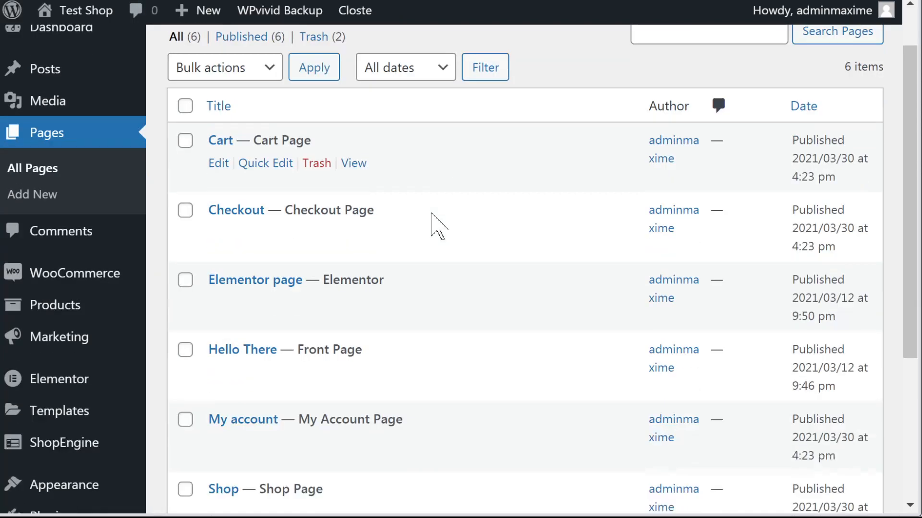
pyautogui.scroll(-2, 434, 222)
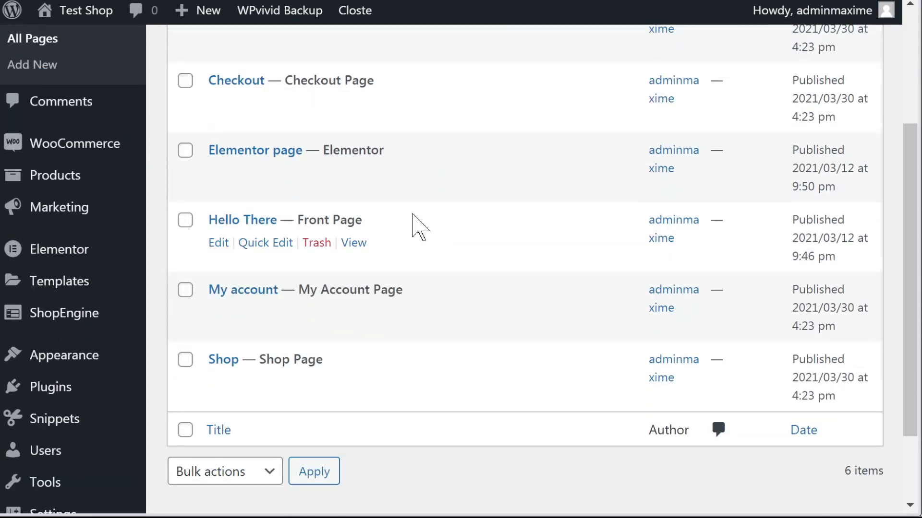
pyautogui.scroll(4, 407, 225)
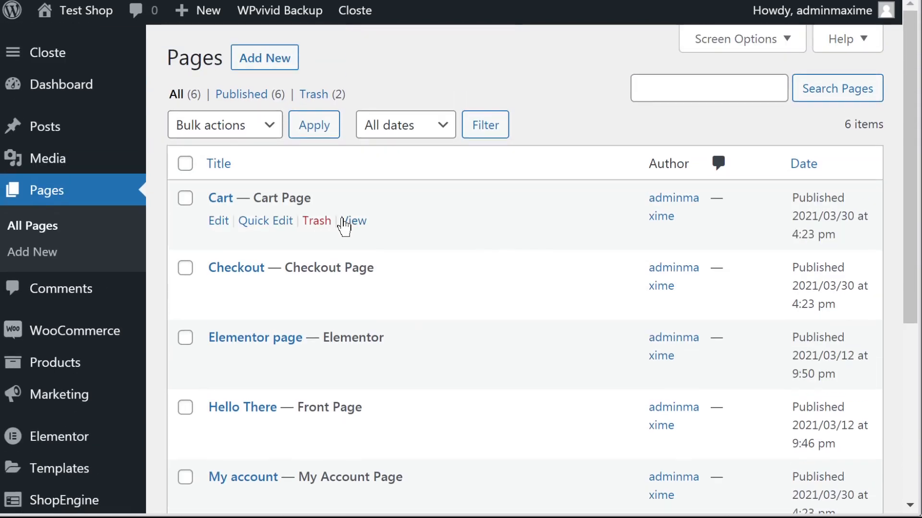
pyautogui.scroll(-4, 307, 236)
pyautogui.click(247, 220)
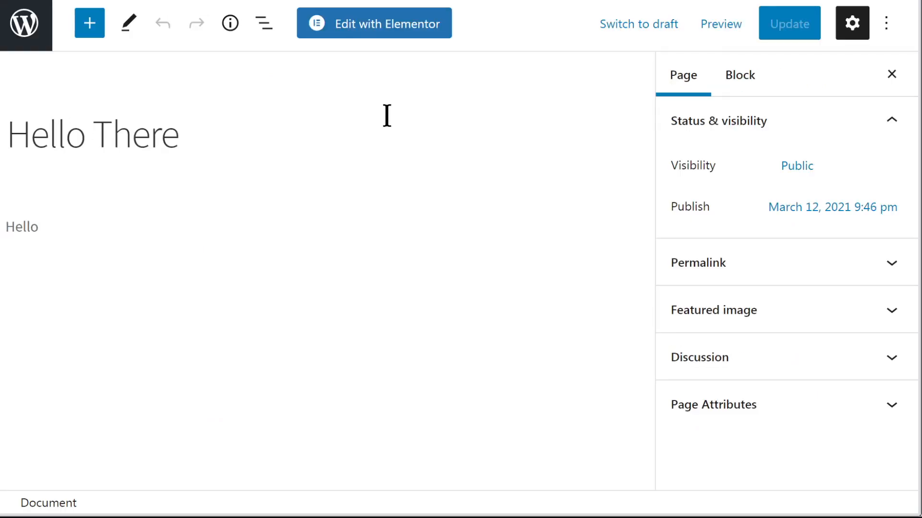
# - Open the Hello There page in Elementor and delete the section containing the Hello text
pyautogui.click(371, 36)
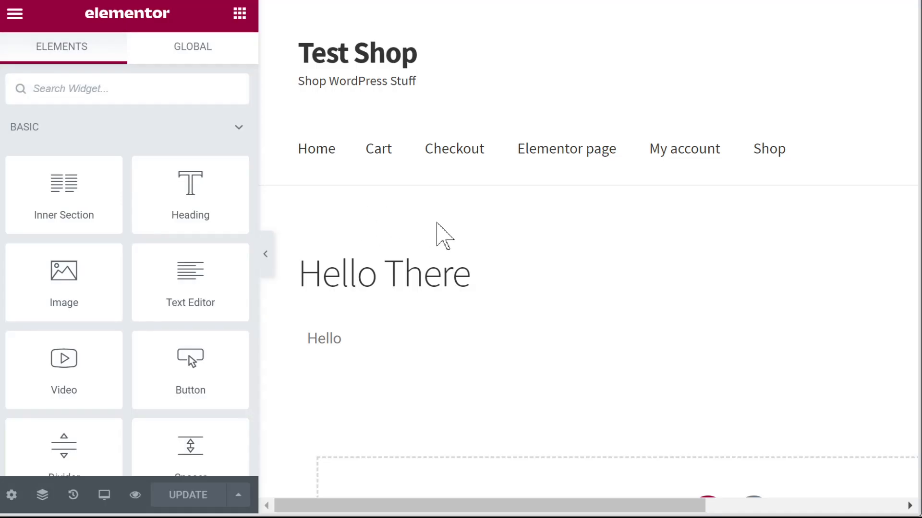
pyautogui.scroll(-6, 422, 228)
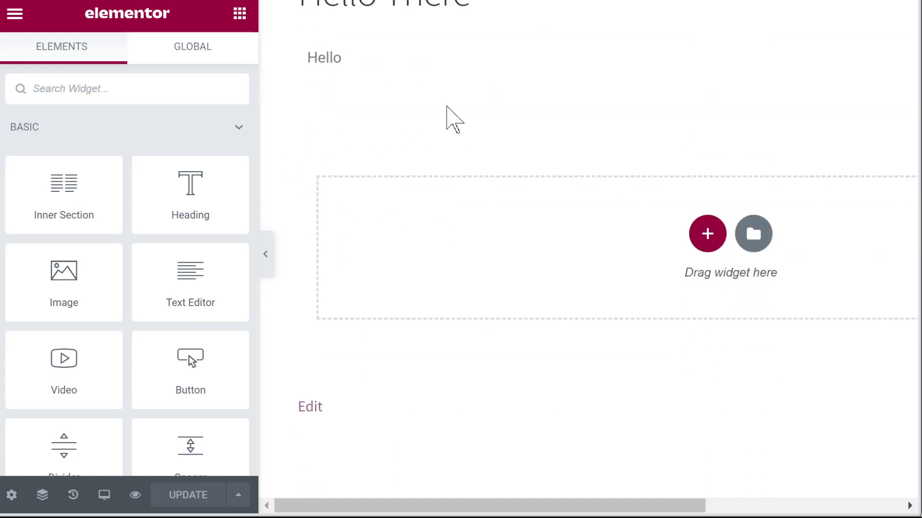
pyautogui.scroll(2, 528, 139)
pyautogui.click(754, 120)
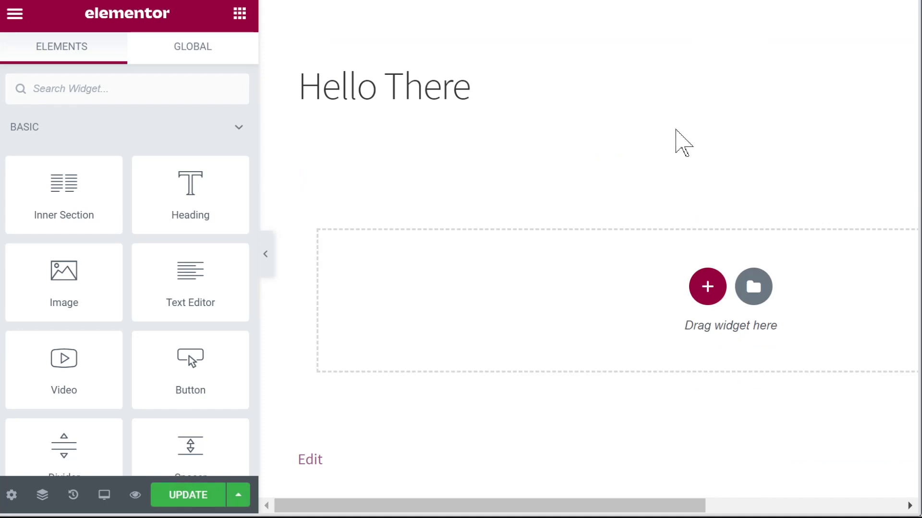
pyautogui.scroll(-2, 399, 161)
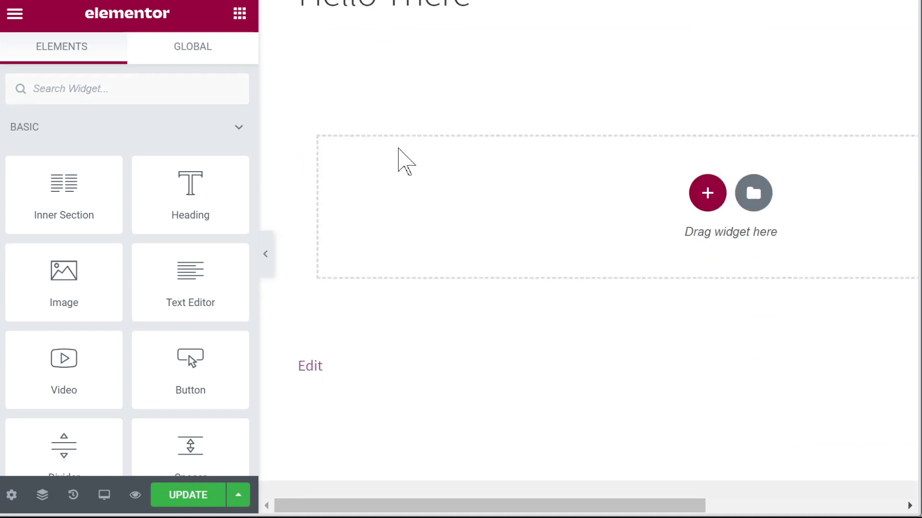
# - Collapse the Basic, Pro and General widget groups and examine the widgets offered in the Single, WooCommerce and WordPress groups
pyautogui.click(158, 138)
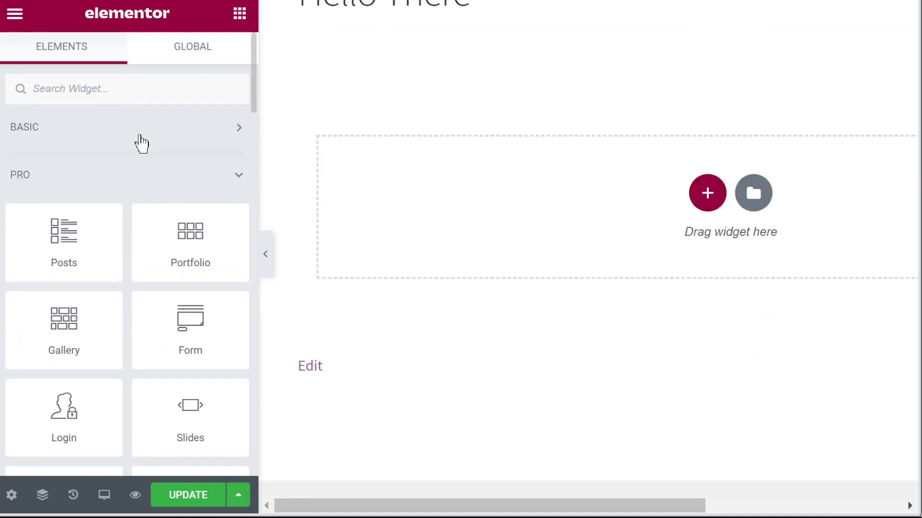
pyautogui.click(130, 184)
pyautogui.click(163, 232)
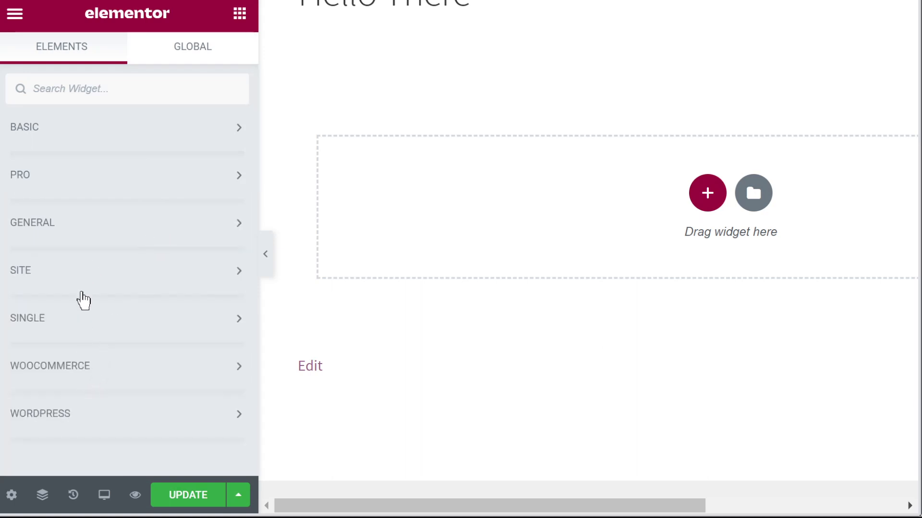
pyautogui.click(109, 321)
pyautogui.scroll(-4, 112, 319)
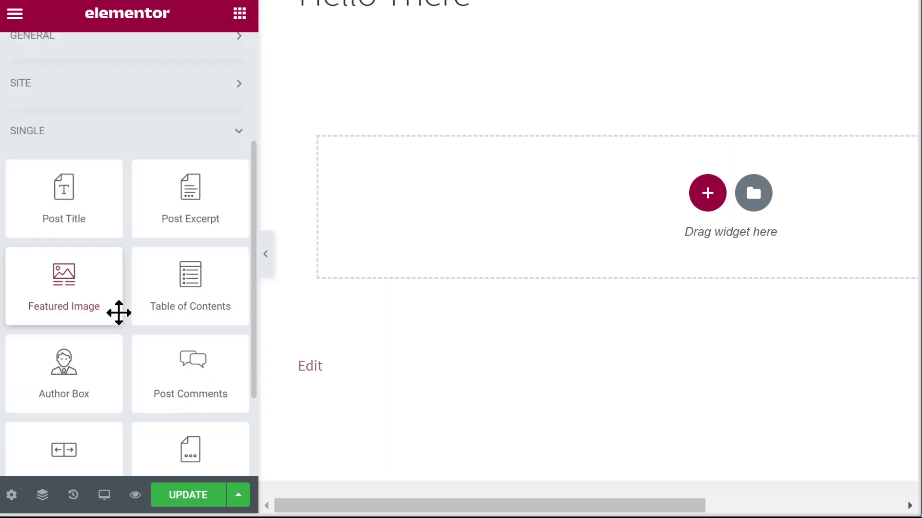
pyautogui.click(121, 140)
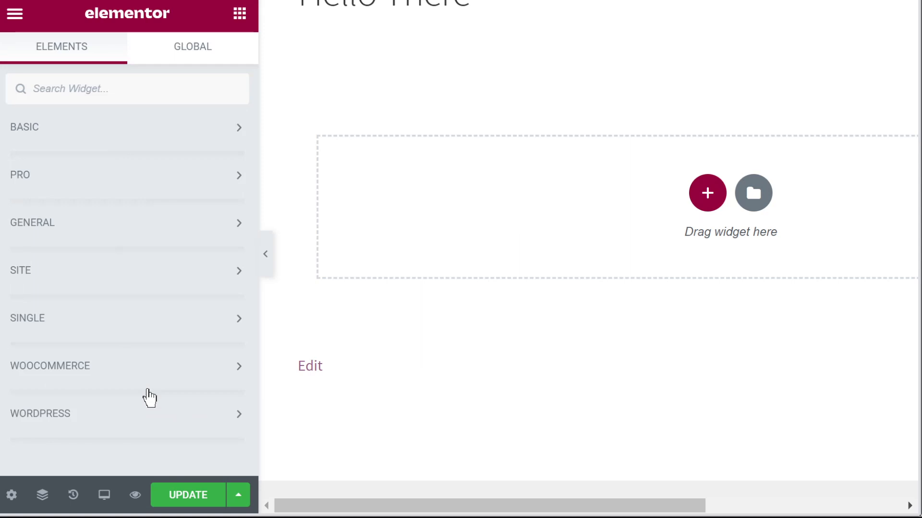
pyautogui.click(144, 372)
pyautogui.scroll(-5, 141, 288)
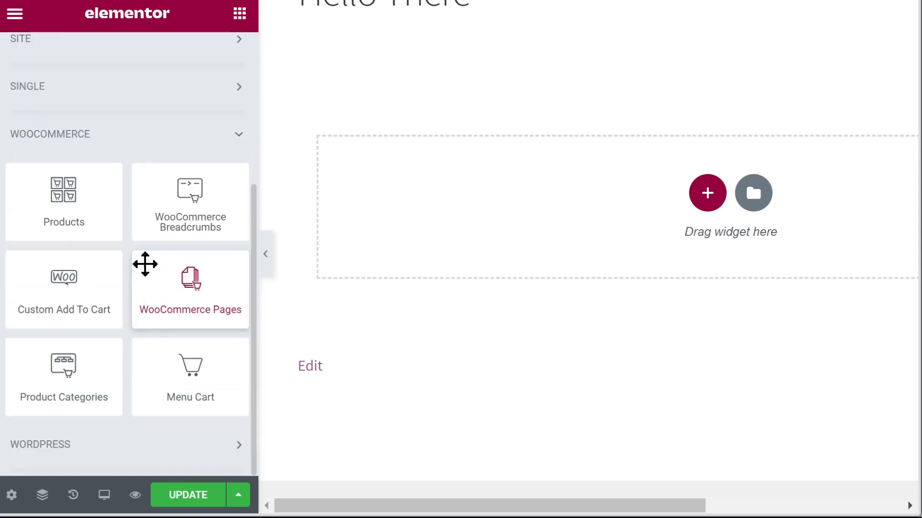
pyautogui.click(124, 130)
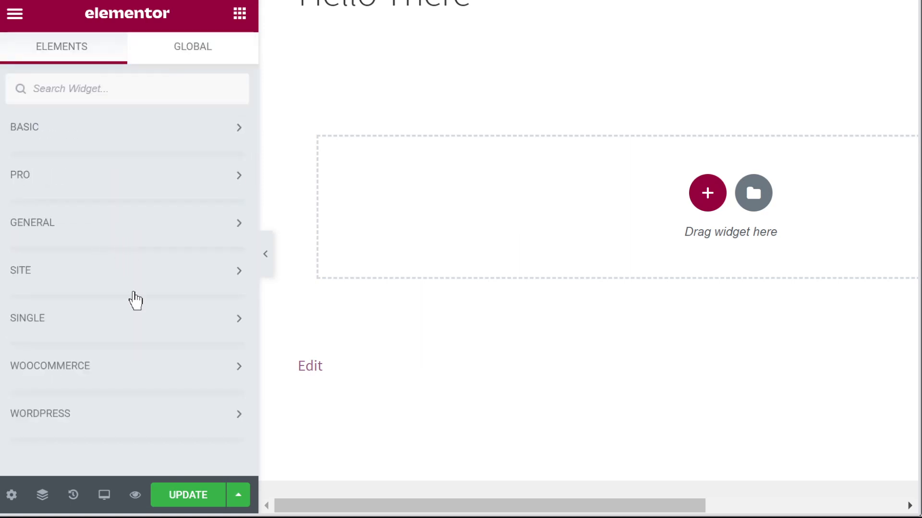
pyautogui.click(115, 414)
pyautogui.scroll(-10, 130, 384)
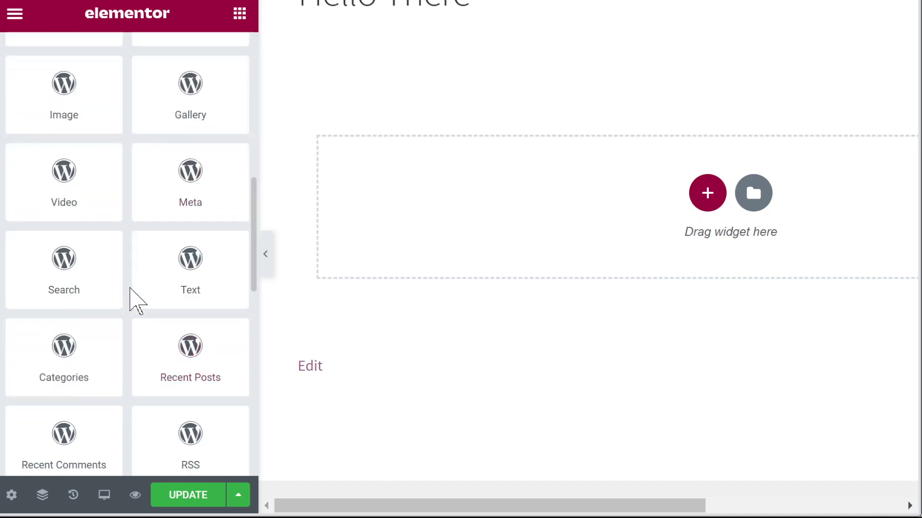
pyautogui.scroll(6, 79, 259)
pyautogui.click(68, 232)
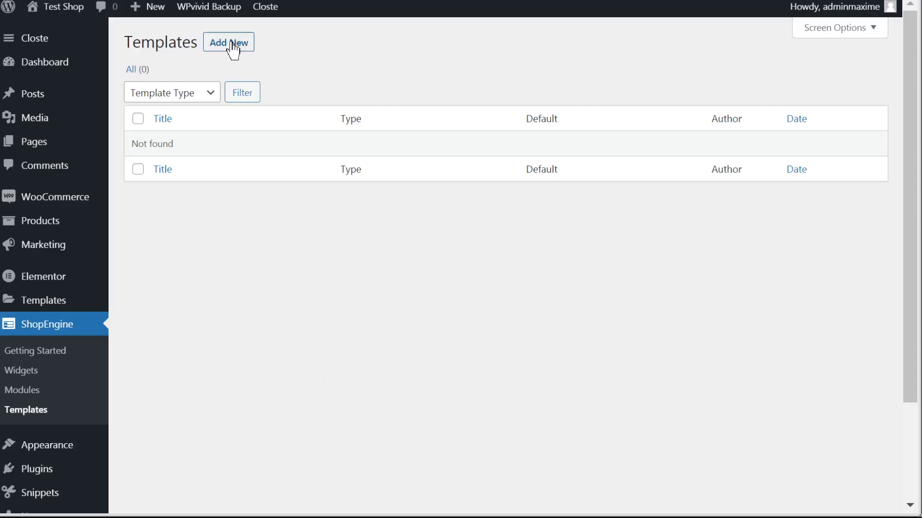
# - Create a ShopEngine template of type Single named Single, set it as default and open it for editing in Elementor
pyautogui.click(234, 48)
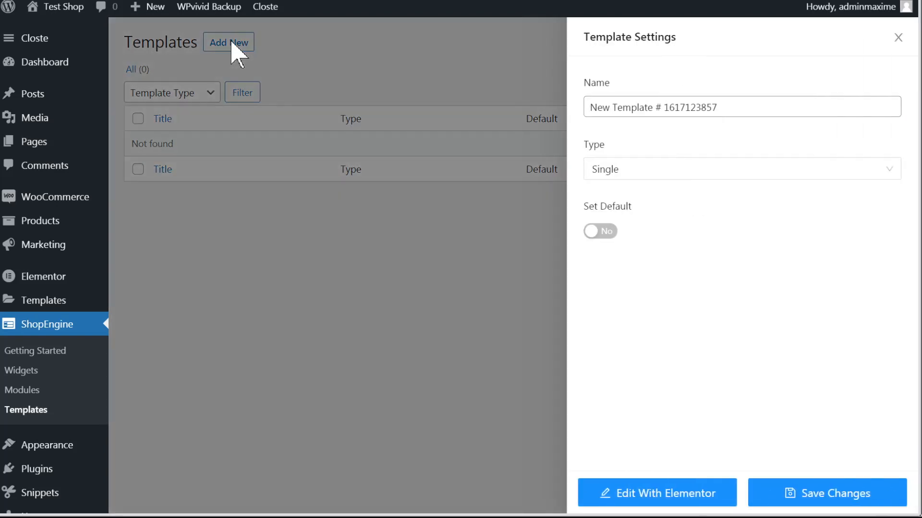
pyautogui.tripleClick(617, 108)
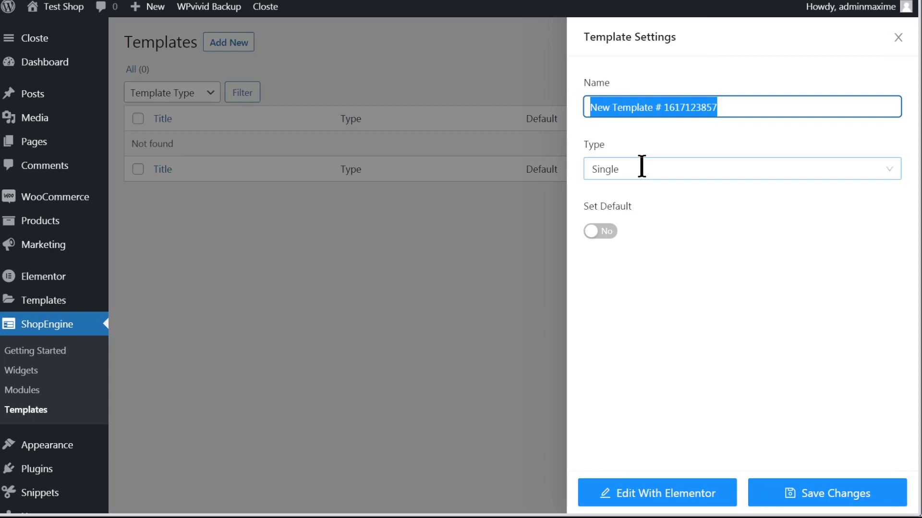
pyautogui.write('Singl')
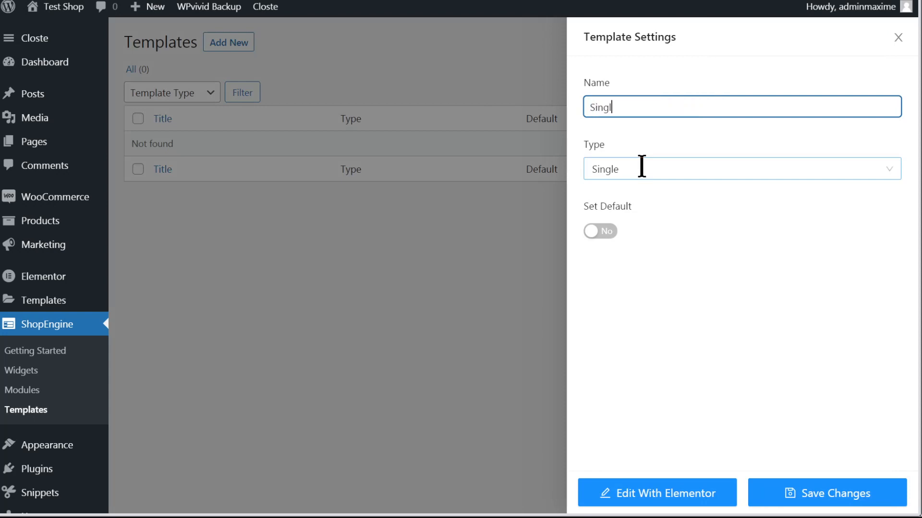
pyautogui.write('e')
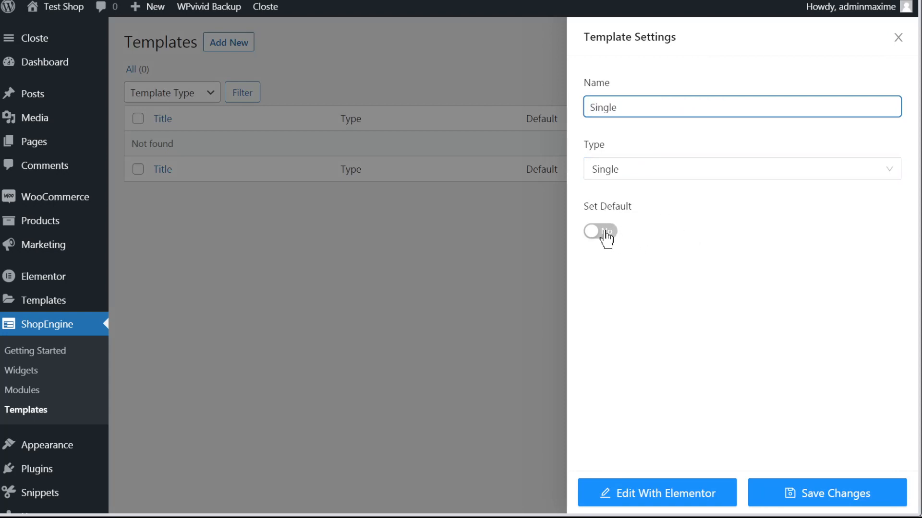
pyautogui.click(605, 234)
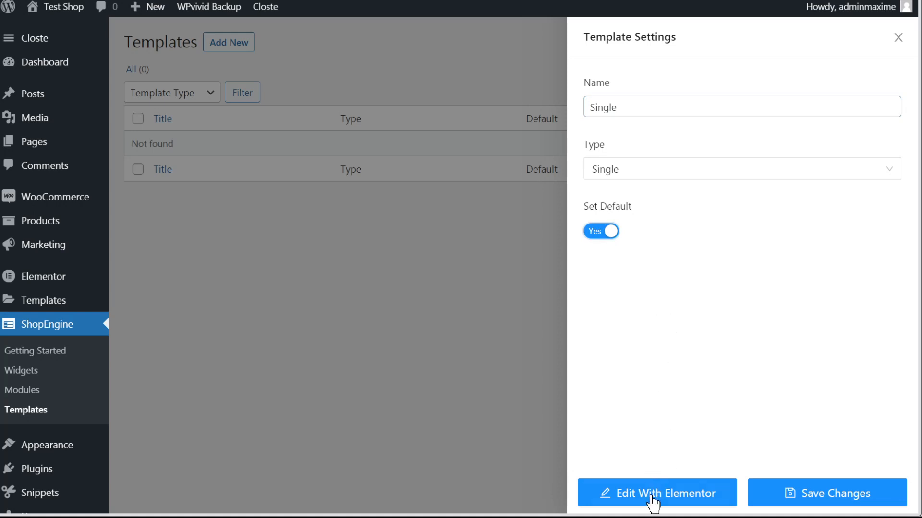
pyautogui.click(680, 499)
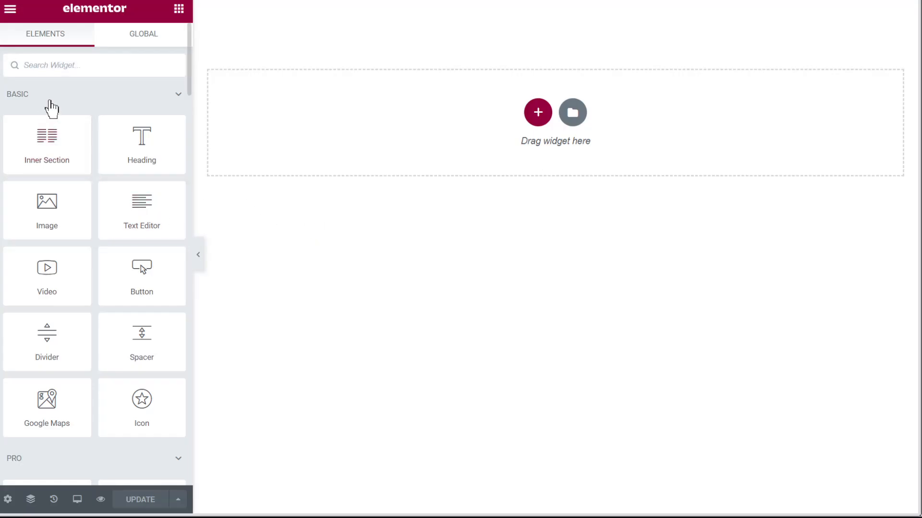
# - Collapse the Basic, Pro and General groups and examine the widgets in the ShopEngine Single Product and ShopEngine Cart groups
pyautogui.click(64, 100)
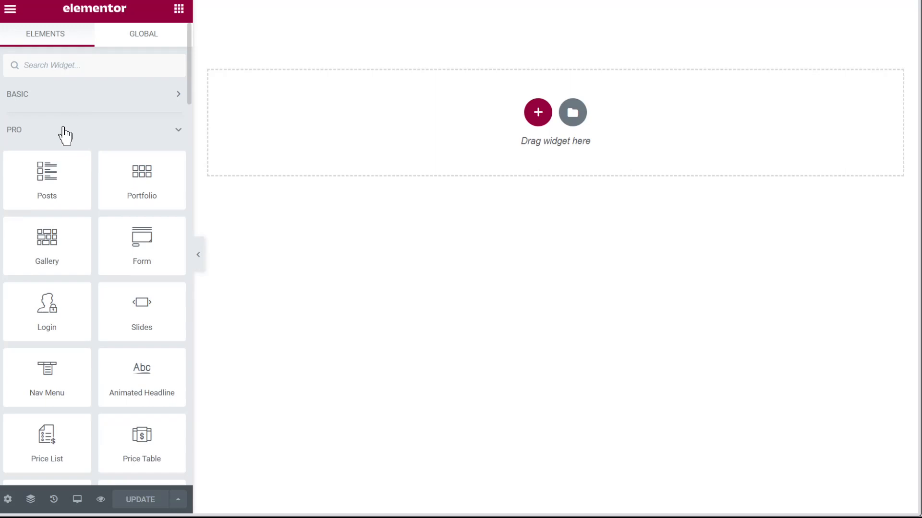
pyautogui.click(62, 137)
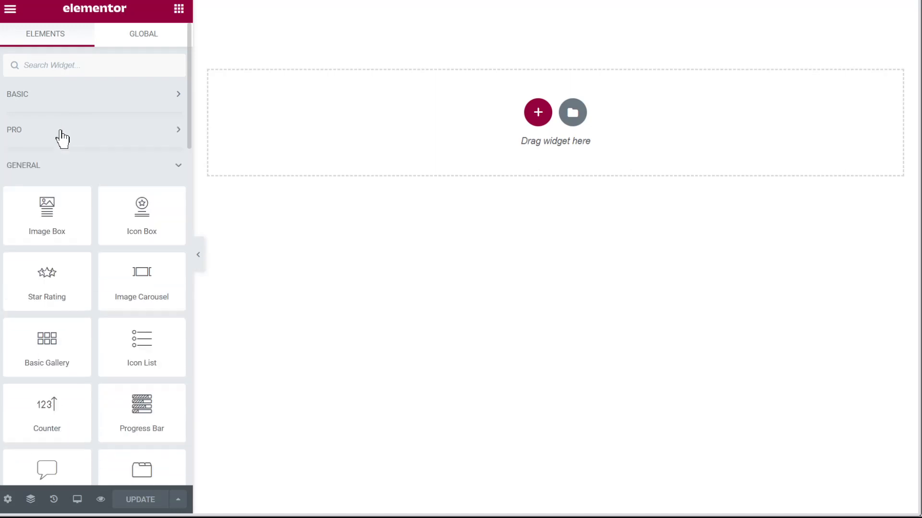
pyautogui.click(112, 179)
pyautogui.scroll(-3, 122, 282)
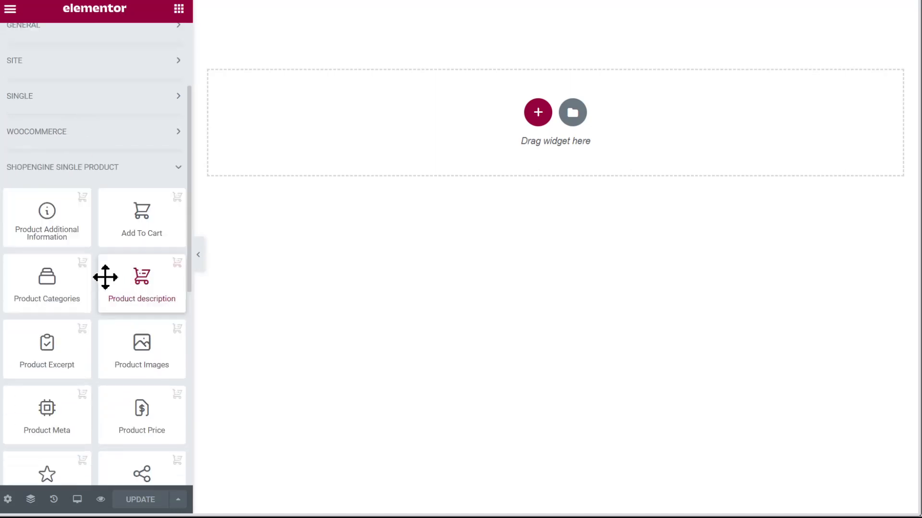
pyautogui.scroll(-3, 53, 226)
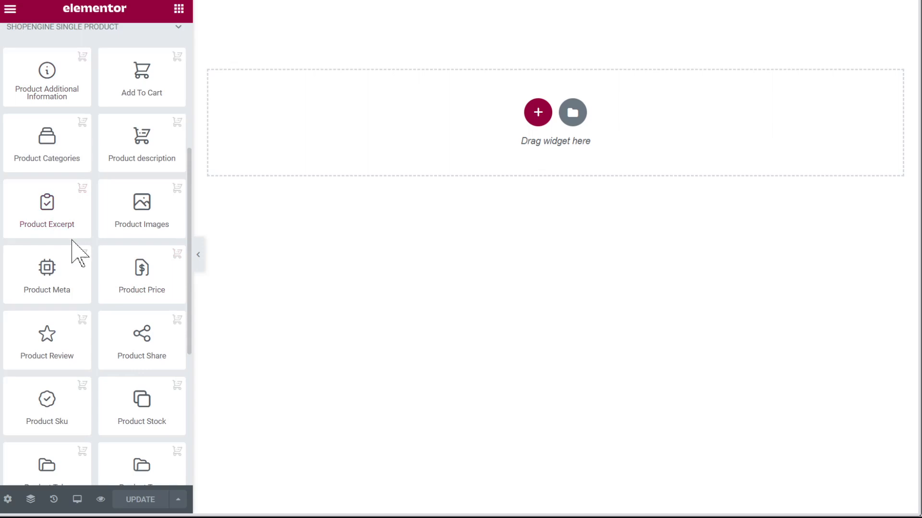
pyautogui.scroll(-6, 87, 187)
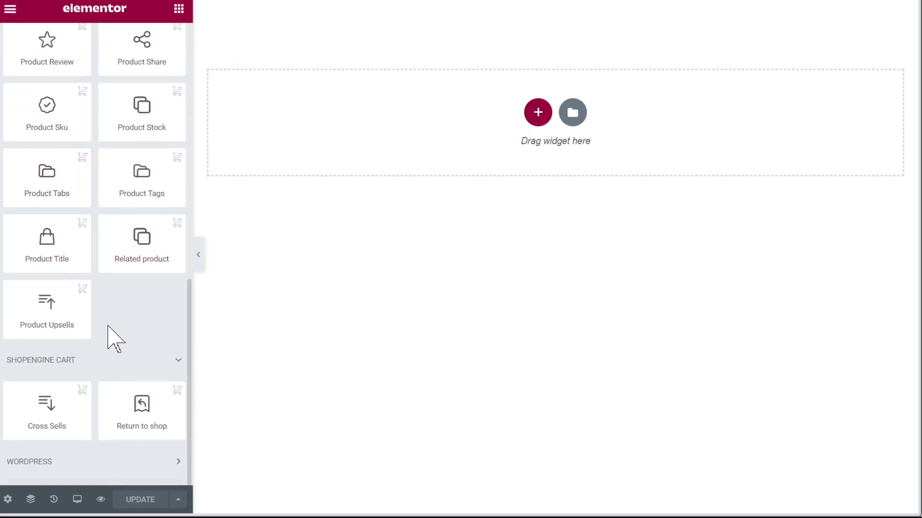
pyautogui.scroll(6, 102, 331)
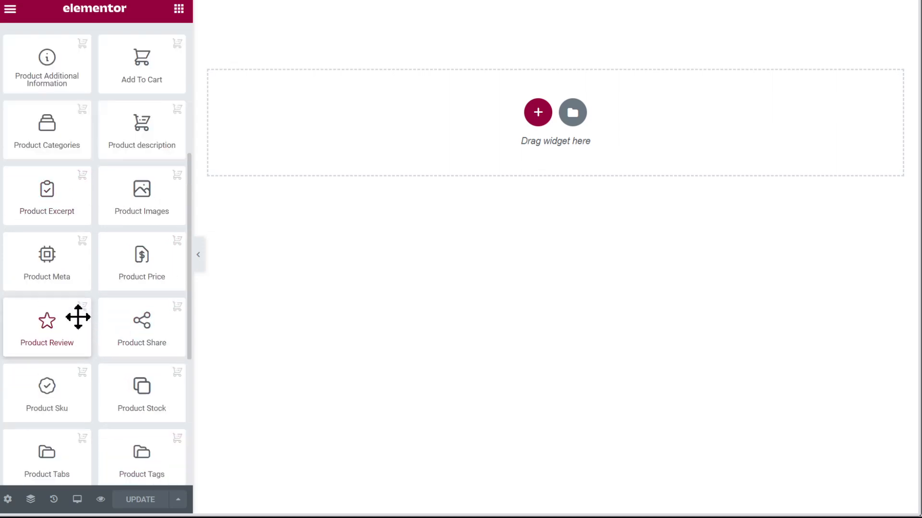
pyautogui.scroll(3, 78, 317)
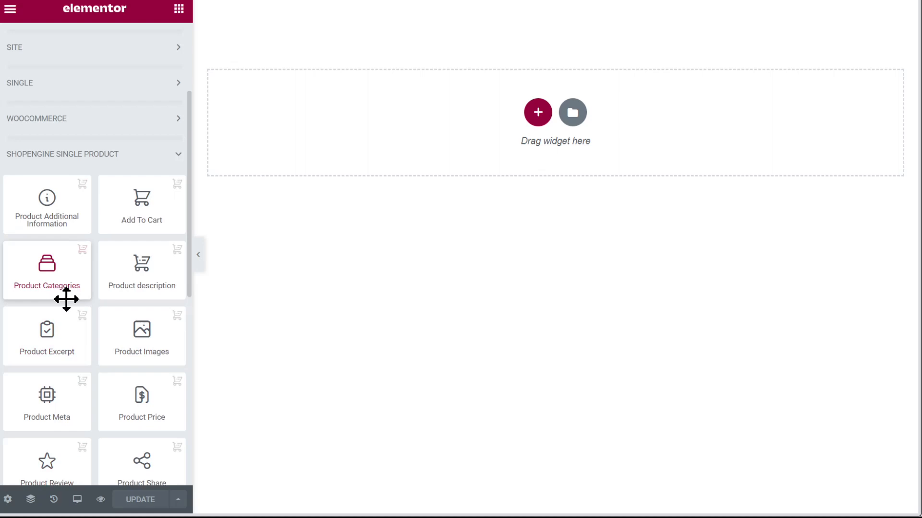
pyautogui.scroll(-3, 66, 300)
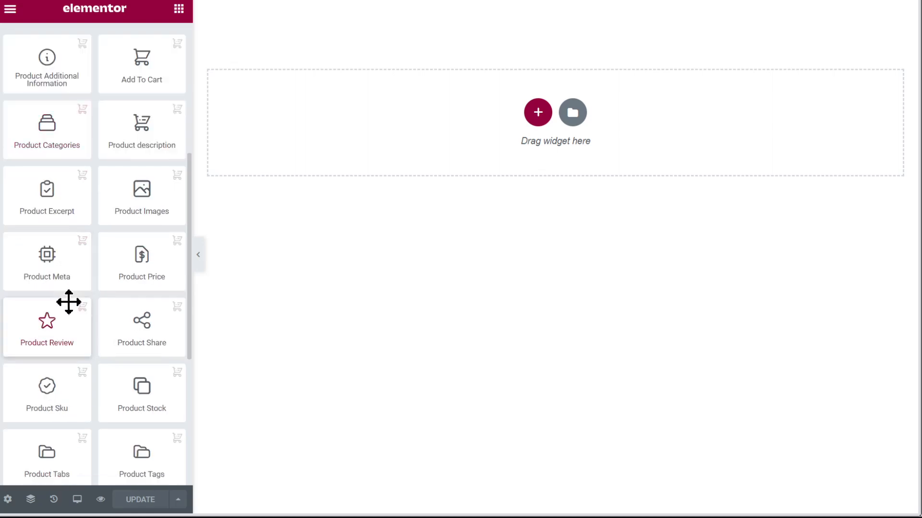
pyautogui.scroll(-3, 125, 313)
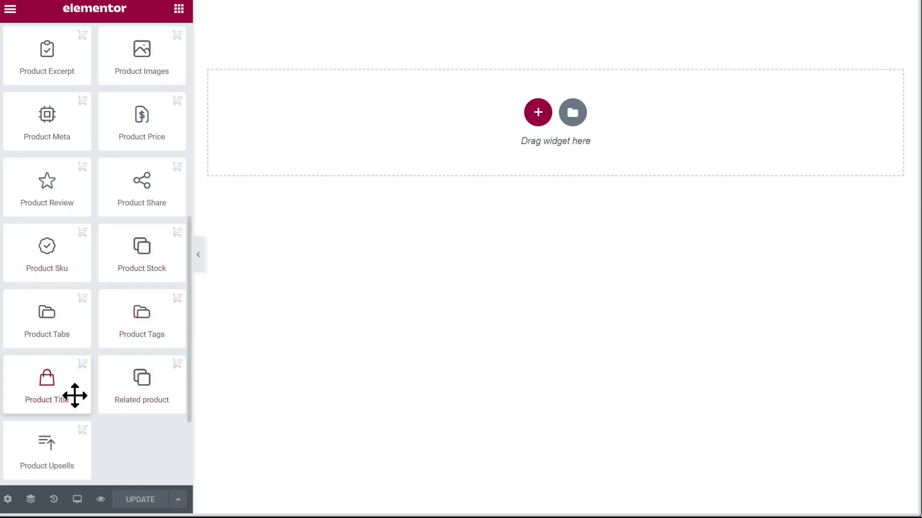
pyautogui.scroll(-3, 70, 444)
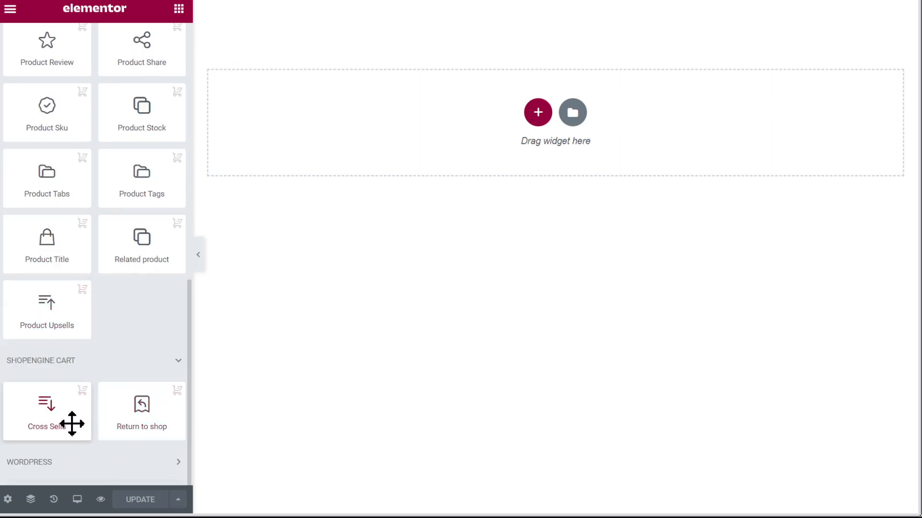
# - Add the Product Upsells widget to the empty template and set its slider to 1 column with Loop enabled
pyautogui.moveTo(29, 308); pyautogui.dragTo(374, 116)
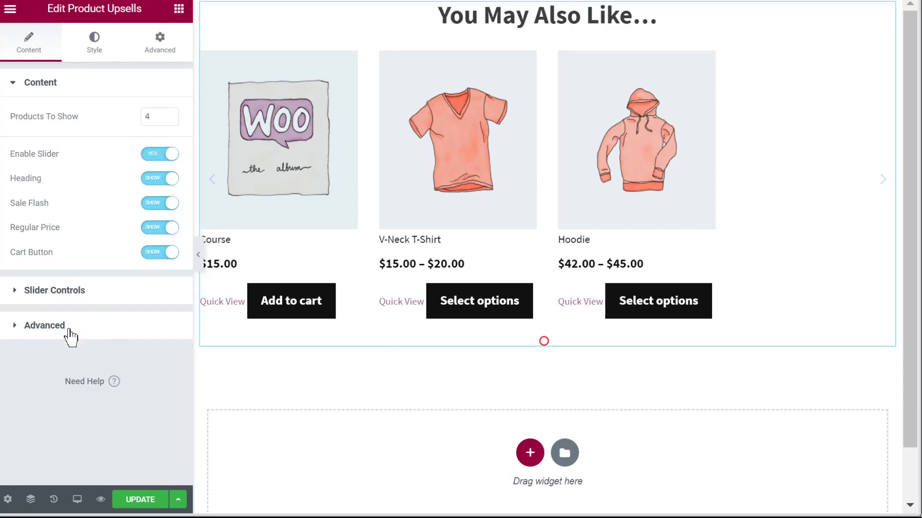
pyautogui.click(67, 294)
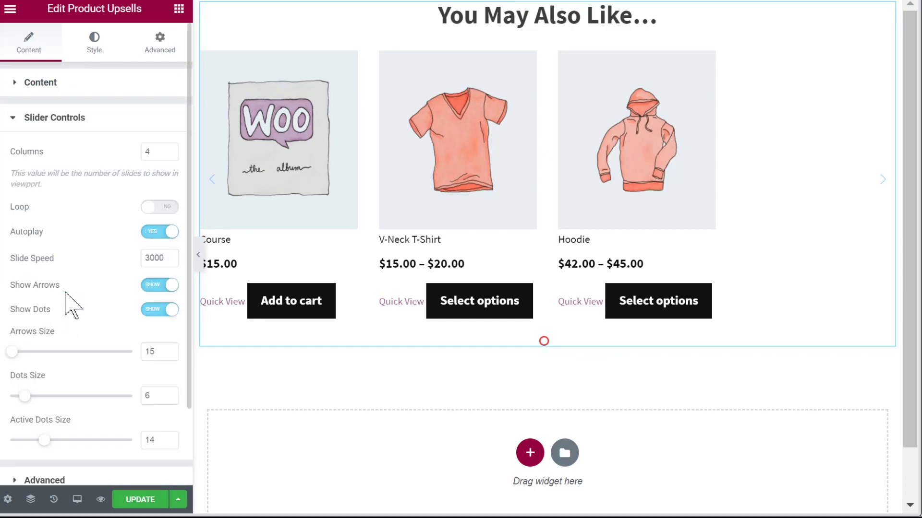
pyautogui.doubleClick(150, 151)
pyautogui.write('1')
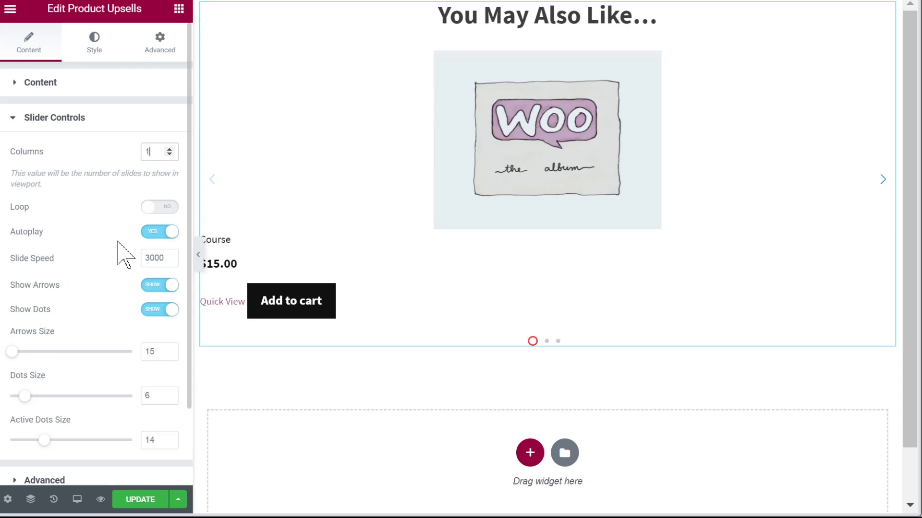
pyautogui.click(158, 207)
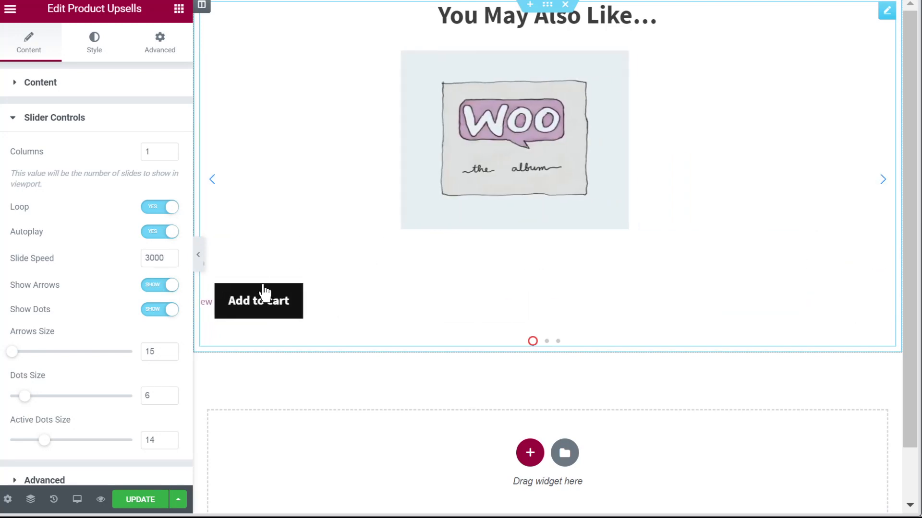
# - Review the remaining slider controls of the Product Upsells widget and view its product ordering options
pyautogui.scroll(-1, 254, 312)
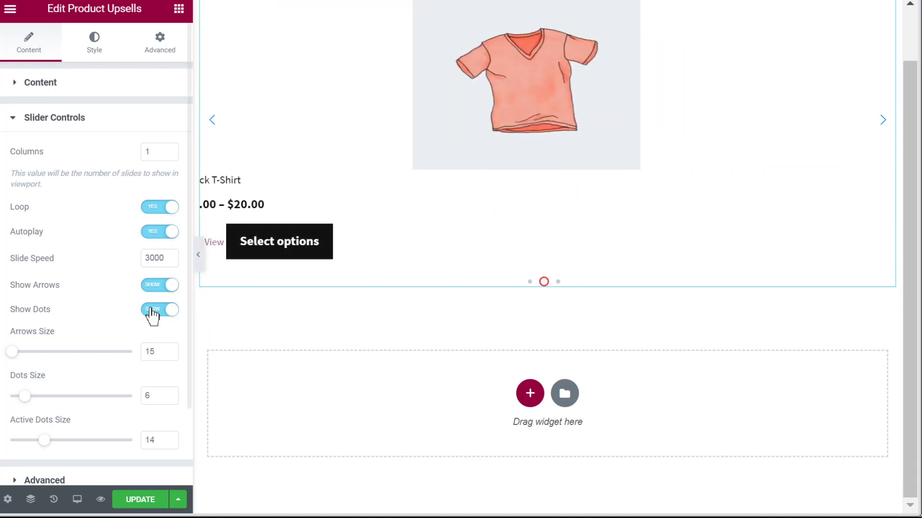
pyautogui.scroll(-2, 101, 312)
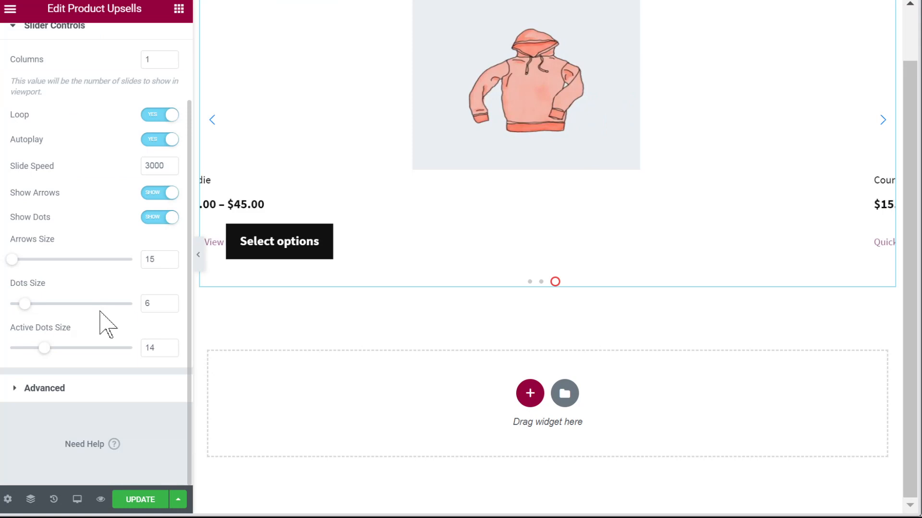
pyautogui.click(73, 381)
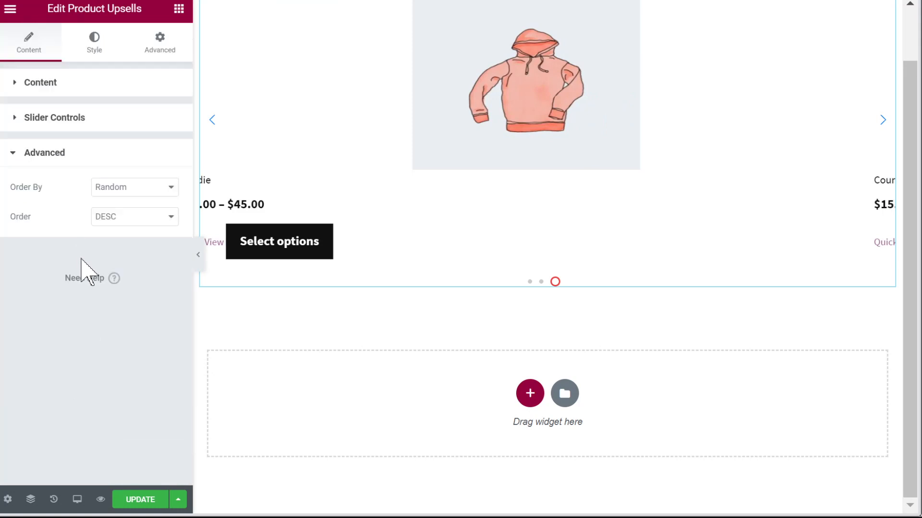
# - Add the ShopEngine Related product widget to the single template, directly beneath the Product Upsells slider
pyautogui.click(71, 123)
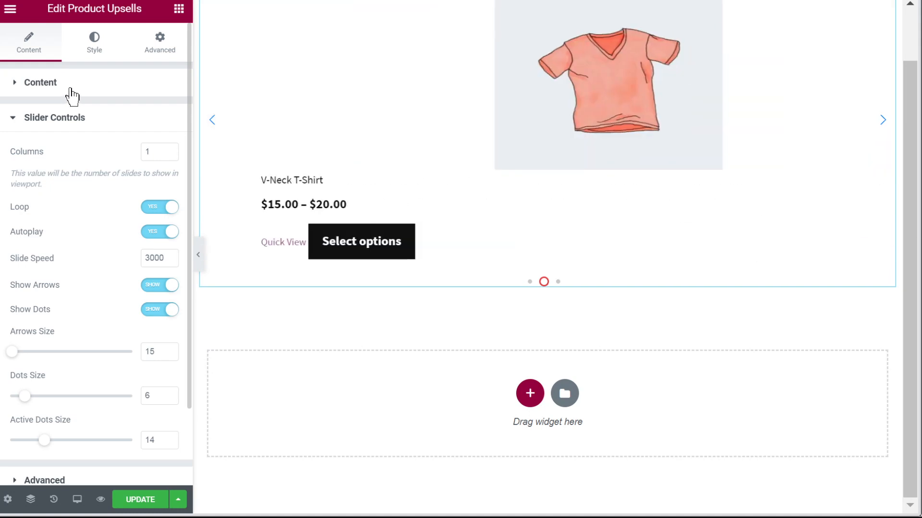
pyautogui.click(71, 92)
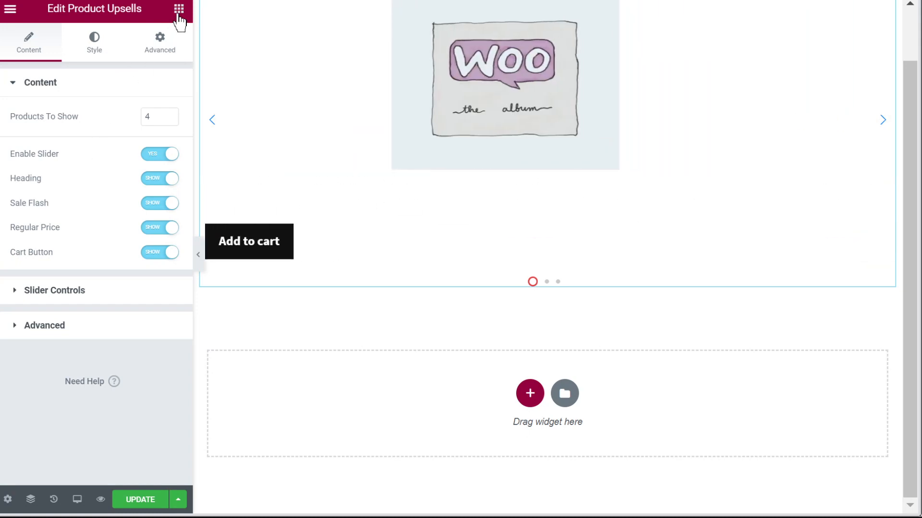
pyautogui.click(178, 15)
pyautogui.scroll(-10, 72, 325)
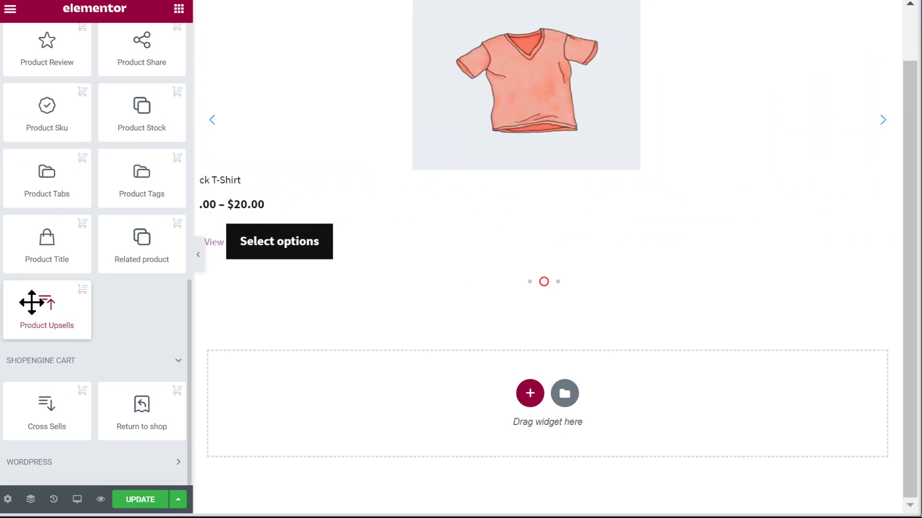
pyautogui.moveTo(150, 245); pyautogui.dragTo(424, 296)
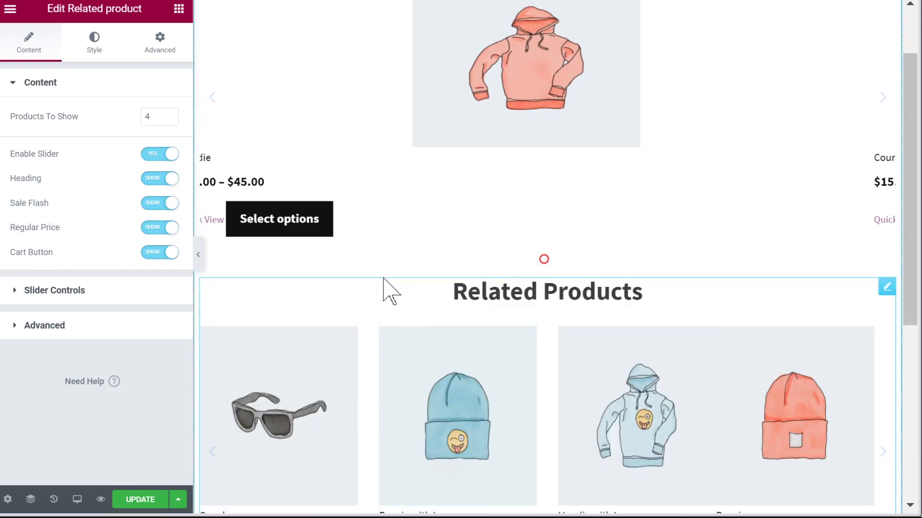
pyautogui.scroll(-5, 379, 283)
pyautogui.scroll(2, 366, 286)
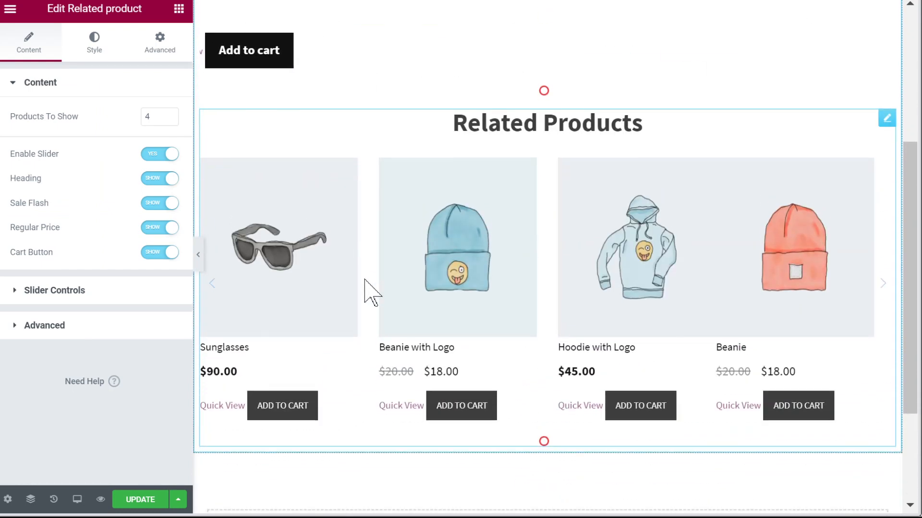
pyautogui.scroll(-2, 370, 290)
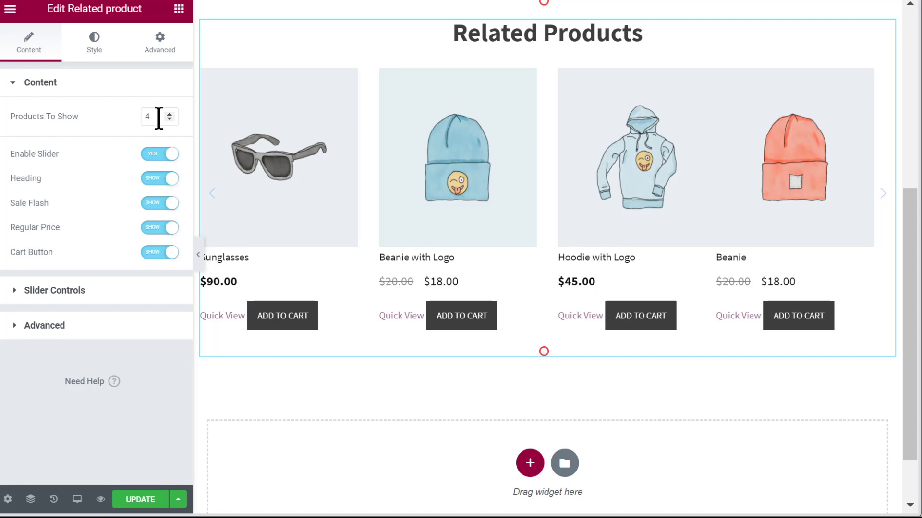
# - Set the Related product slider to show 1 column
pyautogui.click(70, 291)
pyautogui.doubleClick(149, 151)
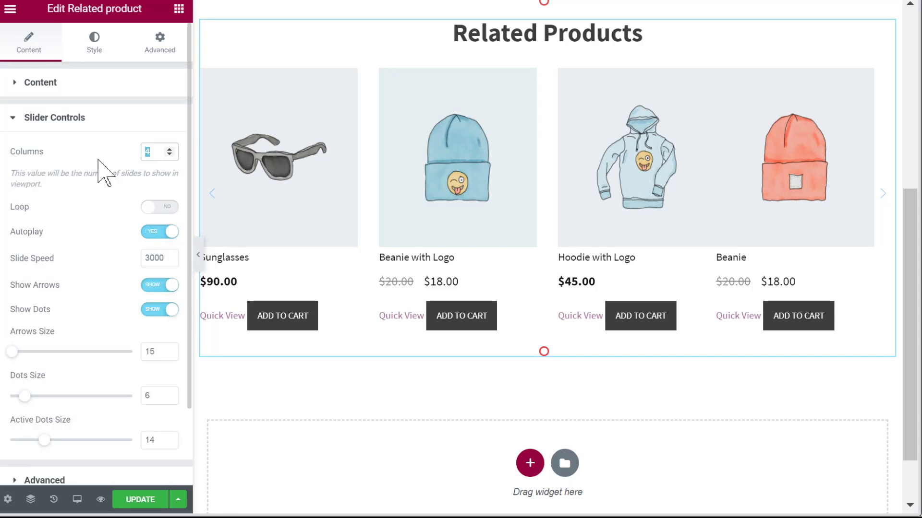
pyautogui.write('1')
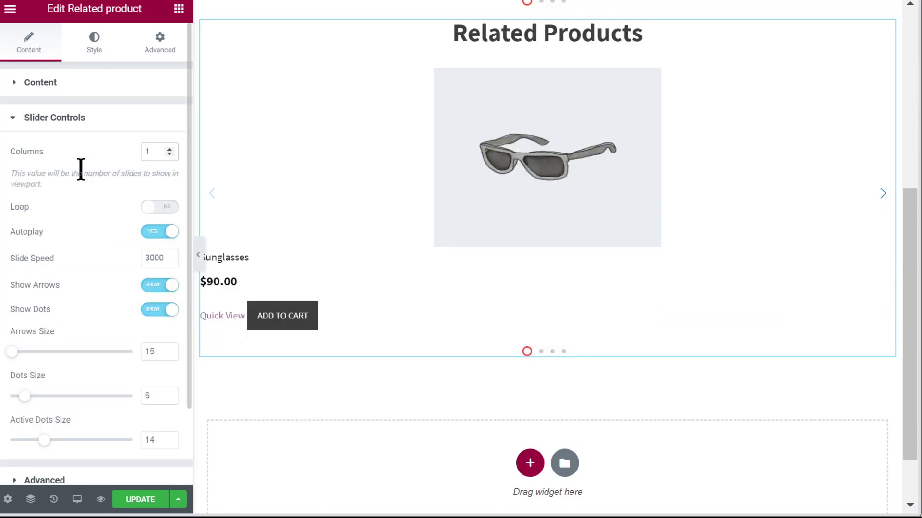
pyautogui.scroll(-2, 72, 199)
pyautogui.scroll(2, 129, 53)
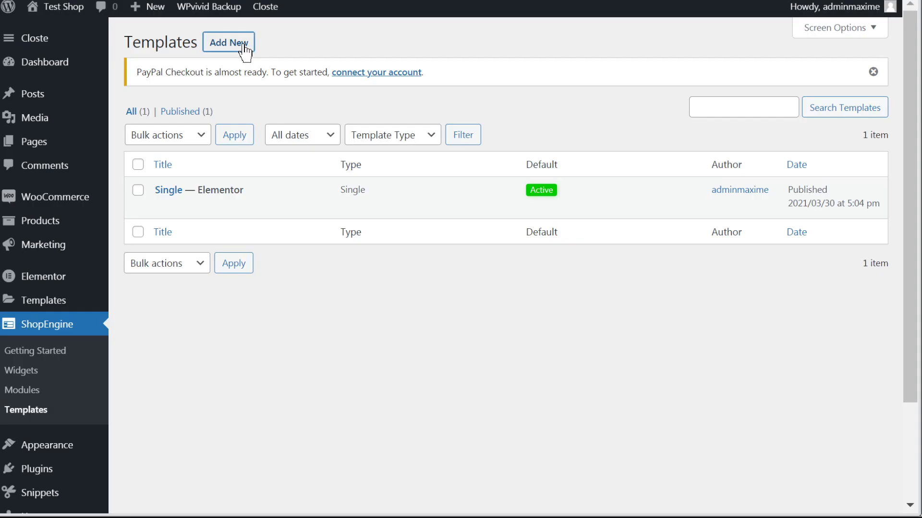
# - Create a ShopEngine template of type Cart named Cart, set it as default and open it for editing in Elementor
pyautogui.click(244, 46)
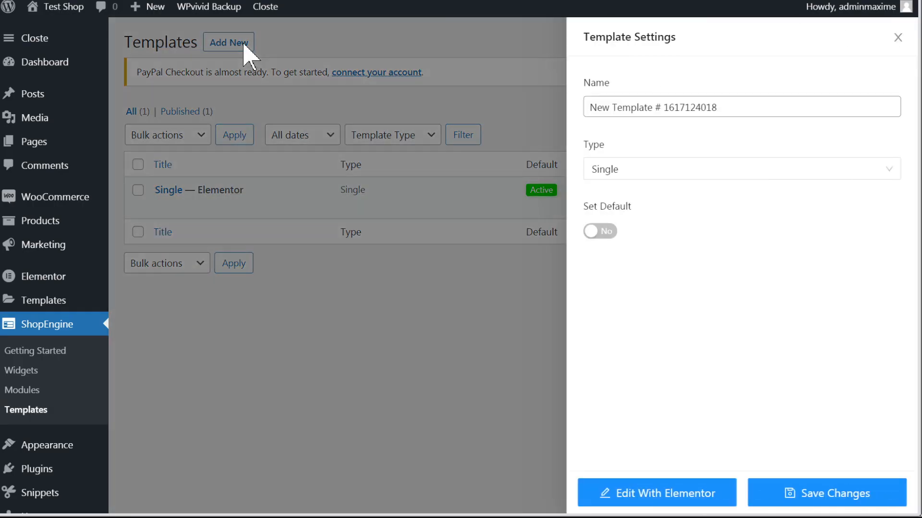
pyautogui.click(653, 169)
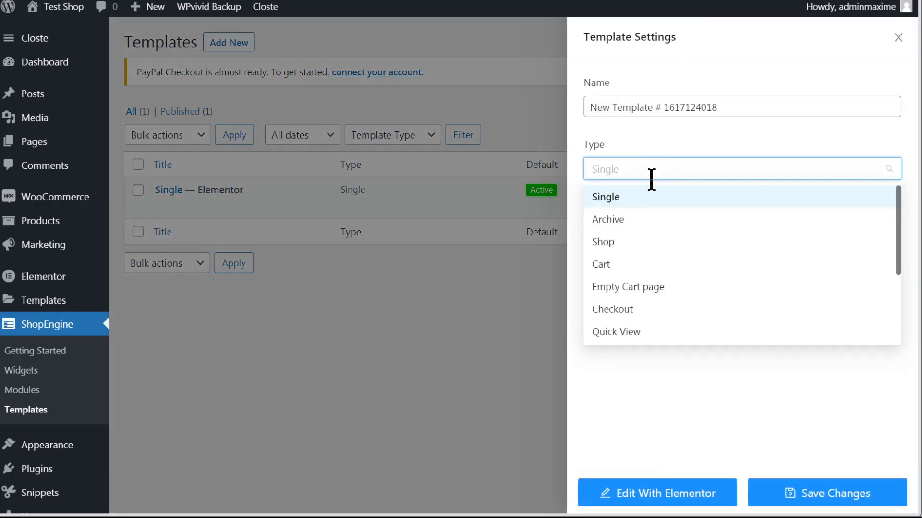
pyautogui.click(616, 272)
pyautogui.tripleClick(639, 112)
pyautogui.write('Cart')
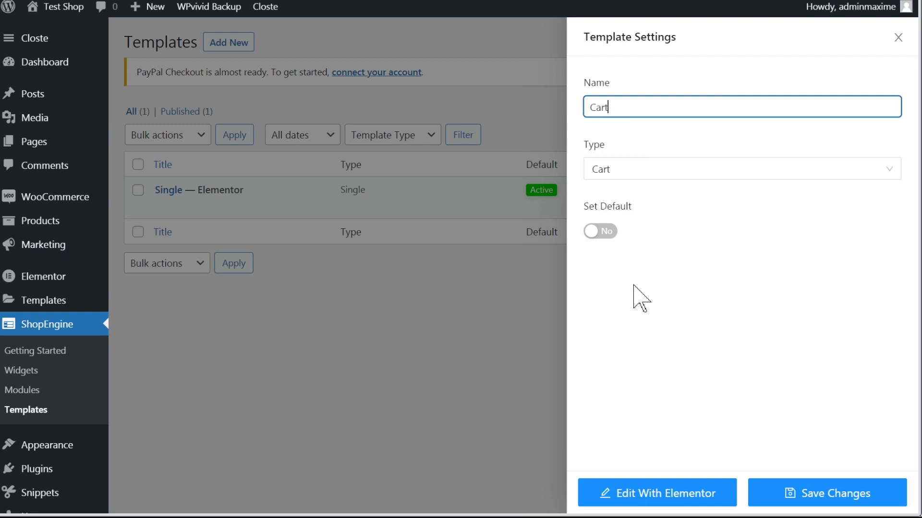
pyautogui.click(596, 232)
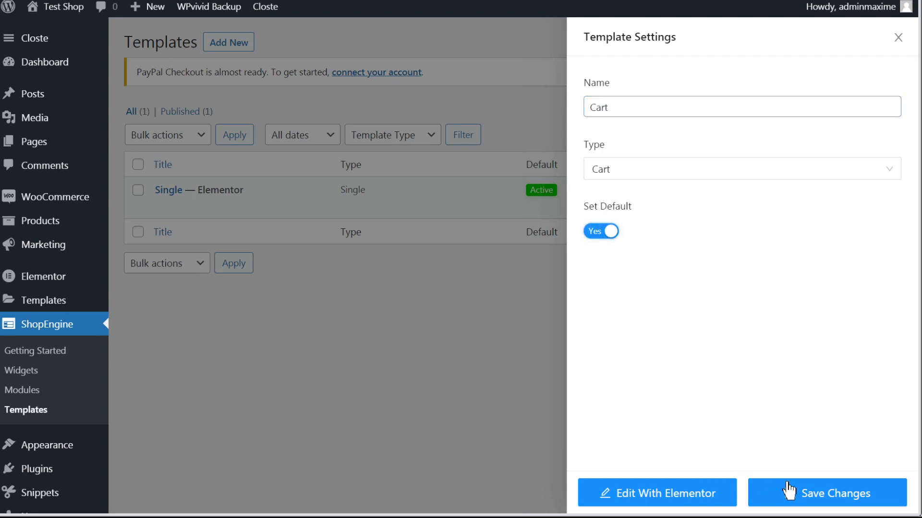
pyautogui.click(686, 496)
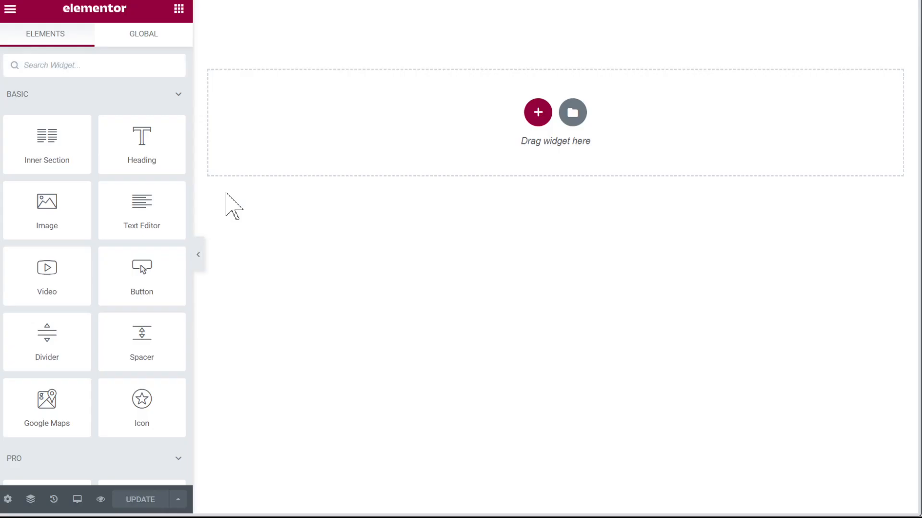
# - Collapse the Basic, Pro, General and ShopEngine Single Product widget groups, leaving the ShopEngine Cart group expanded
pyautogui.click(54, 99)
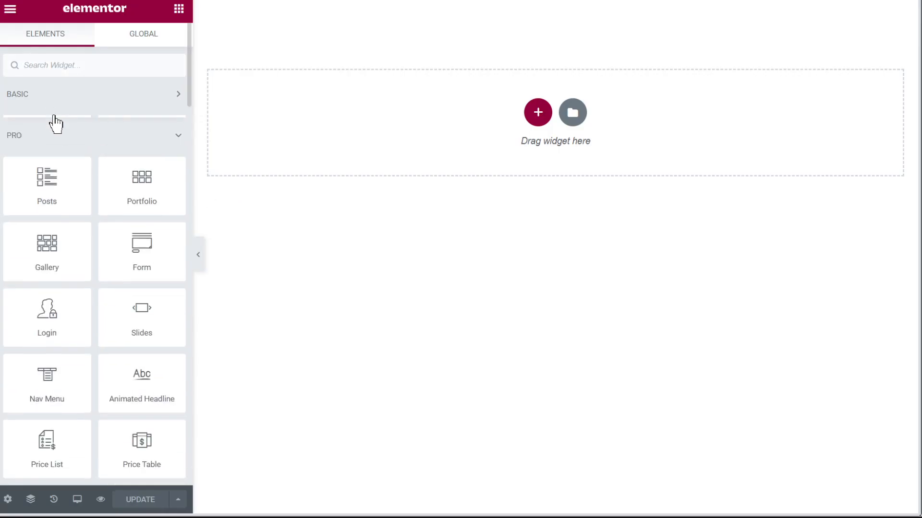
pyautogui.click(57, 131)
pyautogui.click(77, 165)
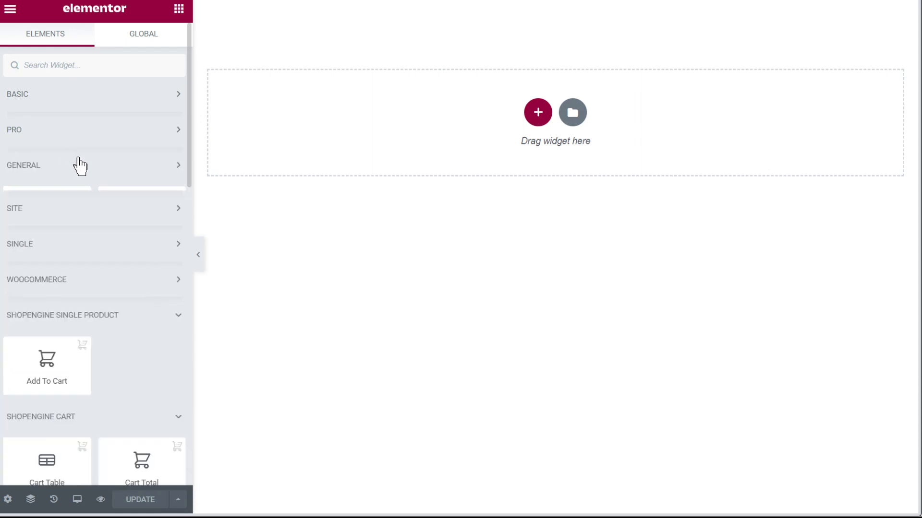
pyautogui.scroll(-3, 98, 294)
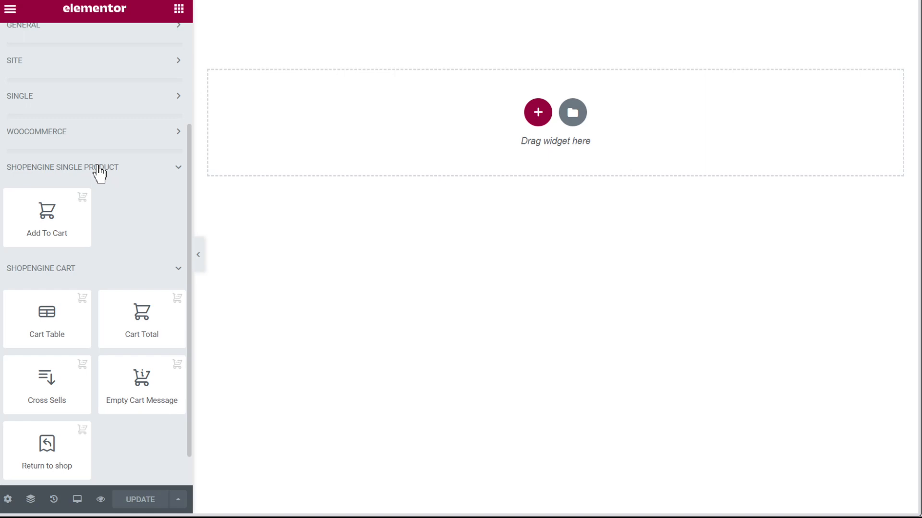
pyautogui.click(129, 174)
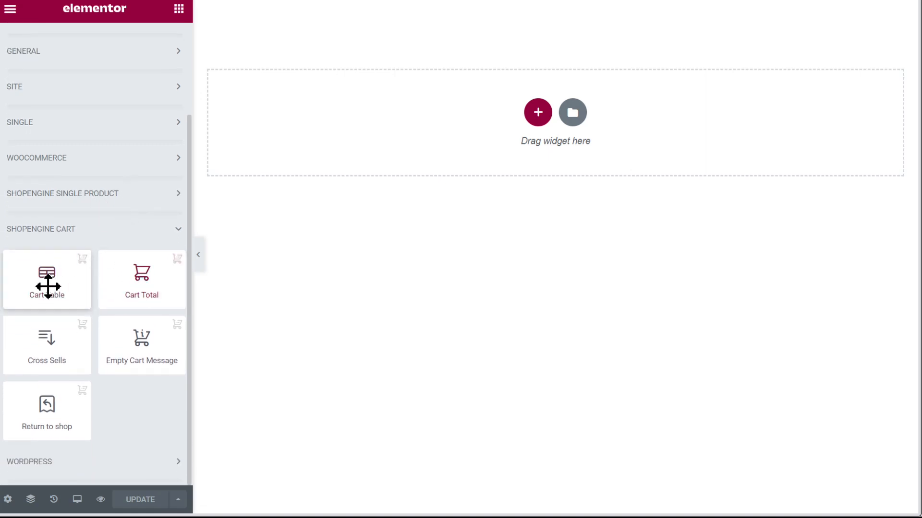
# - Add the Cart Table widget to the empty cart template and place the Cart Total widget beneath it
pyautogui.moveTo(47, 286); pyautogui.dragTo(240, 231)
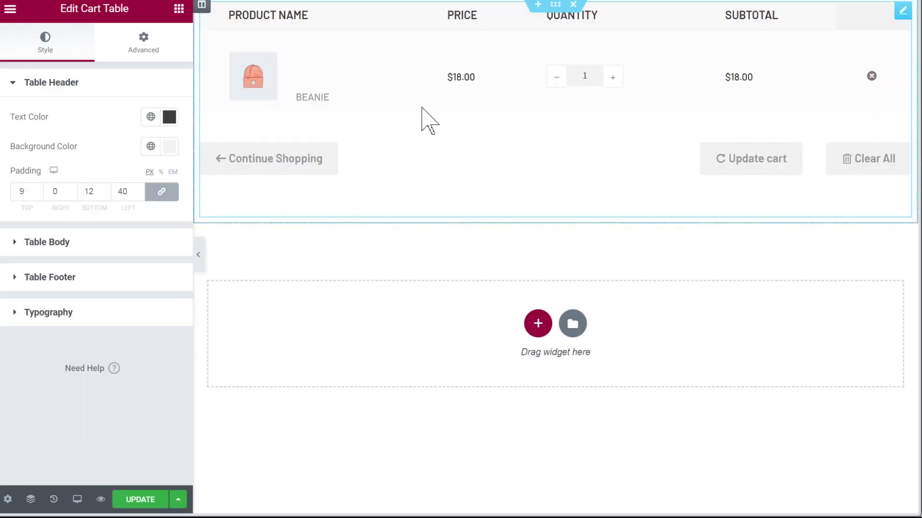
pyautogui.click(179, 8)
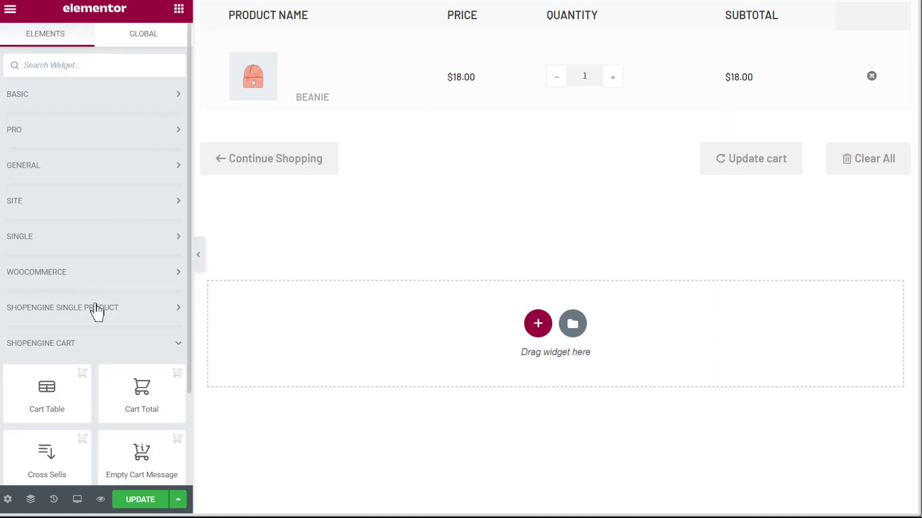
pyautogui.scroll(-2, 97, 312)
pyautogui.moveTo(132, 279); pyautogui.dragTo(471, 174)
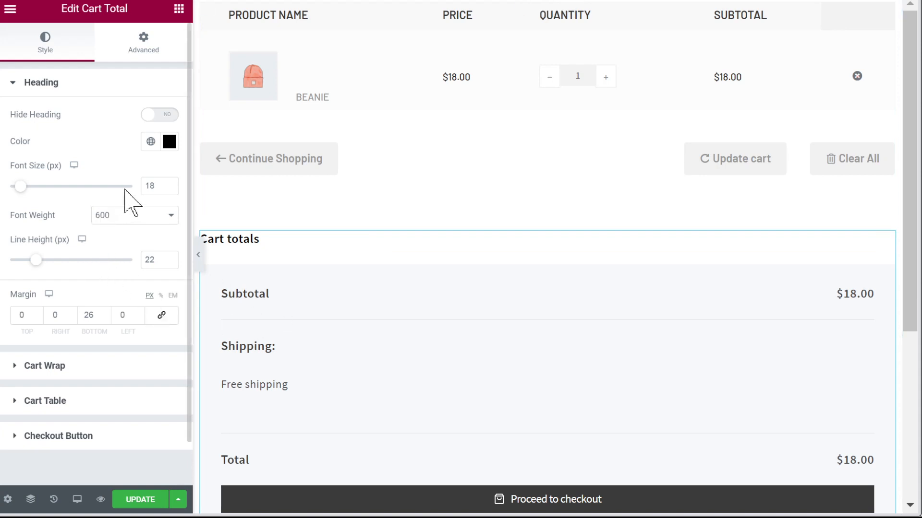
# - Examine the Cart Total widget's style options for the heading, cart wrap, cart table and checkout button, and its checkout button in the preview
pyautogui.scroll(-1, 79, 250)
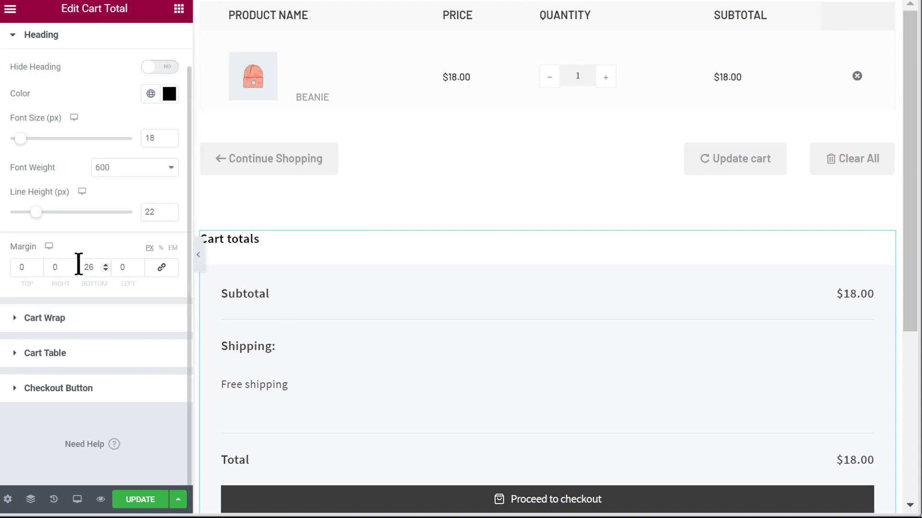
pyautogui.click(77, 320)
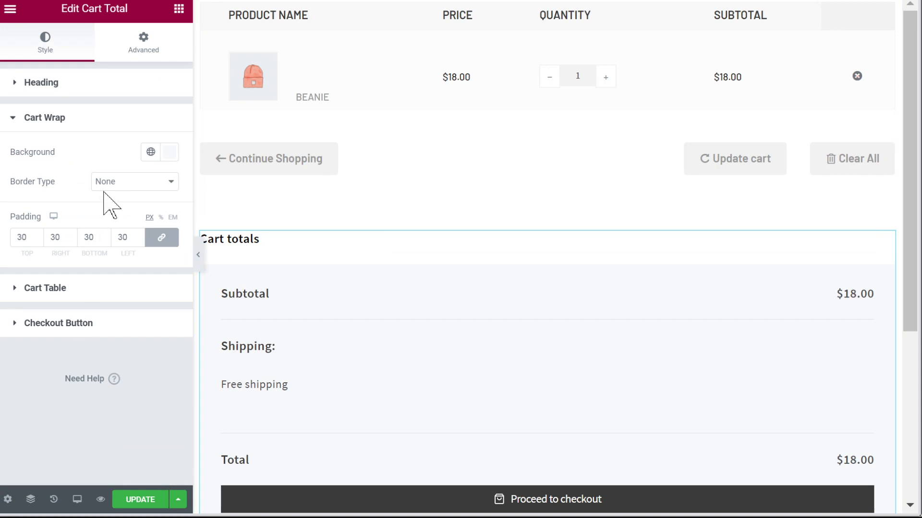
pyautogui.click(71, 289)
pyautogui.scroll(-3, 85, 259)
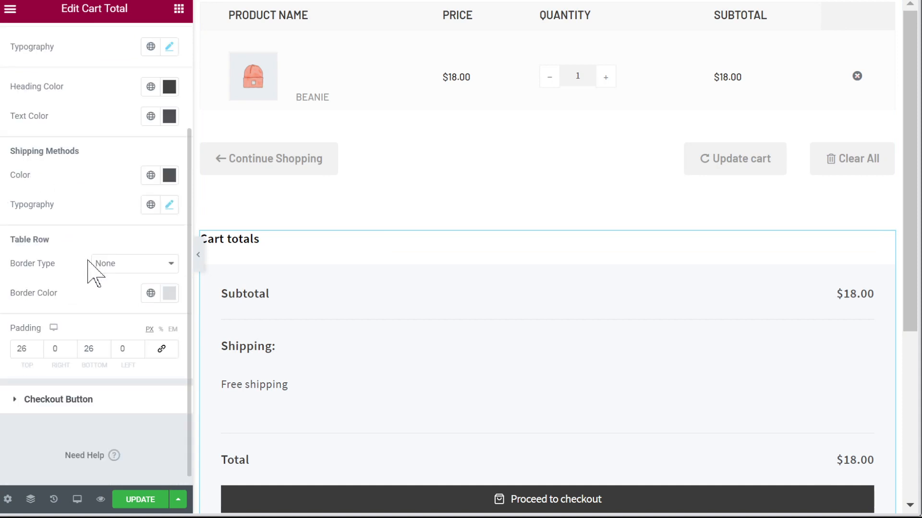
pyautogui.scroll(-1, 89, 297)
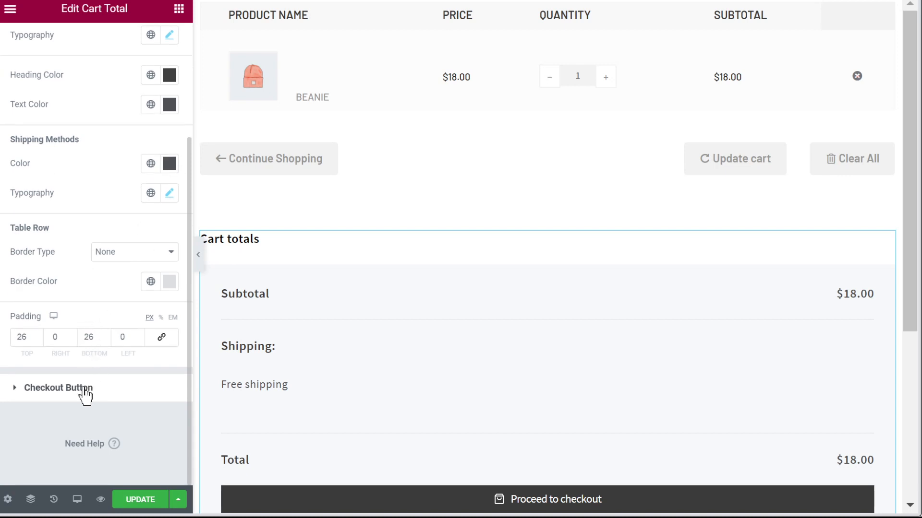
pyautogui.scroll(3, 85, 398)
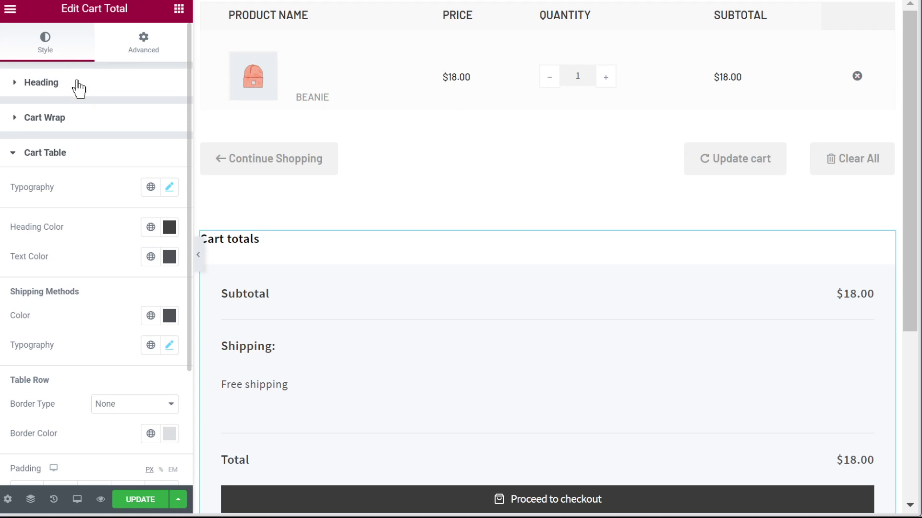
pyautogui.scroll(-3, 62, 176)
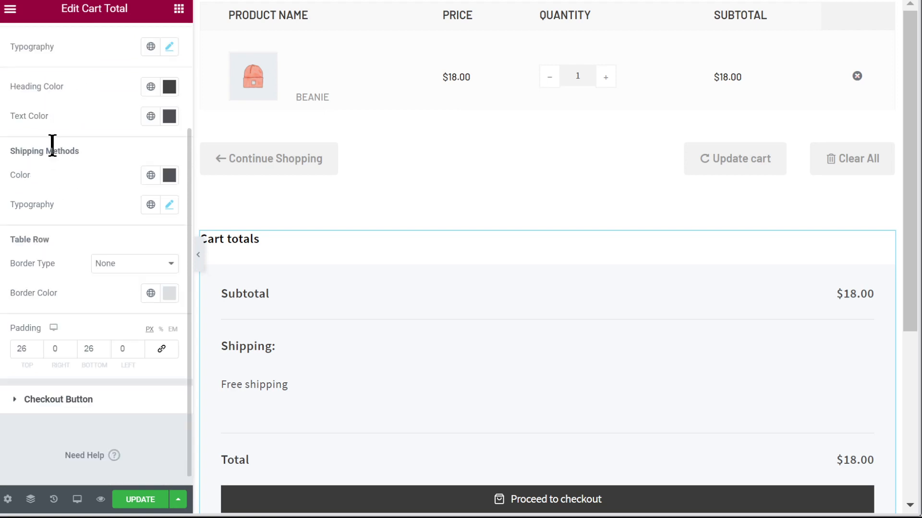
pyautogui.click(67, 403)
pyautogui.scroll(-3, 125, 346)
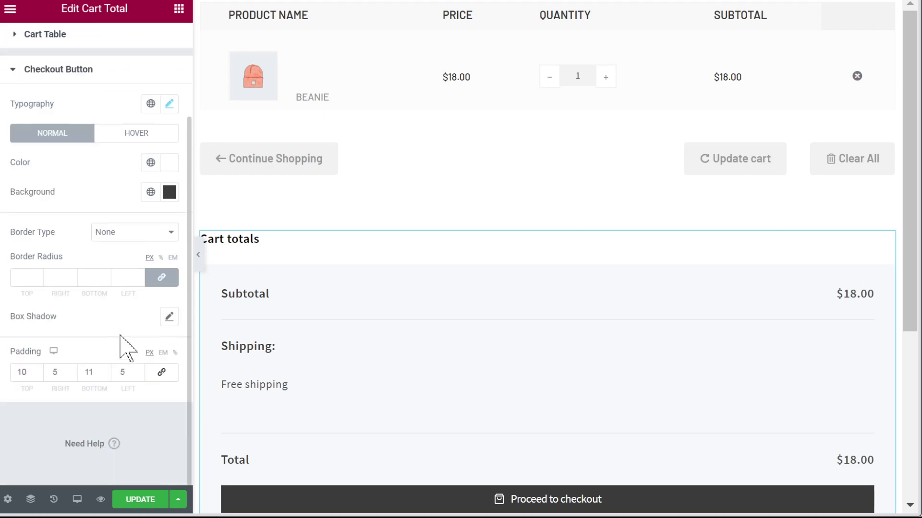
pyautogui.scroll(-4, 488, 319)
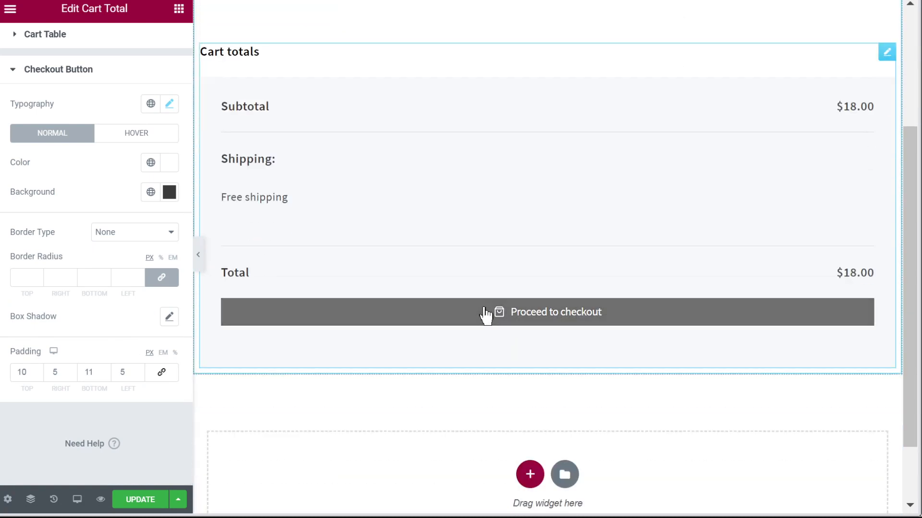
pyautogui.scroll(3, 439, 342)
pyautogui.scroll(2, 439, 342)
# - Set the Table Body text color of the Cart Table widget to a dark red
pyautogui.click(382, 147)
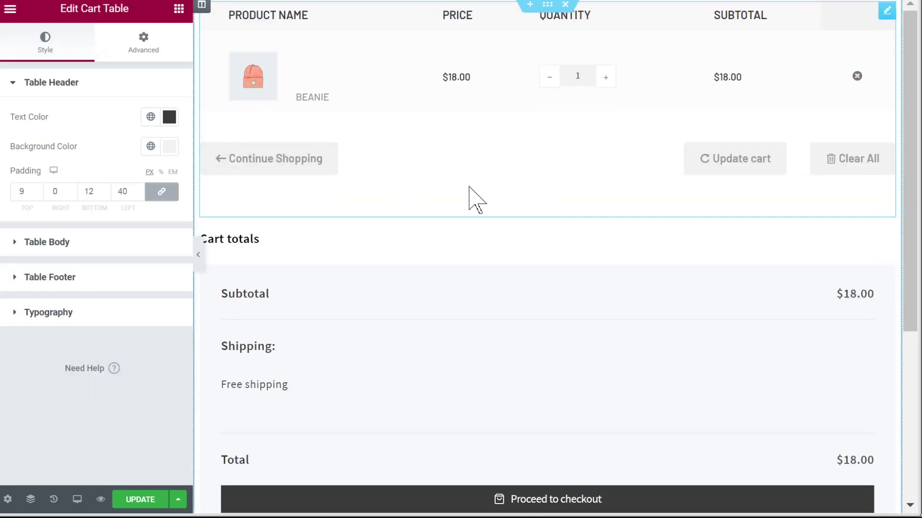
pyautogui.scroll(-4, 529, 201)
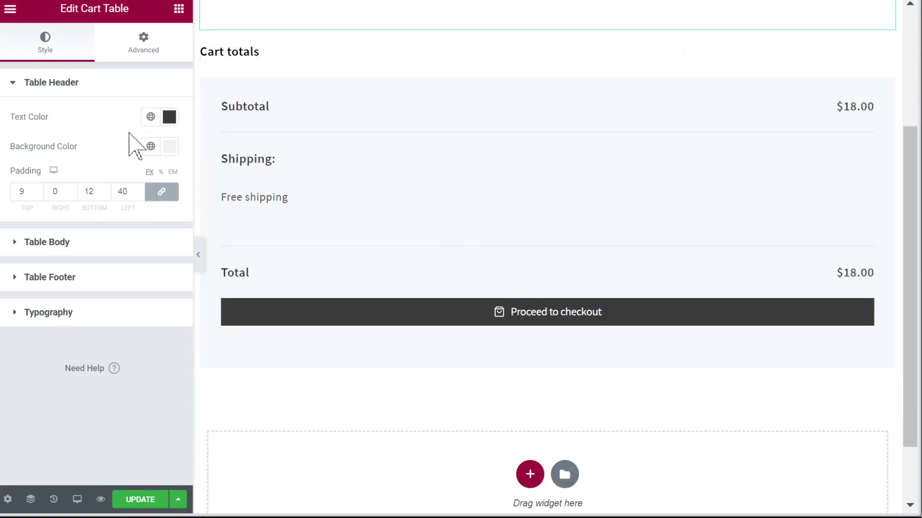
pyautogui.click(78, 245)
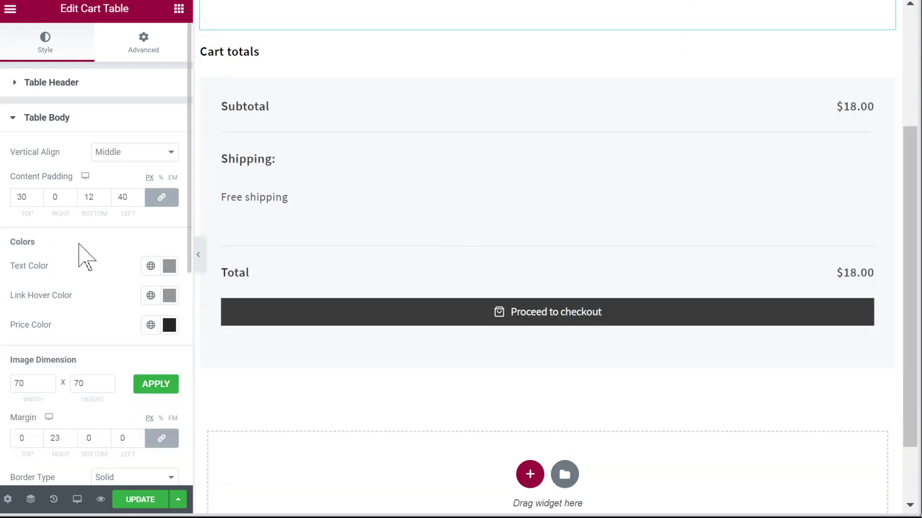
pyautogui.click(170, 267)
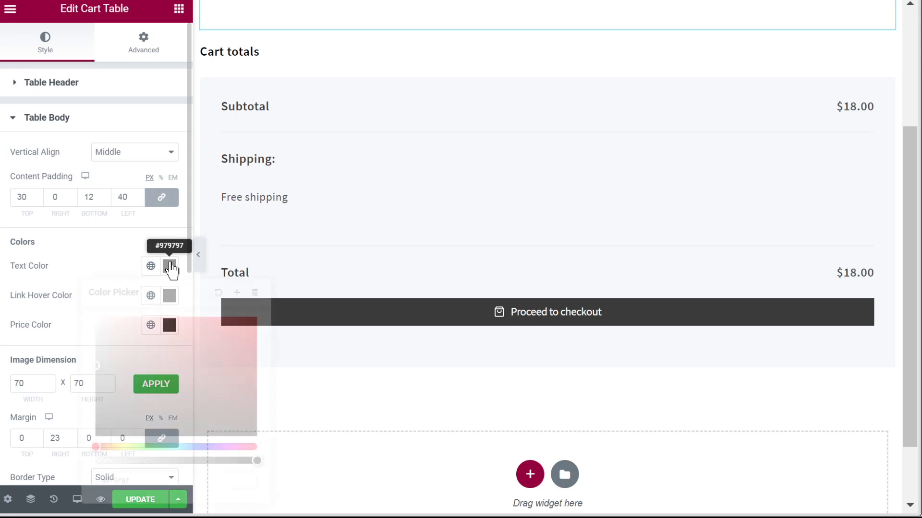
pyautogui.moveTo(103, 341)
pyautogui.mouseDown()
pyautogui.moveTo(121, 401)
pyautogui.moveTo(222, 359)
pyautogui.mouseUp()
pyautogui.click(97, 251)
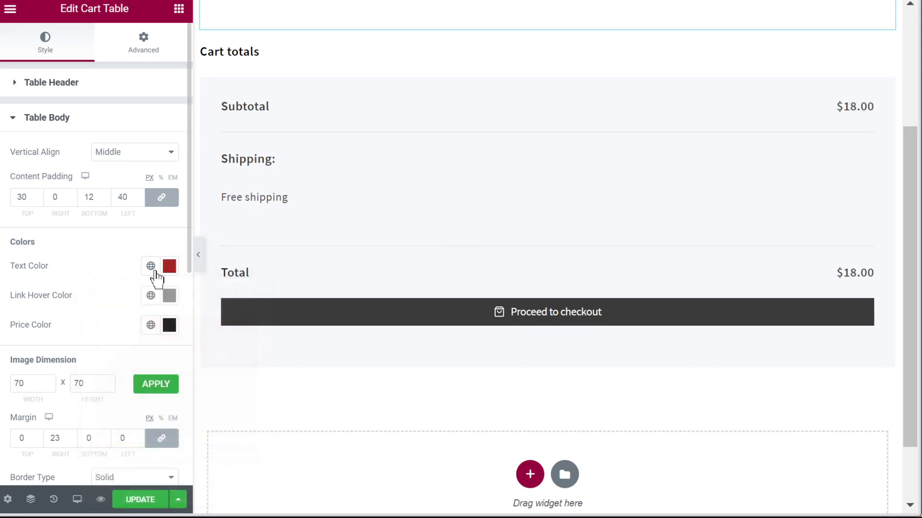
pyautogui.click(169, 266)
pyautogui.click(111, 262)
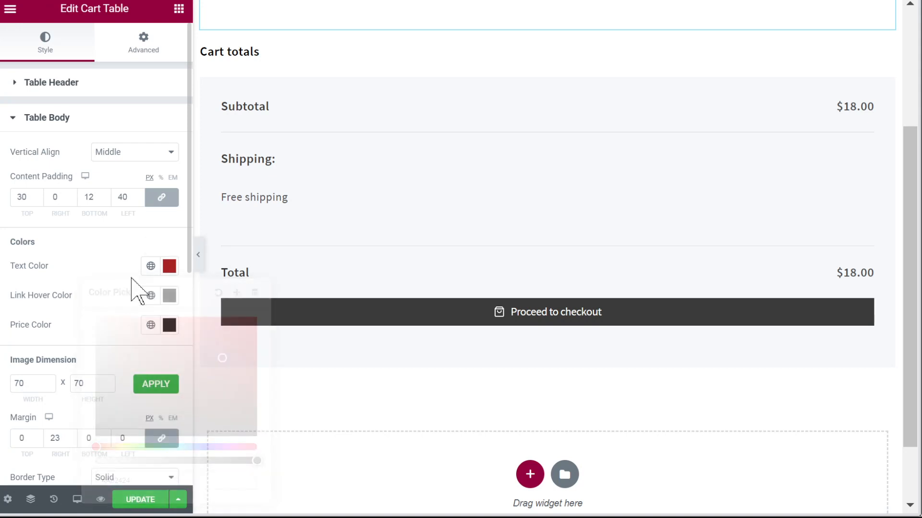
# - Try white (#FFFFFF) as the Price Color in the Cart Table widget's Table Body and check the cart row in the preview
pyautogui.click(169, 325)
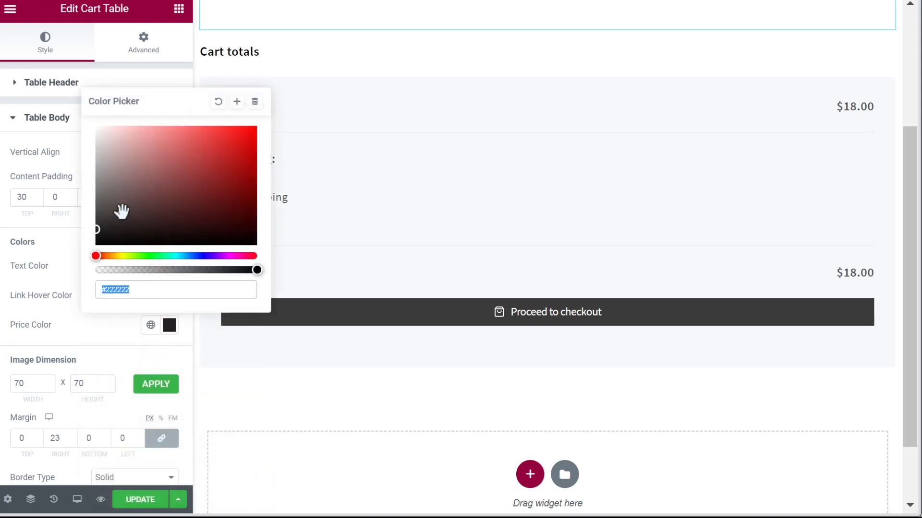
pyautogui.moveTo(120, 171); pyautogui.dragTo(68, 134)
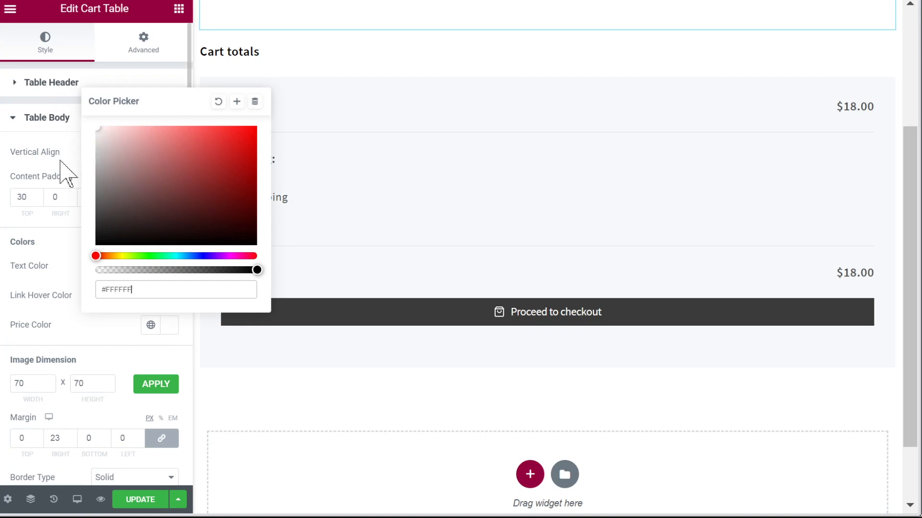
pyautogui.click(36, 168)
pyautogui.scroll(4, 477, 243)
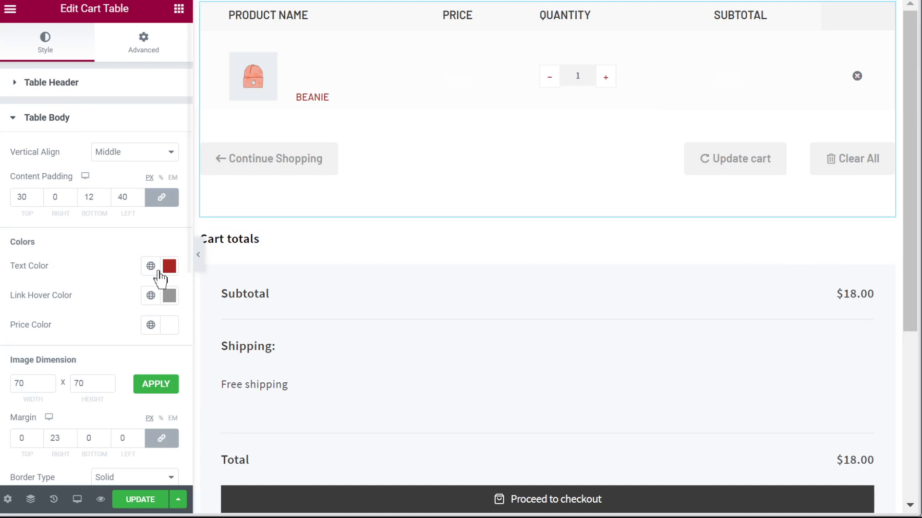
# - Set the Price Color of the Cart Table widget's Table Body to black
pyautogui.click(167, 327)
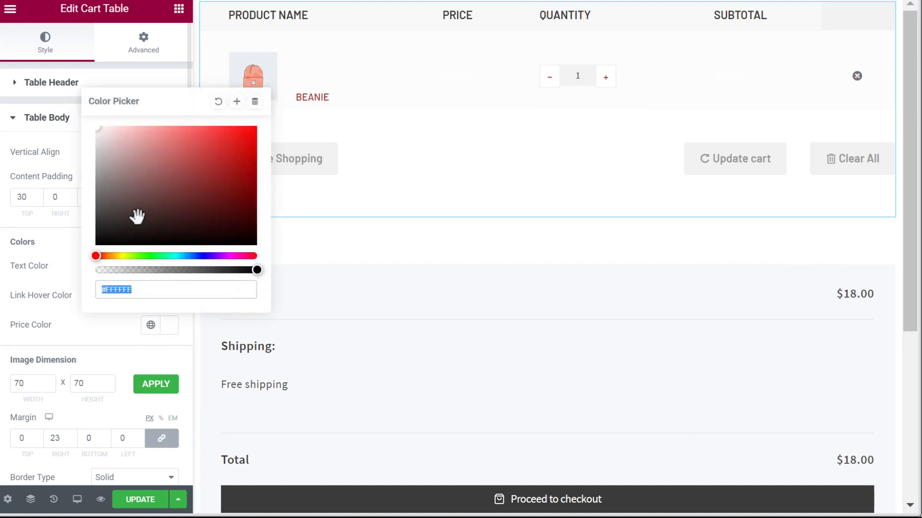
pyautogui.click(7, 286)
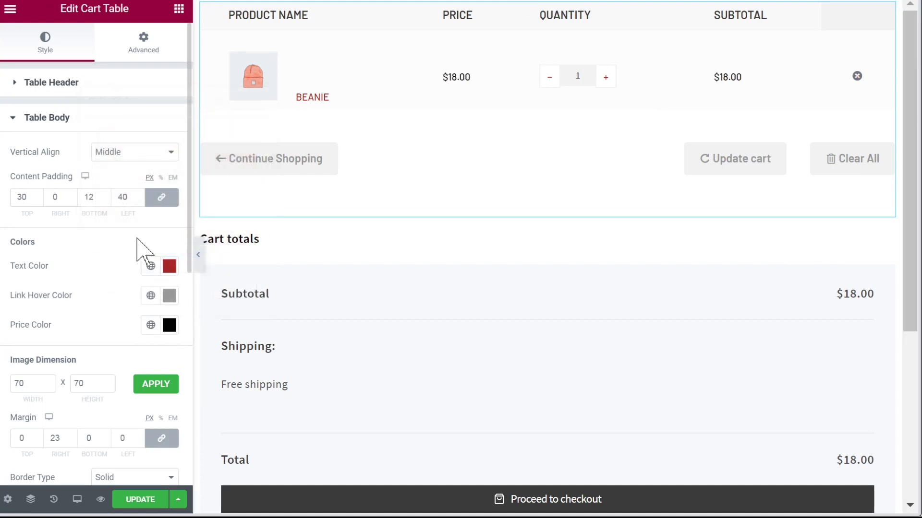
pyautogui.scroll(-3, 101, 293)
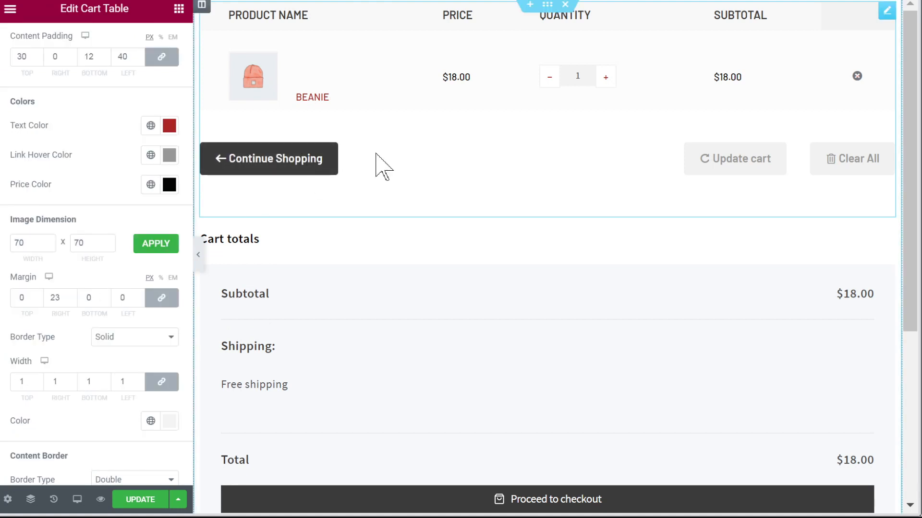
pyautogui.scroll(3, 27, 243)
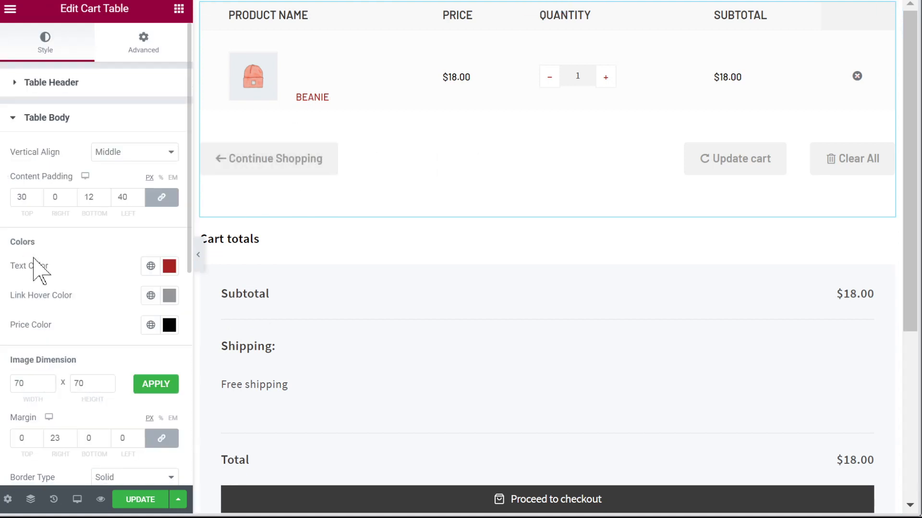
# - Set the Table Header text color of the Cart Table widget to the greyish pink #C1AEAE
pyautogui.click(76, 118)
pyautogui.click(71, 88)
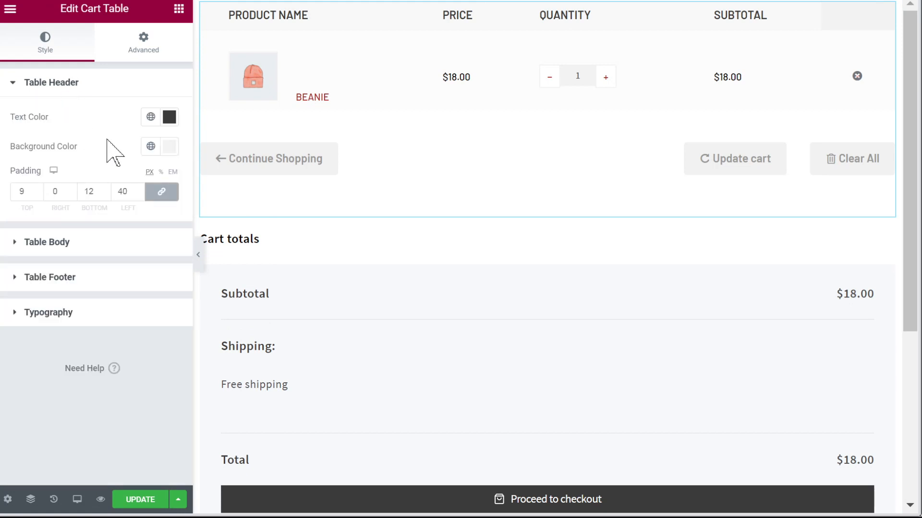
pyautogui.click(175, 120)
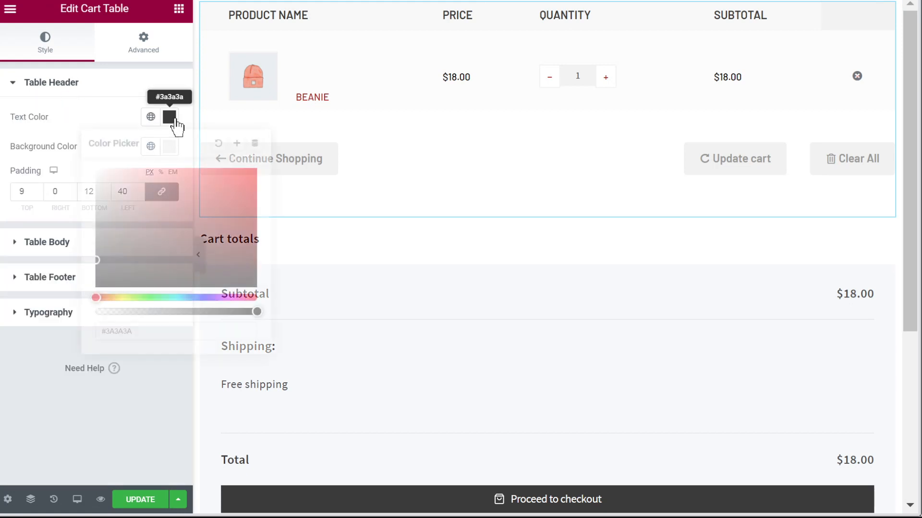
pyautogui.click(111, 197)
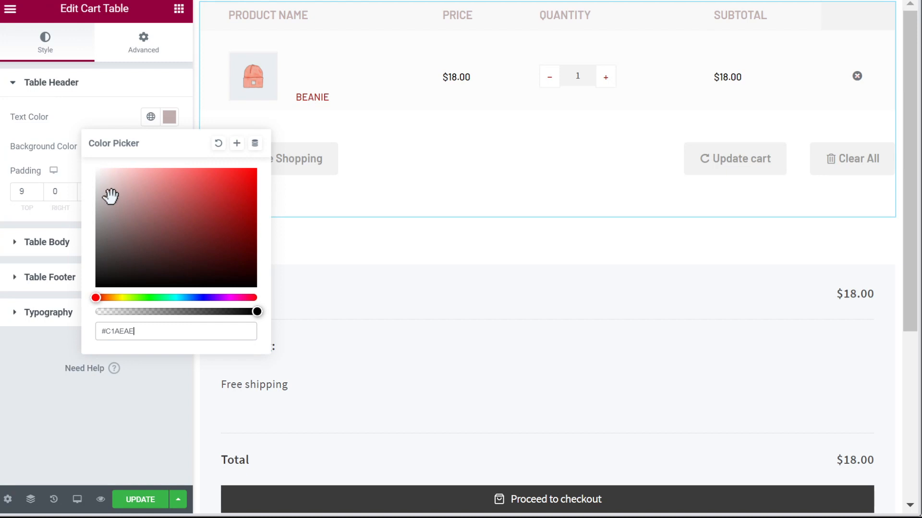
pyautogui.click(83, 139)
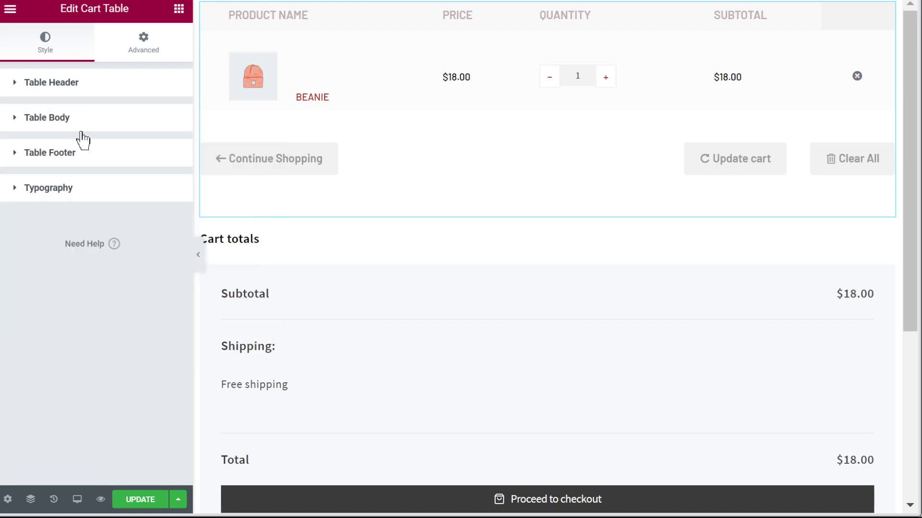
# - Set the linked Table Header padding of the Cart Table widget to 32 px on all sides
pyautogui.click(84, 81)
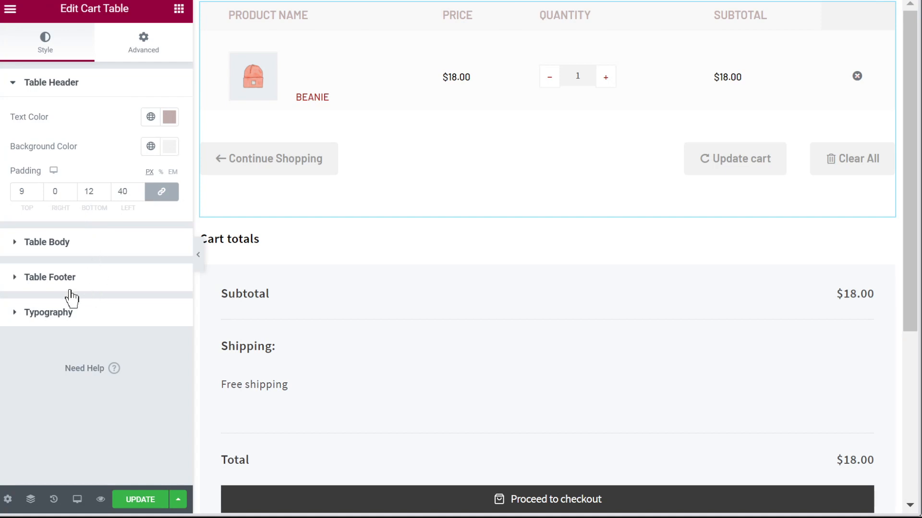
pyautogui.moveTo(88, 192); pyautogui.dragTo(82, 194)
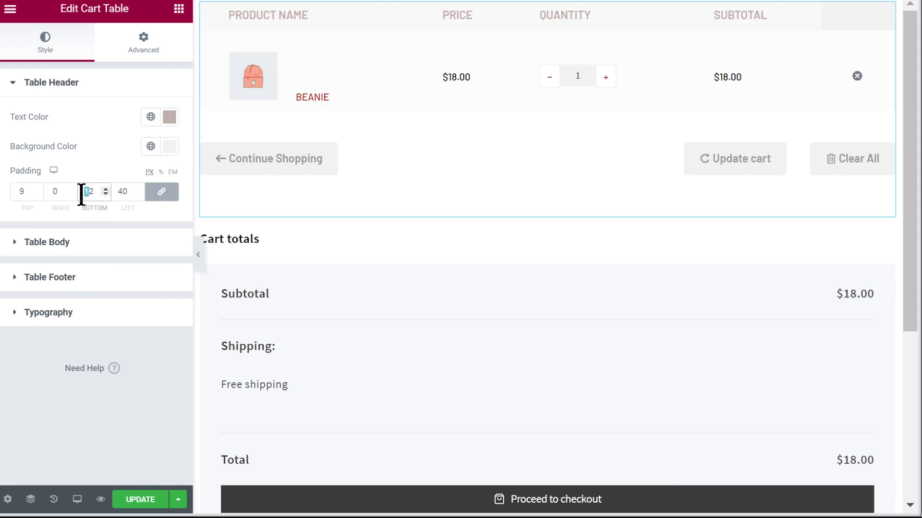
pyautogui.write('3')
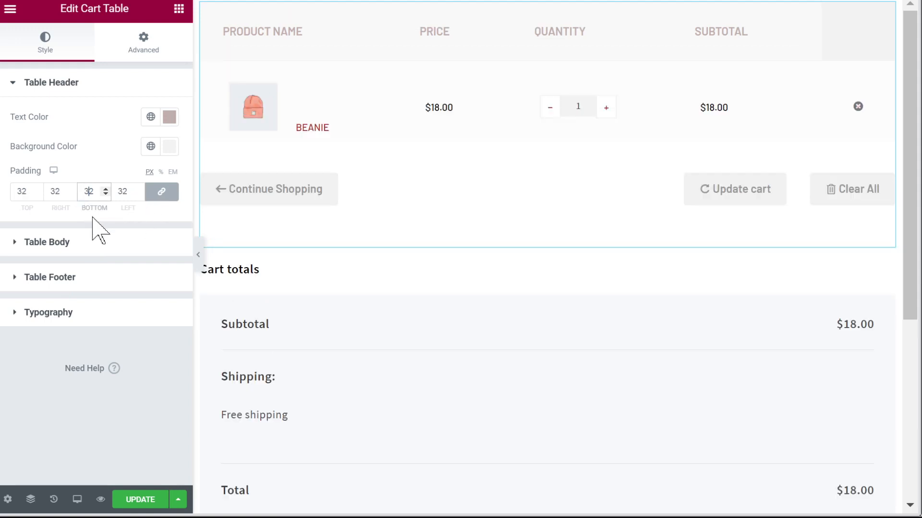
# - Set the Table Header background color of the Cart Table widget to black (#000000)
pyautogui.click(168, 156)
pyautogui.moveTo(117, 298); pyautogui.dragTo(51, 346)
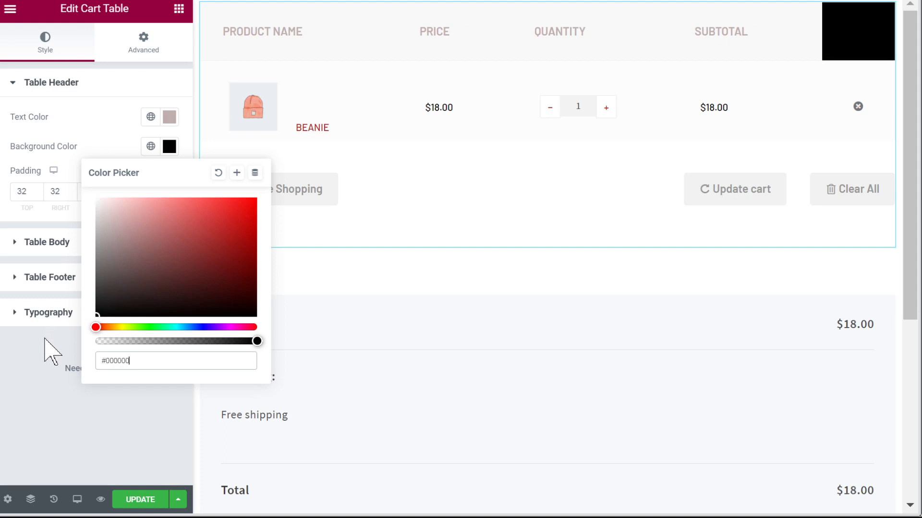
pyautogui.click(85, 144)
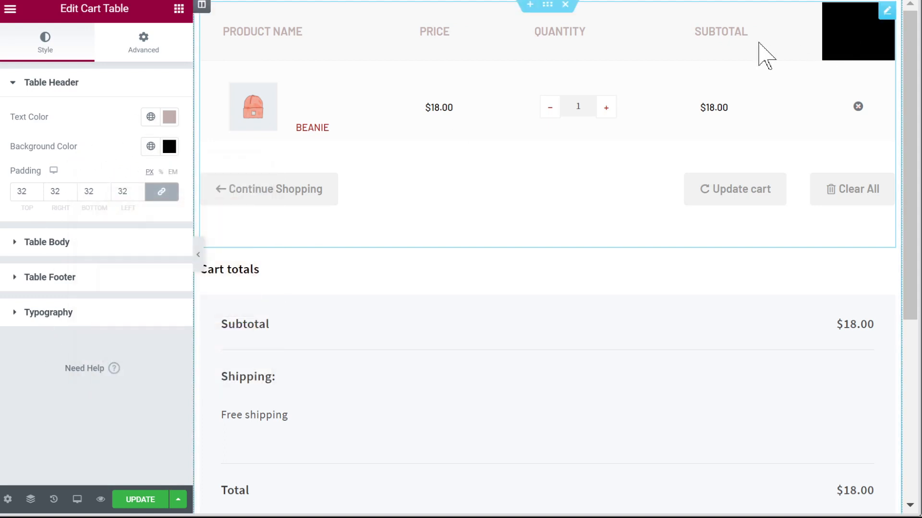
# - Open the Cart Total widget's settings, look over its heading options and preview, and dismiss the editing tip
pyautogui.scroll(-2, 288, 206)
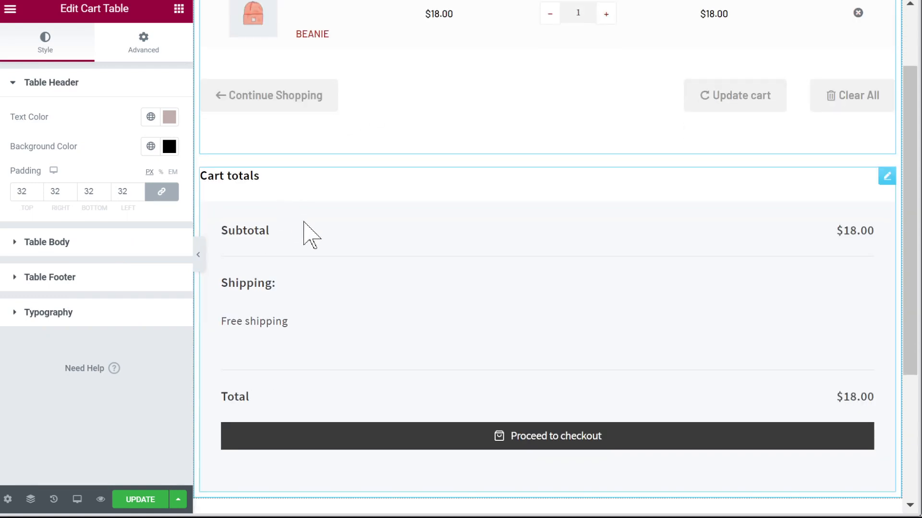
pyautogui.scroll(-2, 305, 233)
pyautogui.click(356, 165)
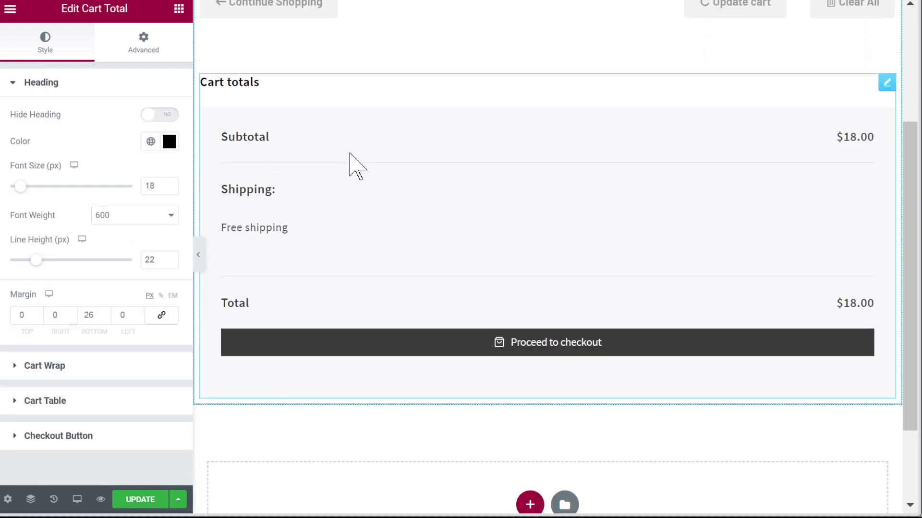
pyautogui.scroll(-2, 358, 173)
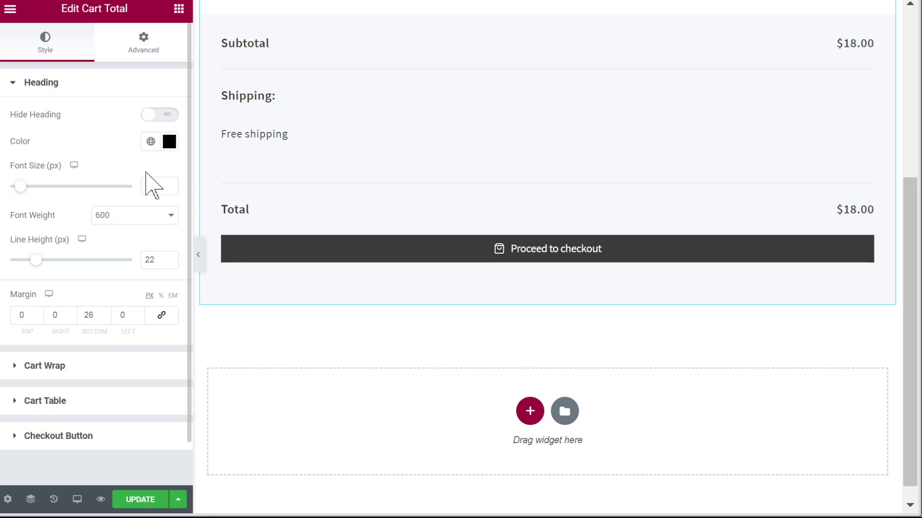
pyautogui.rightClick(83, 398)
pyautogui.click(26, 347)
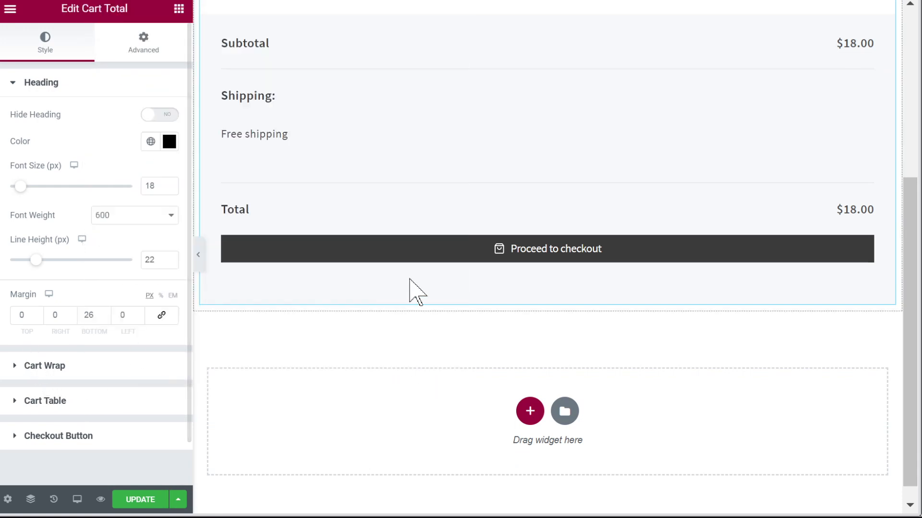
pyautogui.scroll(5, 394, 280)
pyautogui.scroll(-2, 432, 163)
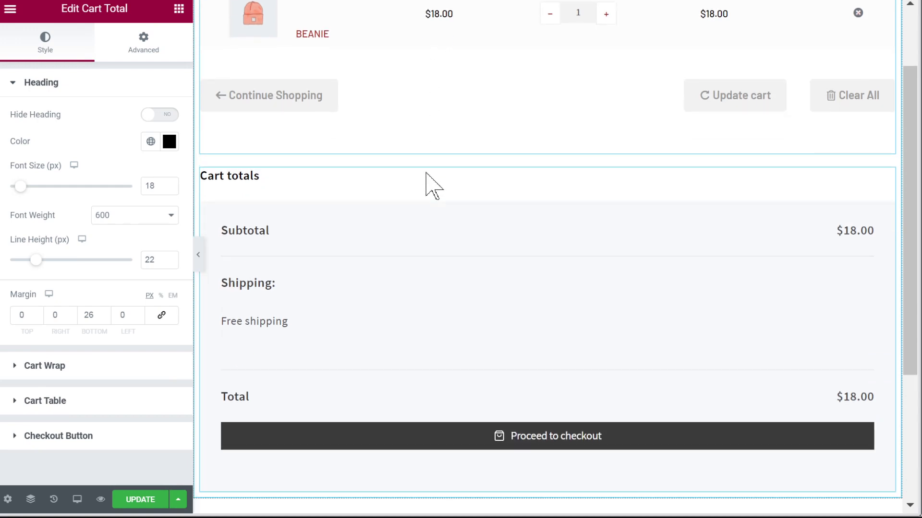
pyautogui.scroll(-2, 257, 312)
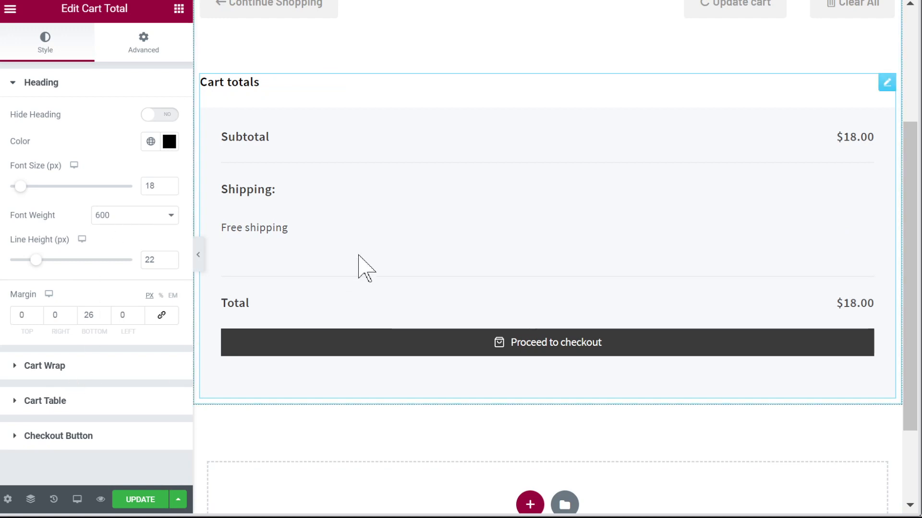
pyautogui.scroll(2, 360, 263)
pyautogui.click(887, 177)
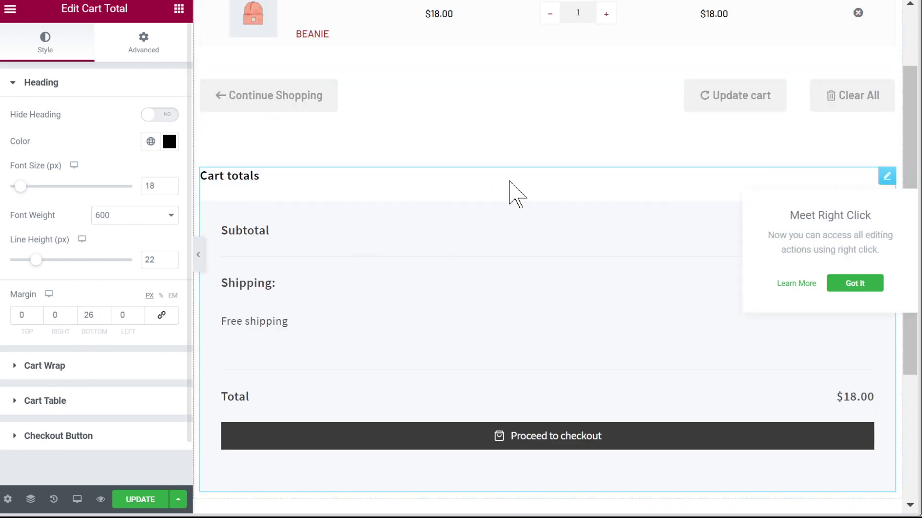
pyautogui.click(855, 283)
# - Look through the Cart Total widget's advanced responsive and positioning options and try the Inline (auto) width
pyautogui.click(145, 50)
pyautogui.scroll(-3, 105, 280)
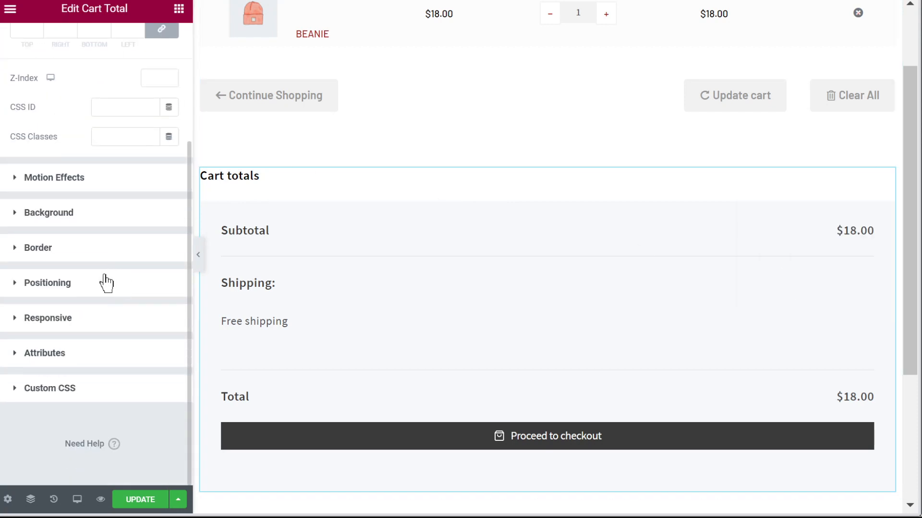
pyautogui.click(48, 318)
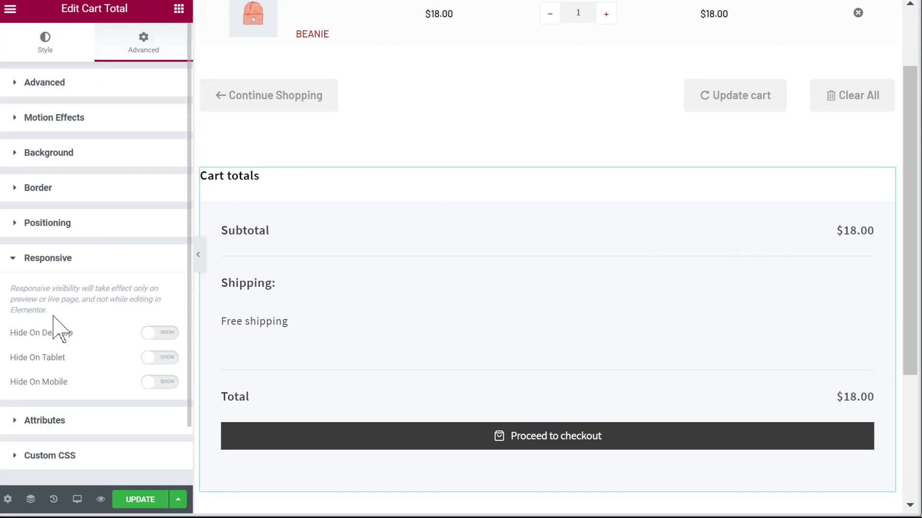
pyautogui.scroll(-2, 54, 320)
pyautogui.click(63, 157)
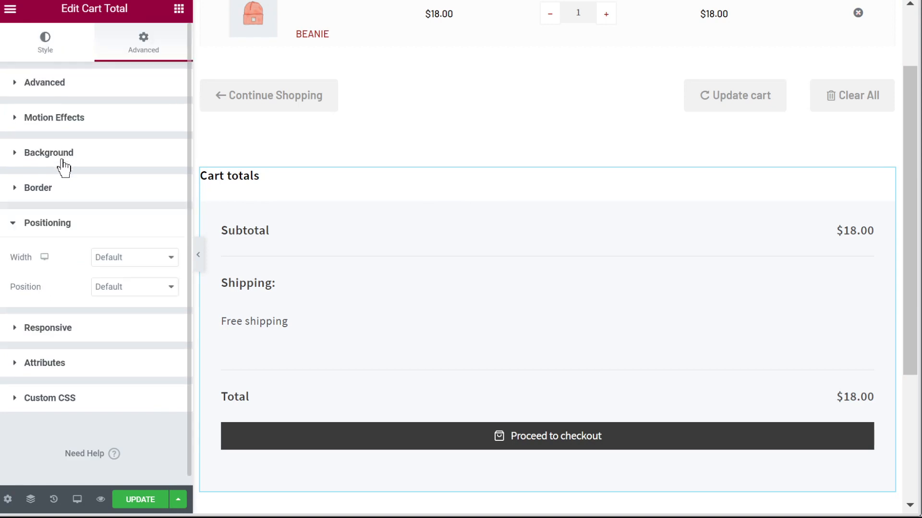
pyautogui.click(130, 258)
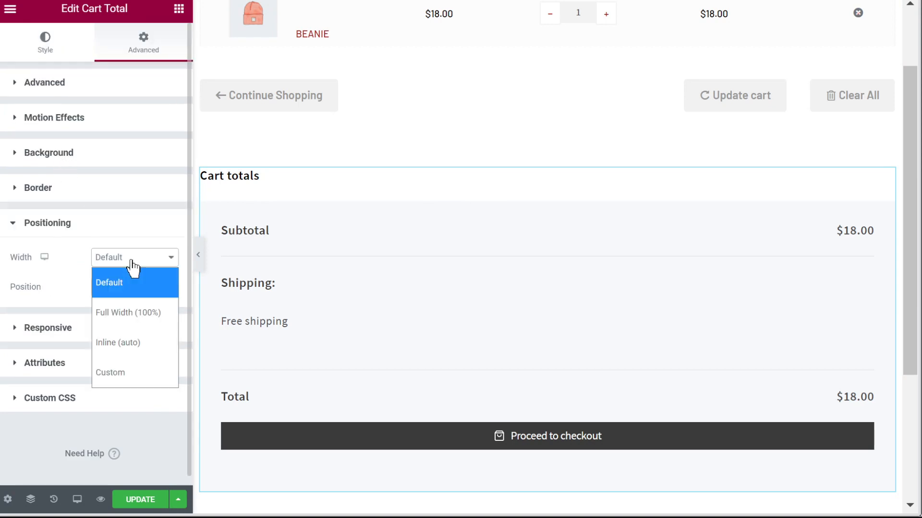
pyautogui.click(129, 344)
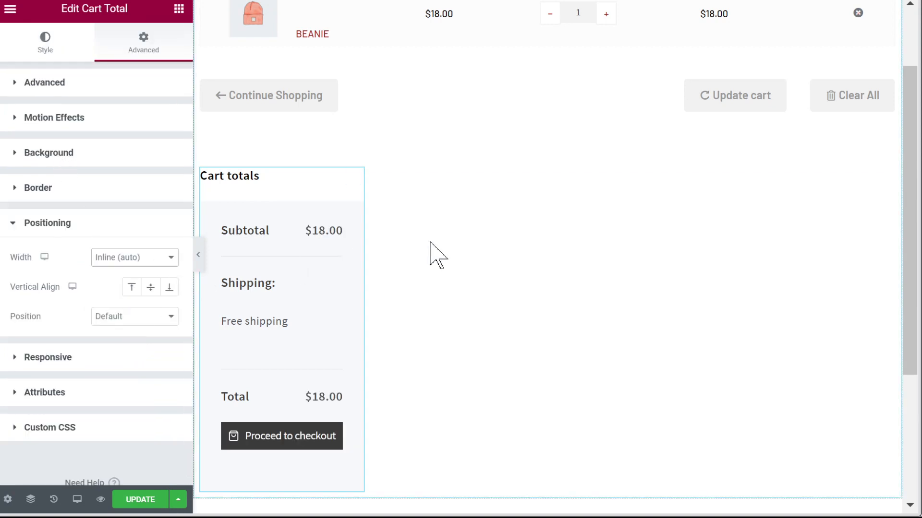
pyautogui.scroll(-2, 222, 294)
# - Give the Cart Total widget a Custom positioning width of 320 px
pyautogui.click(138, 258)
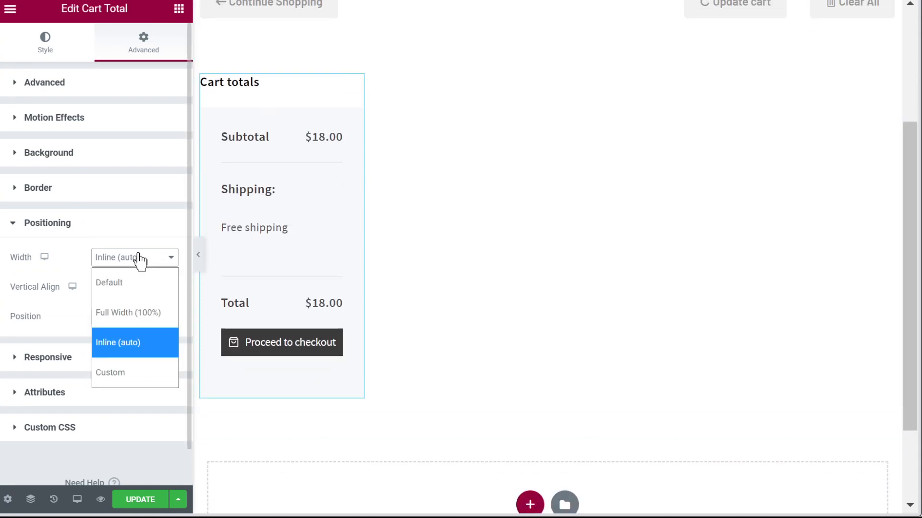
pyautogui.click(138, 373)
pyautogui.click(151, 301)
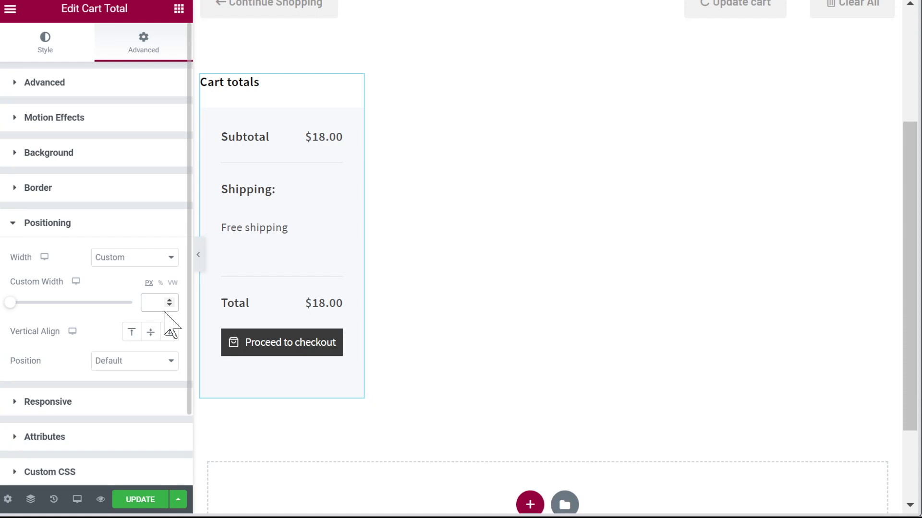
pyautogui.write('320')
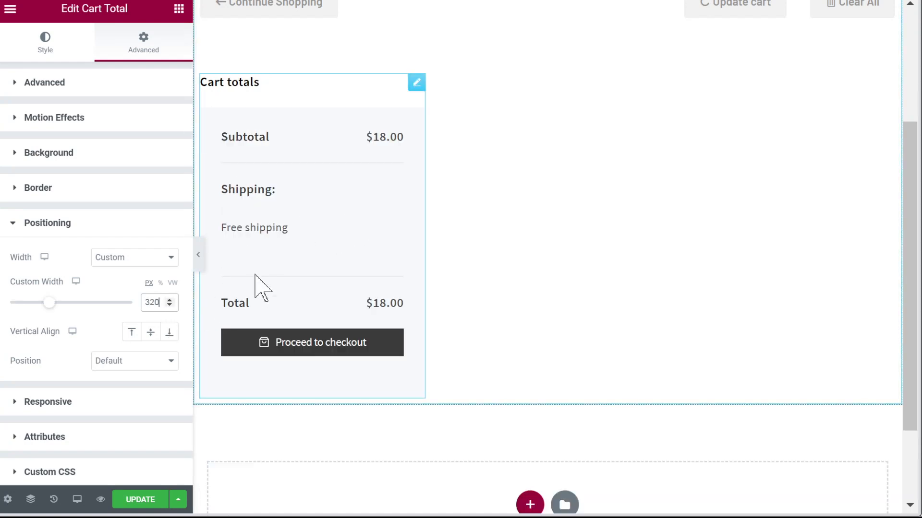
# - Set the horizontal alignment of the column holding the cart widgets to End
pyautogui.scroll(4, 261, 232)
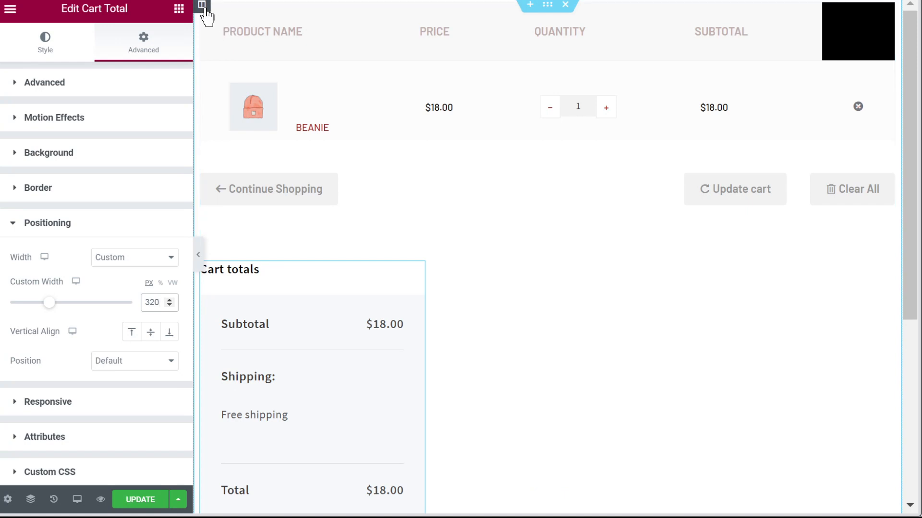
pyautogui.click(202, 6)
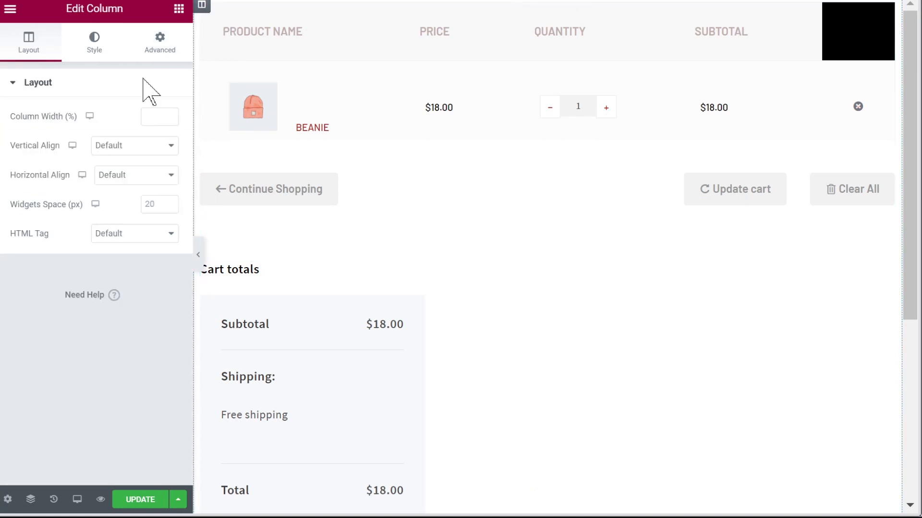
pyautogui.click(153, 175)
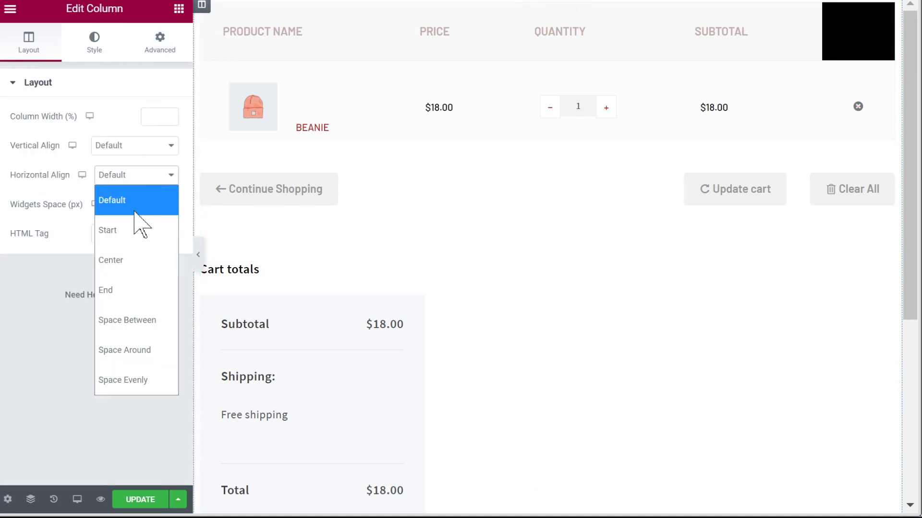
pyautogui.click(129, 297)
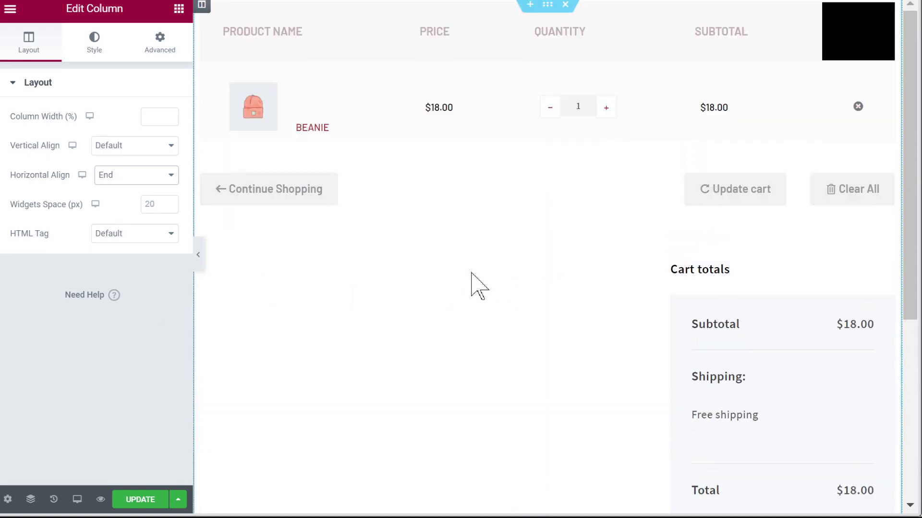
# - Add the ShopEngine Cross Sells widget between the cart table and the cart totals, showing 2 products
pyautogui.click(179, 9)
pyautogui.scroll(-3, 129, 270)
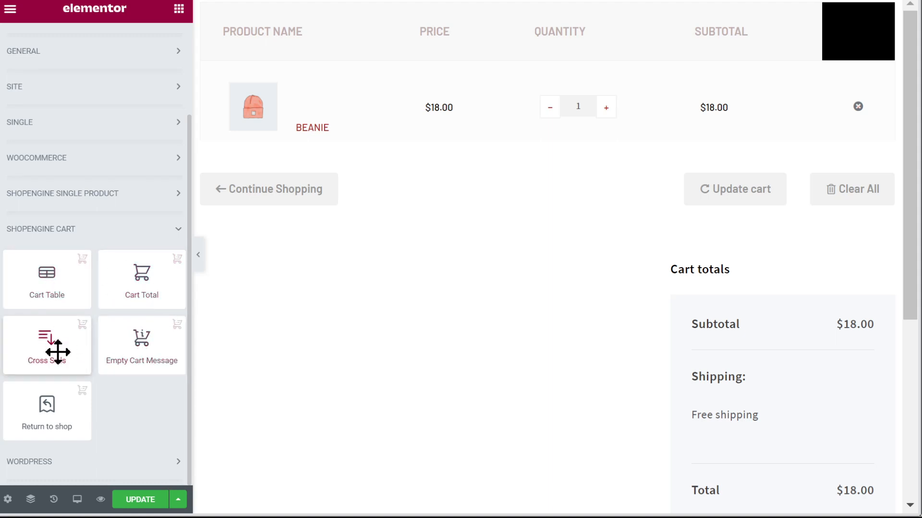
pyautogui.moveTo(37, 353); pyautogui.dragTo(359, 232)
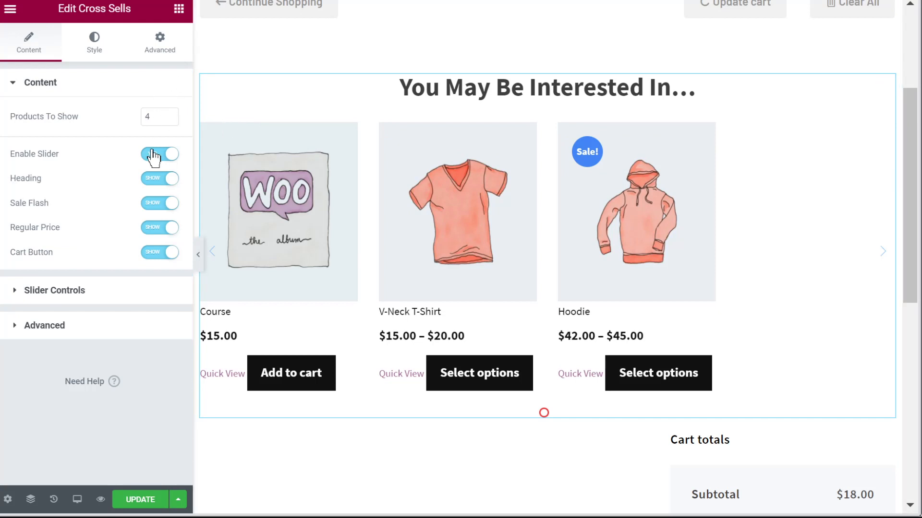
pyautogui.moveTo(159, 116); pyautogui.dragTo(117, 120)
pyautogui.write('2')
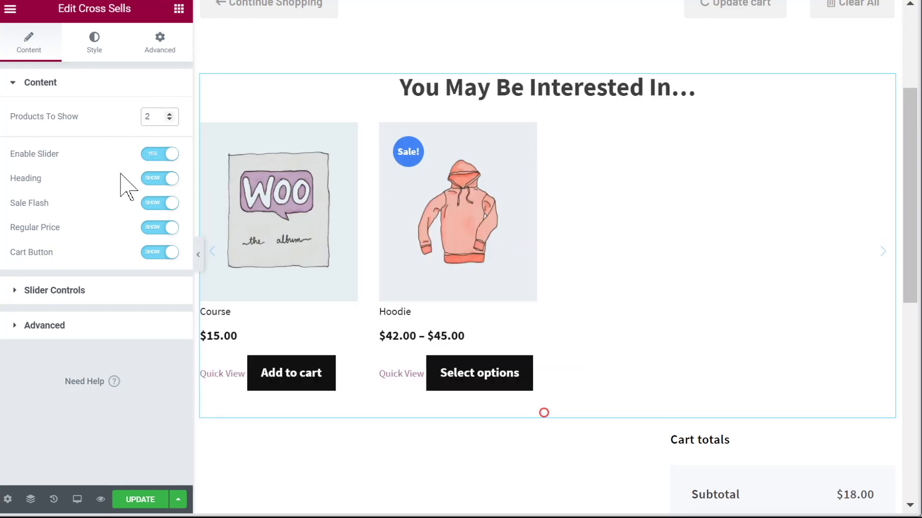
# - Give the Cross Sells widget a Custom positioning width of 700 px
pyautogui.click(158, 60)
pyautogui.scroll(-4, 89, 343)
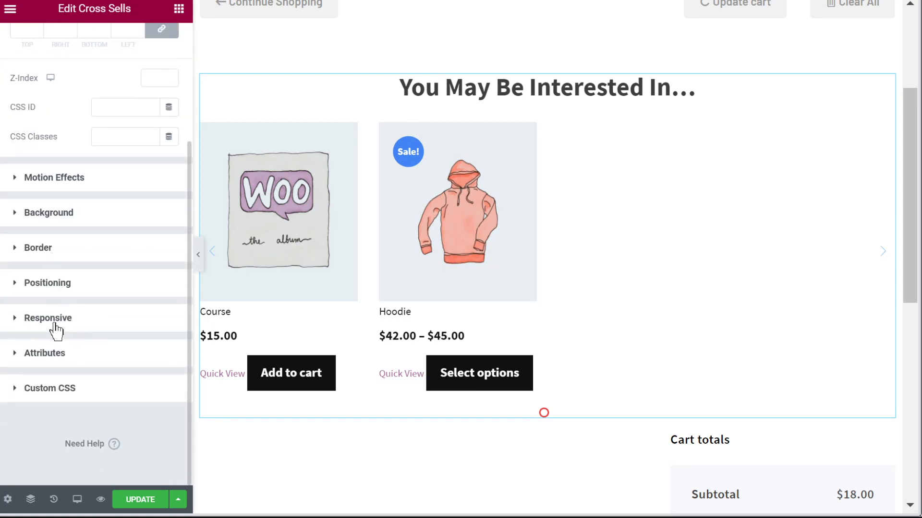
pyautogui.click(48, 283)
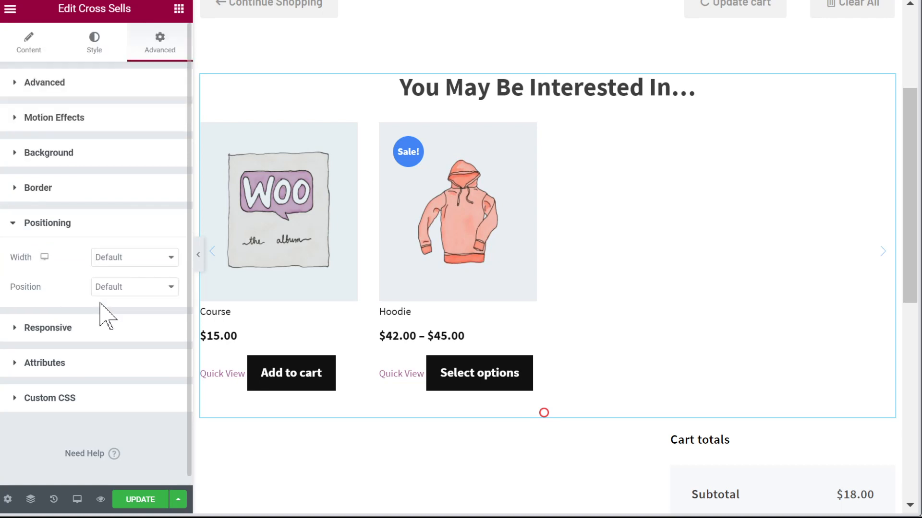
pyautogui.click(129, 259)
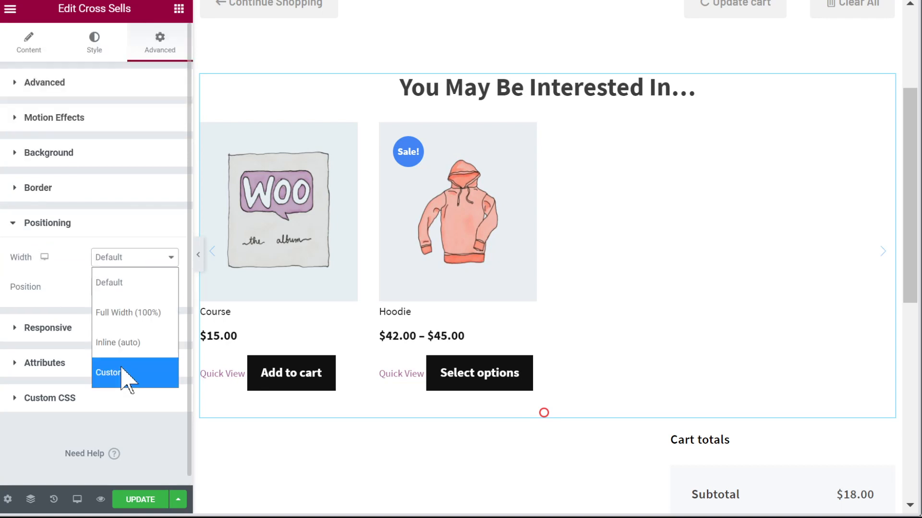
pyautogui.click(136, 379)
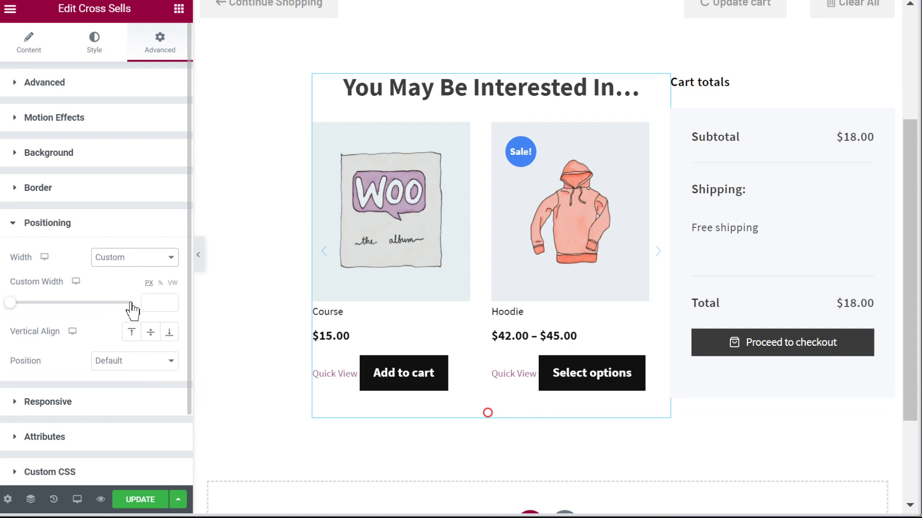
pyautogui.click(154, 303)
pyautogui.write('7')
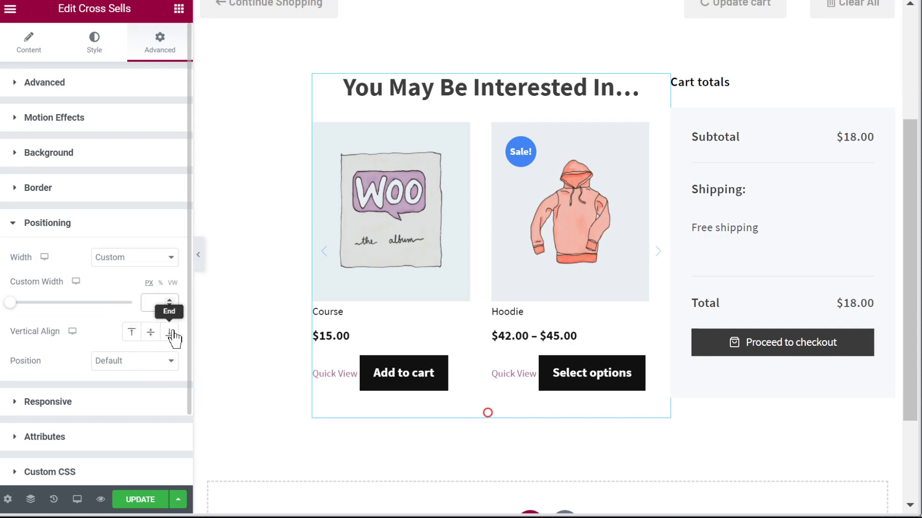
pyautogui.write('00')
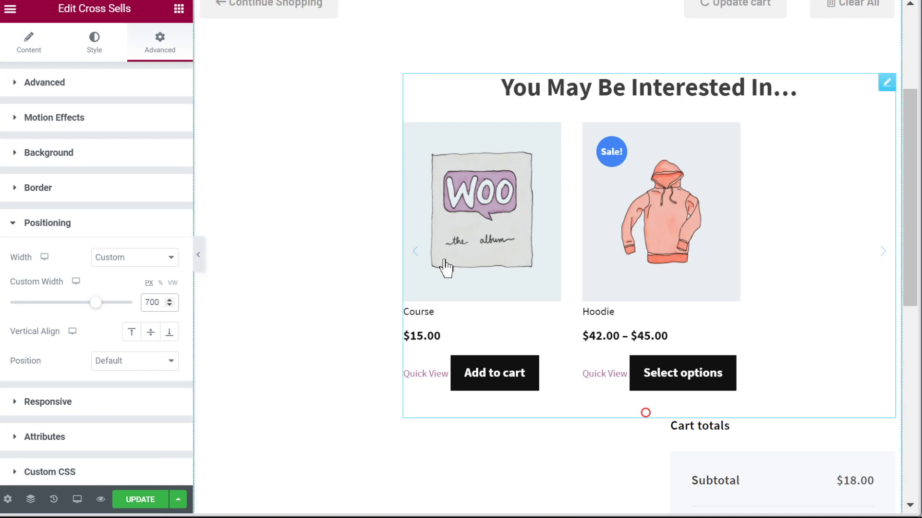
# - Set the horizontal alignment of the column holding the cart widgets to Space Between and check the layout at a smaller zoom
pyautogui.scroll(4, 384, 269)
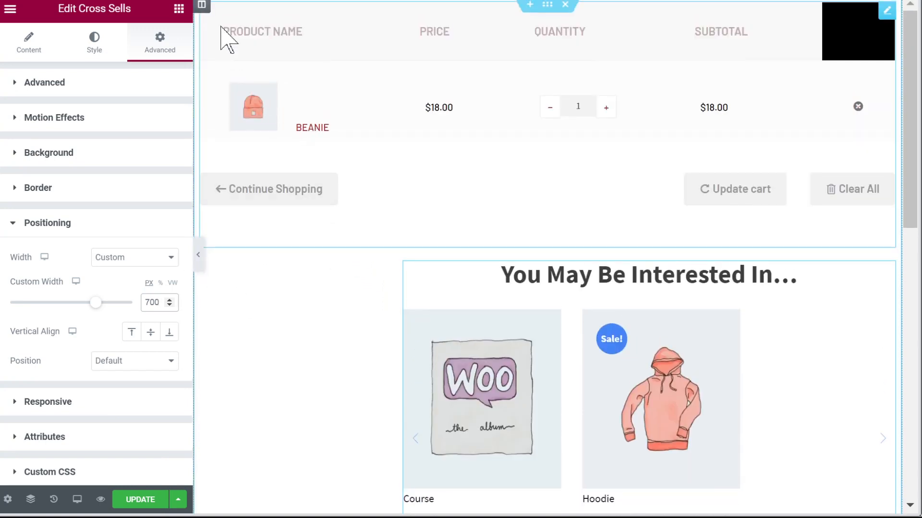
pyautogui.click(204, 5)
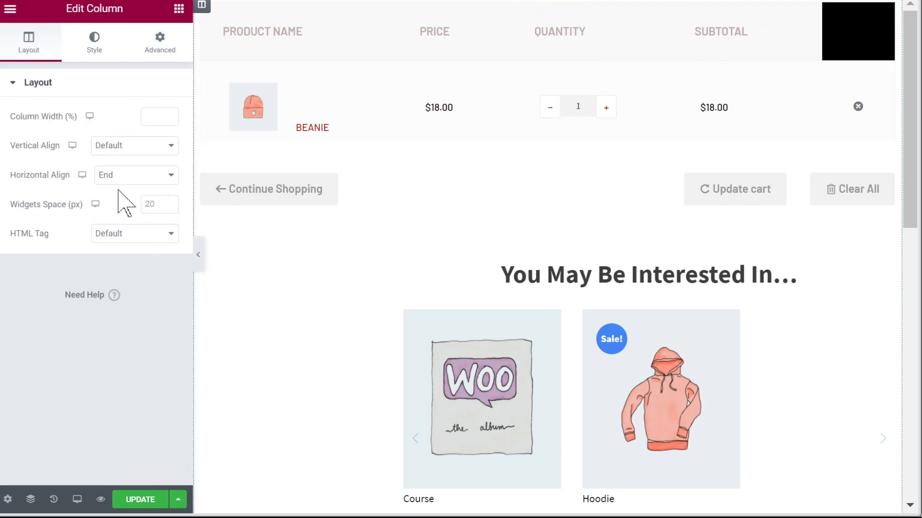
pyautogui.click(134, 178)
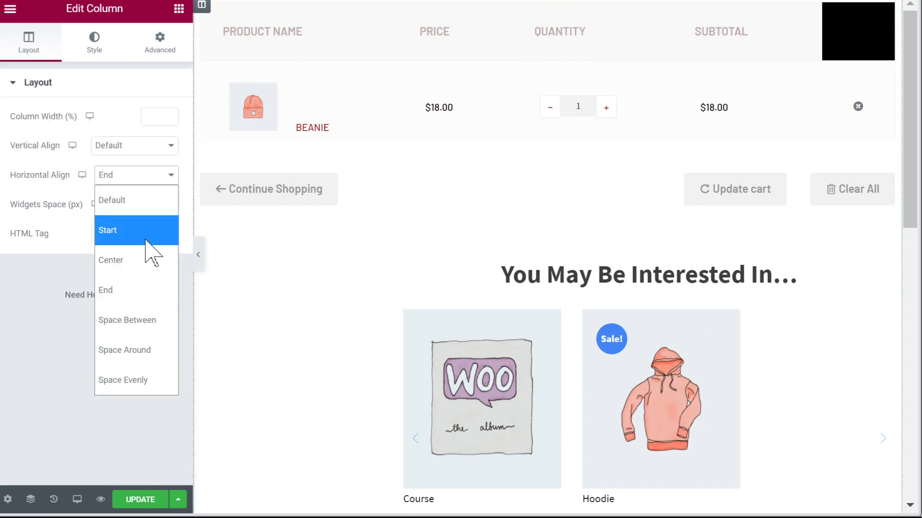
pyautogui.click(149, 326)
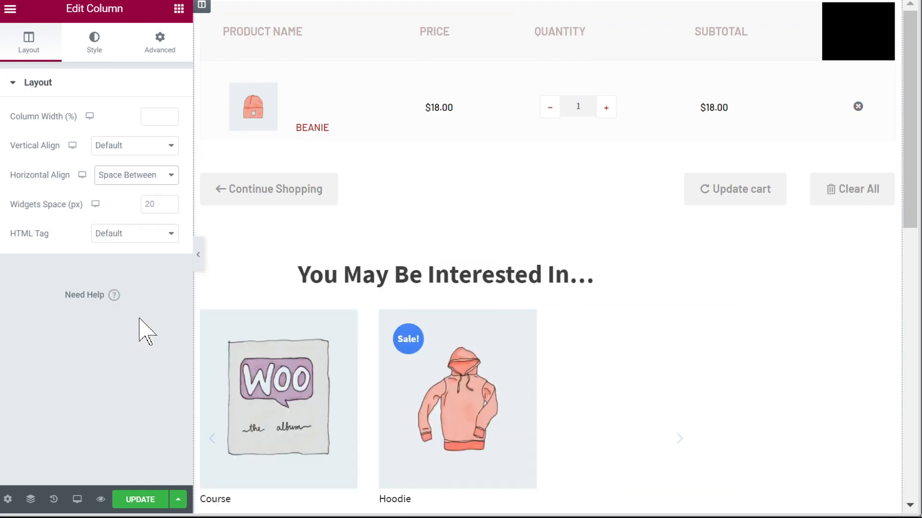
pyautogui.scroll(-4, 344, 290)
pyautogui.hotkey('ctrl', '-')
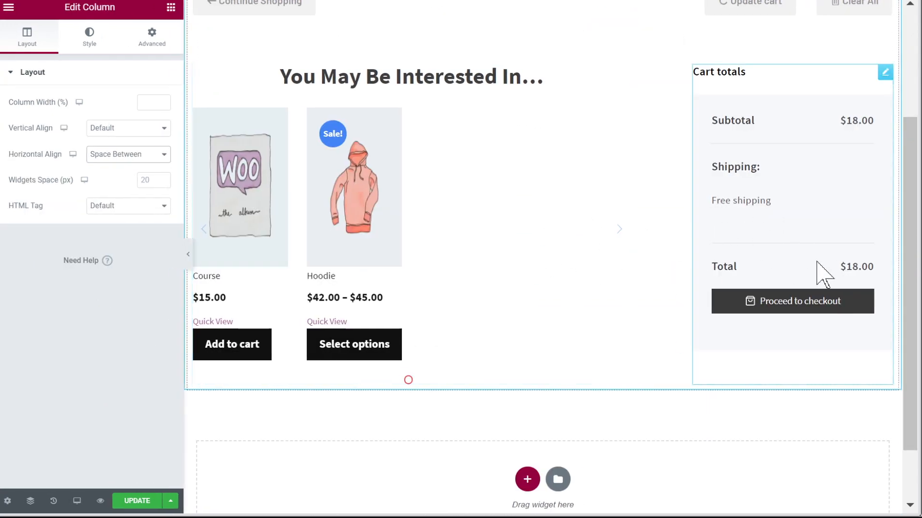
pyautogui.scroll(2, 679, 292)
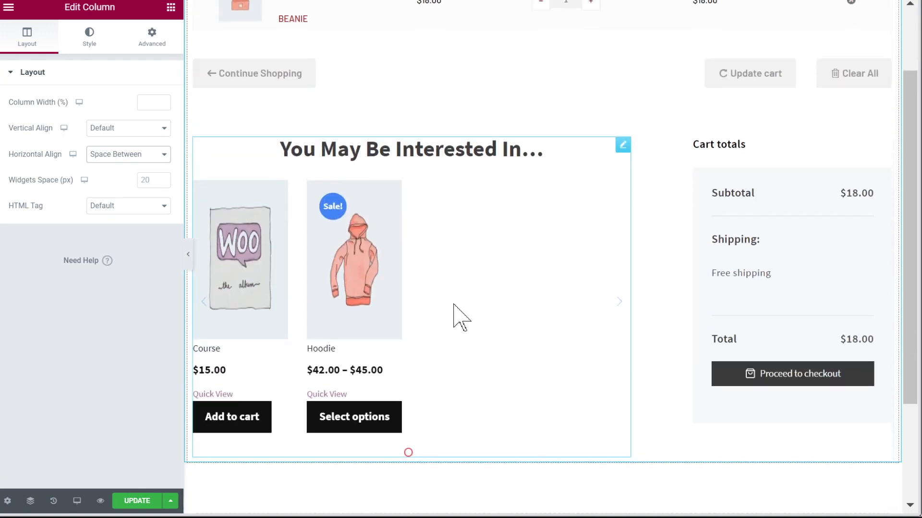
# - Turn off the slider in the Cross Sells widget's content settings and check the product layout
pyautogui.click(622, 145)
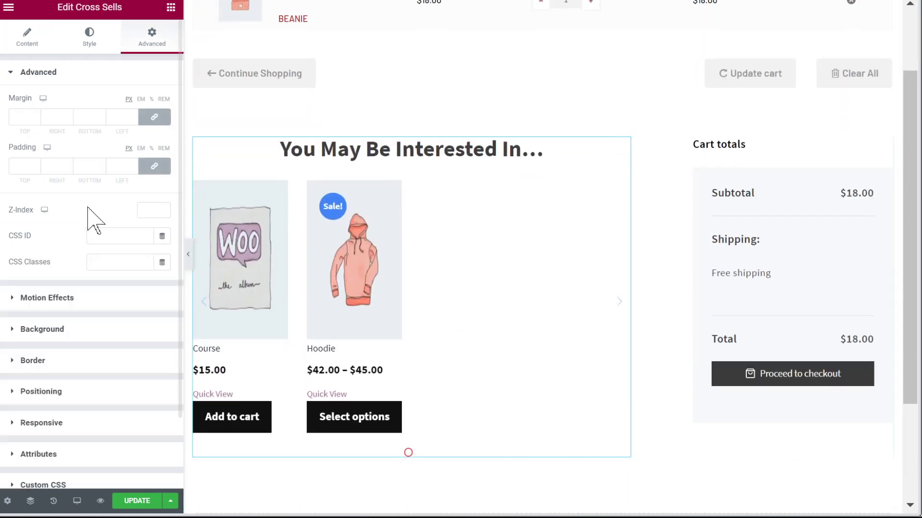
pyautogui.click(35, 42)
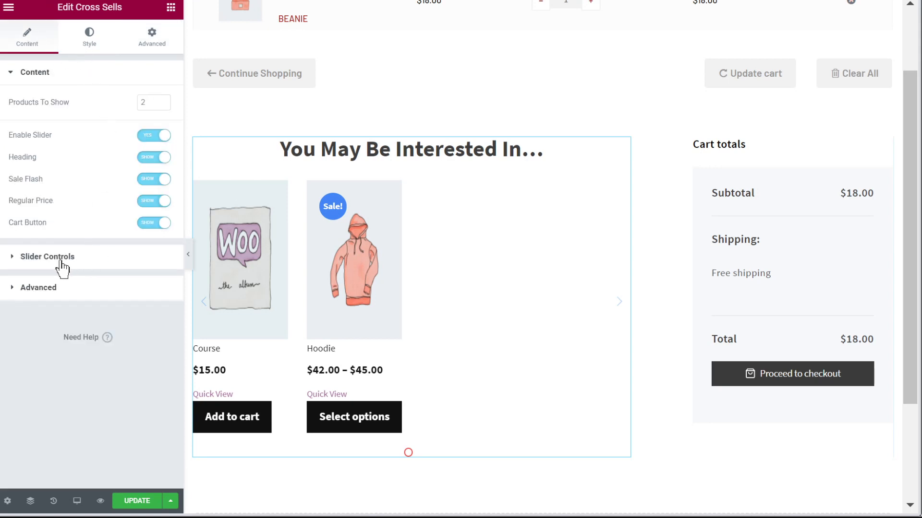
pyautogui.click(161, 136)
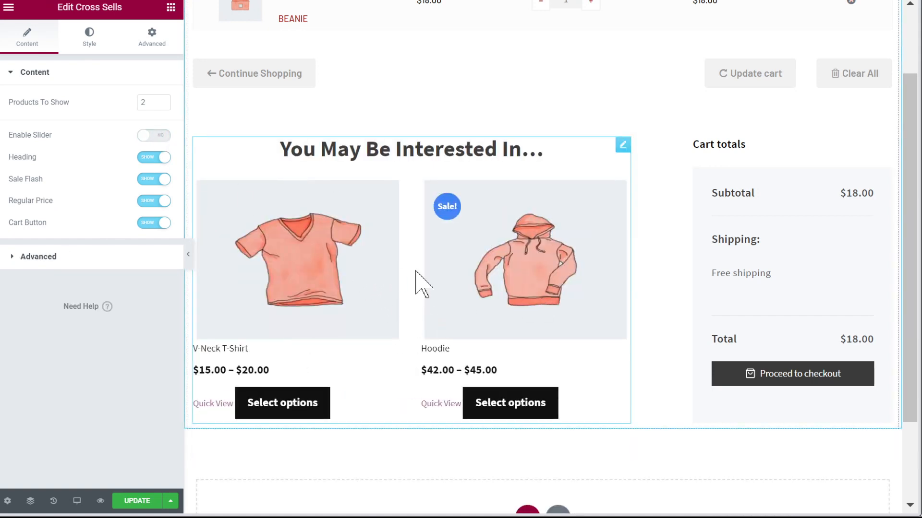
pyautogui.scroll(-2, 405, 300)
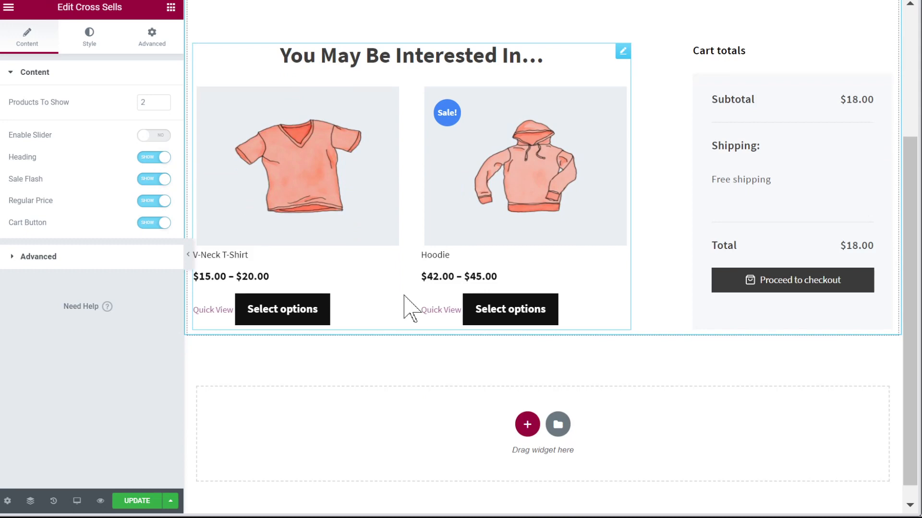
pyautogui.scroll(2, 405, 300)
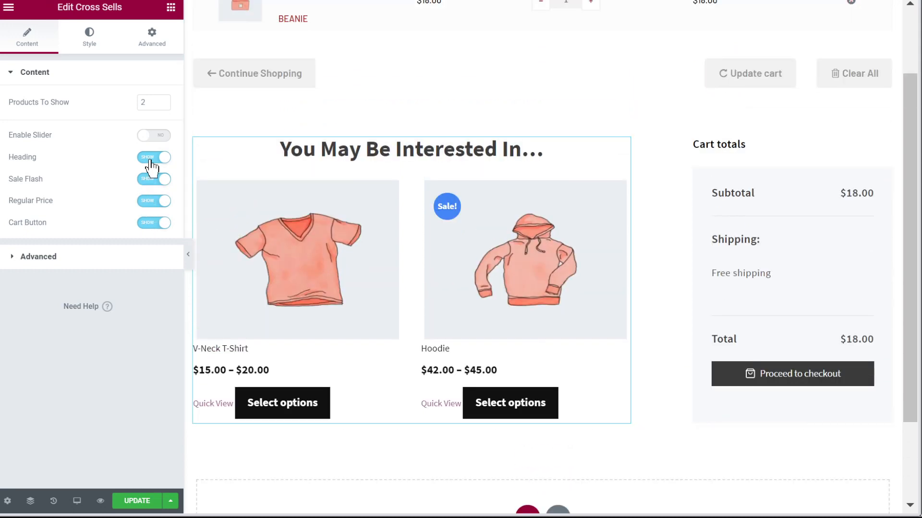
# - Style the Cross Sells section heading with a muted greyish pink color and a font size of 44
pyautogui.click(100, 46)
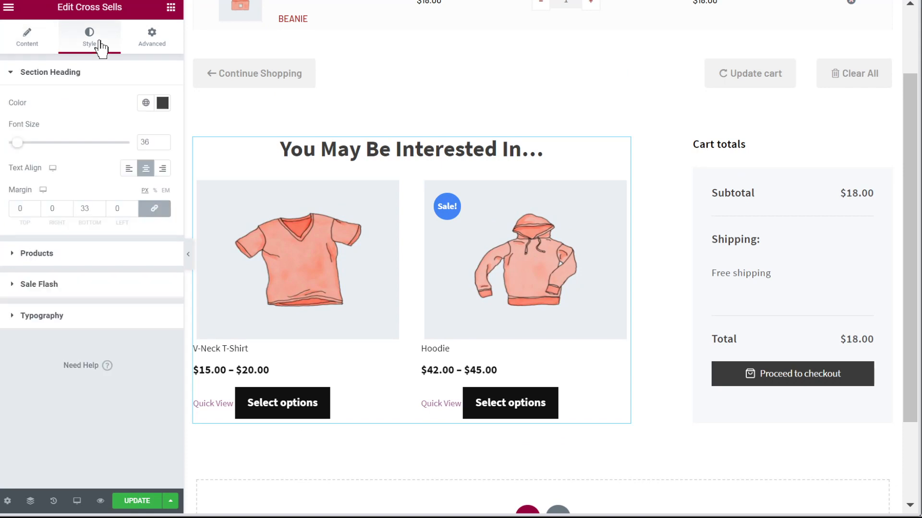
pyautogui.click(163, 102)
pyautogui.click(31, 178)
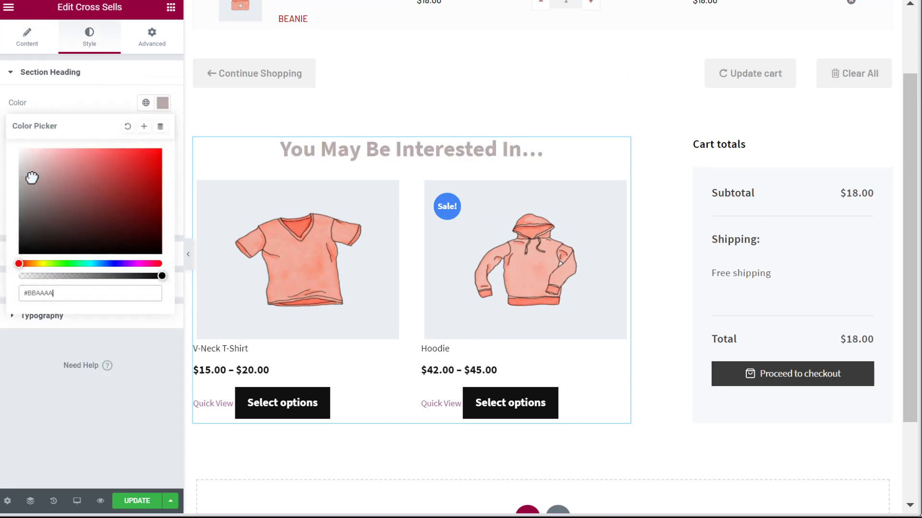
pyautogui.click(71, 114)
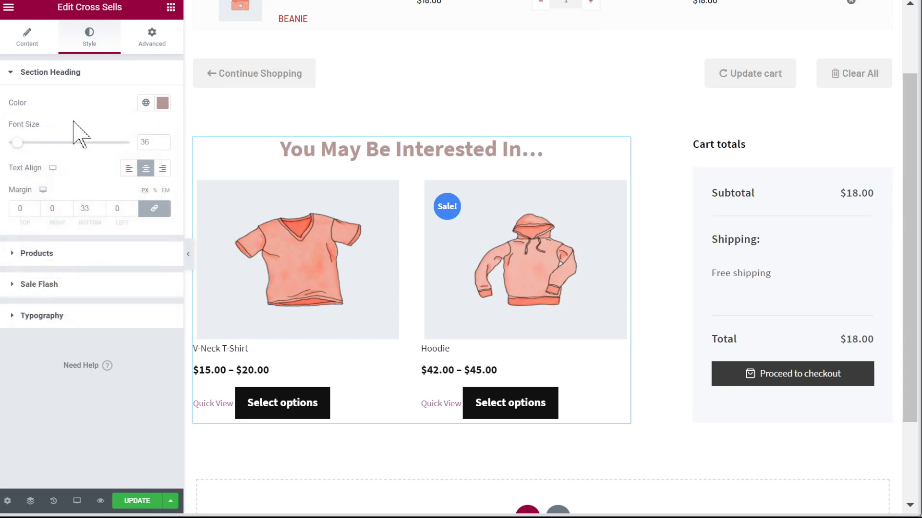
pyautogui.doubleClick(150, 142)
pyautogui.write('44')
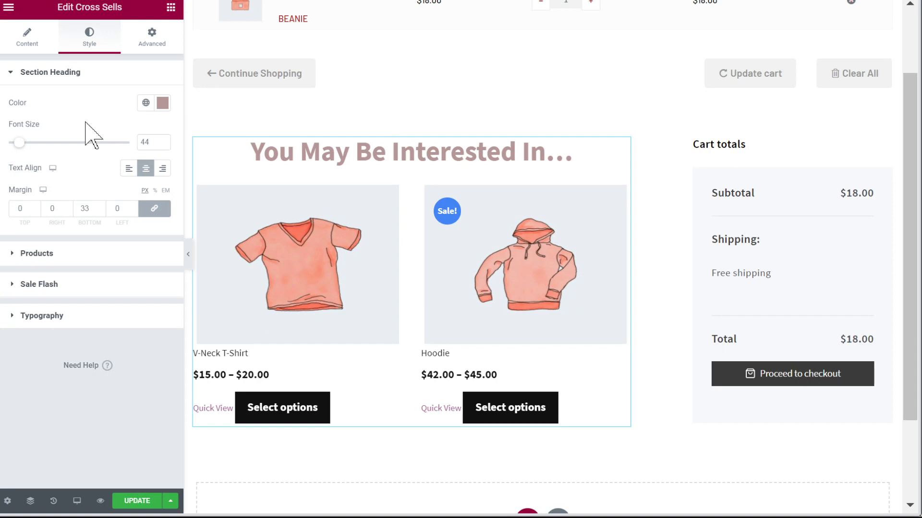
# - Set the regular price color in the Cross Sells product styles to white (#FFFFFF)
pyautogui.click(85, 257)
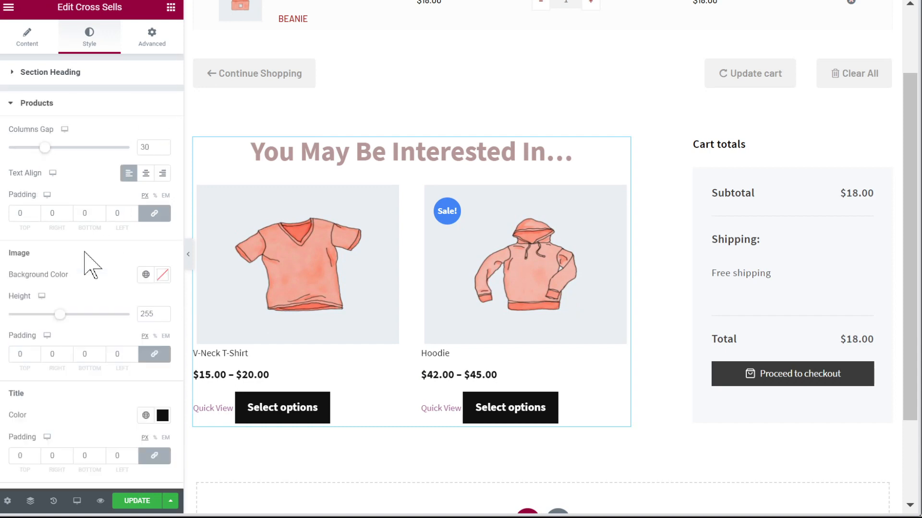
pyautogui.scroll(-3, 96, 185)
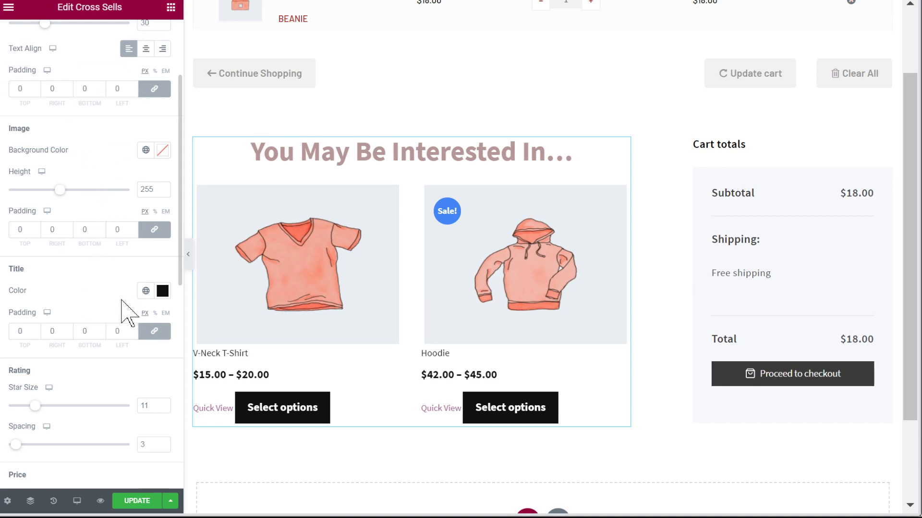
pyautogui.scroll(-3, 130, 310)
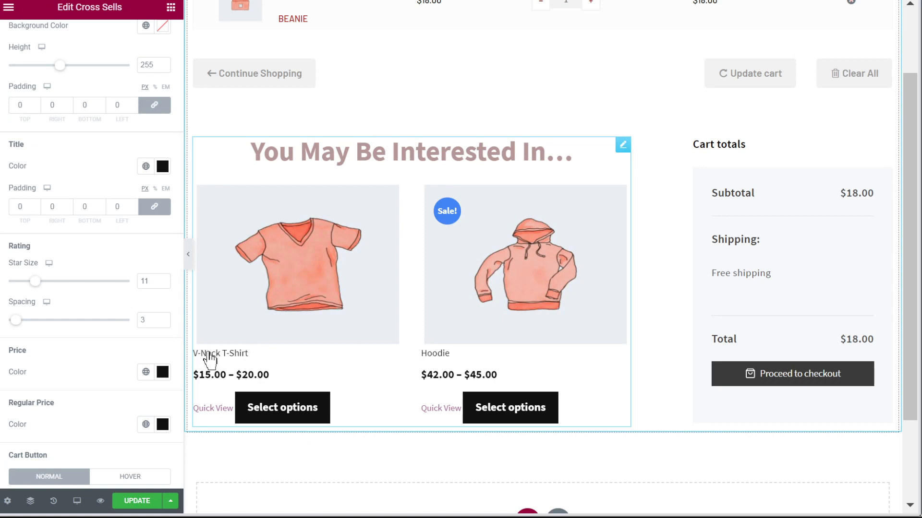
pyautogui.scroll(-3, 108, 360)
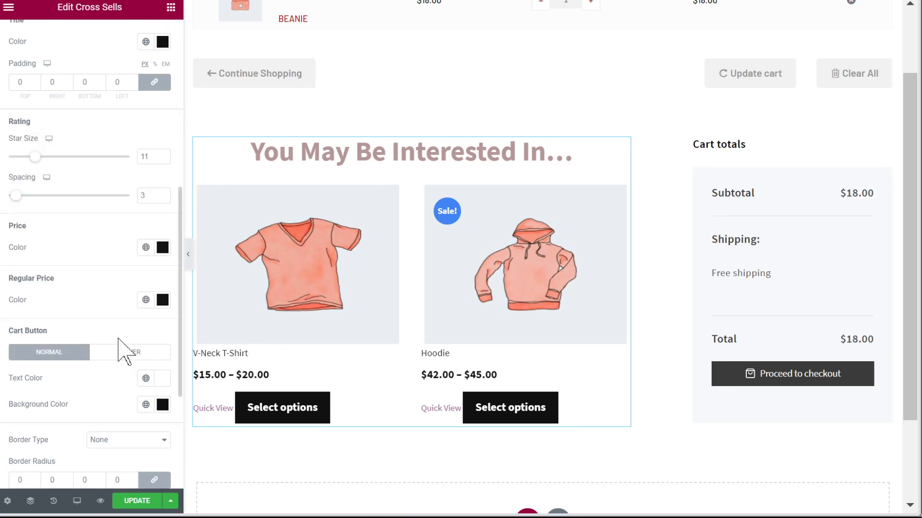
pyautogui.click(163, 299)
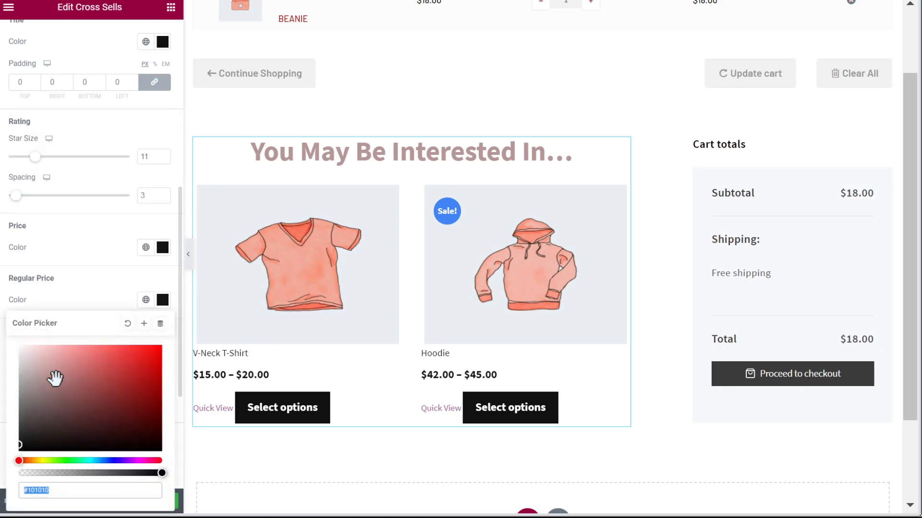
pyautogui.moveTo(35, 386); pyautogui.dragTo(8, 340)
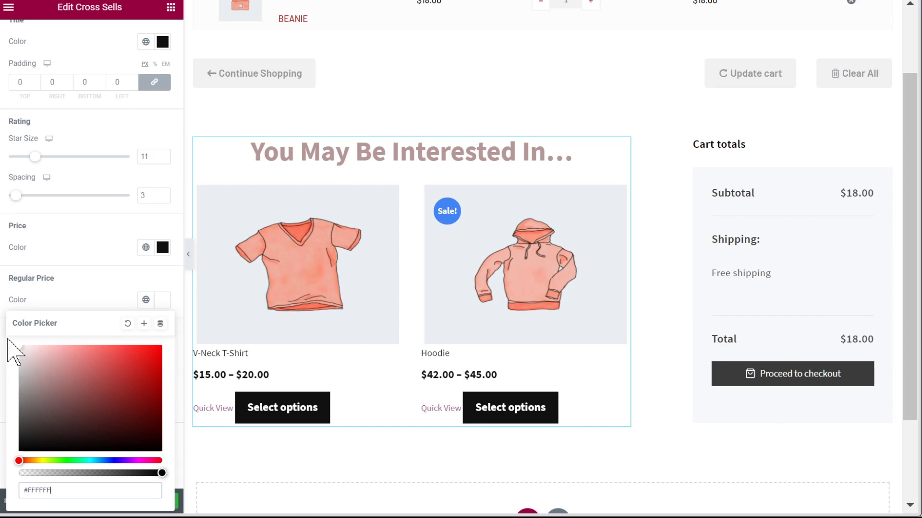
pyautogui.click(99, 271)
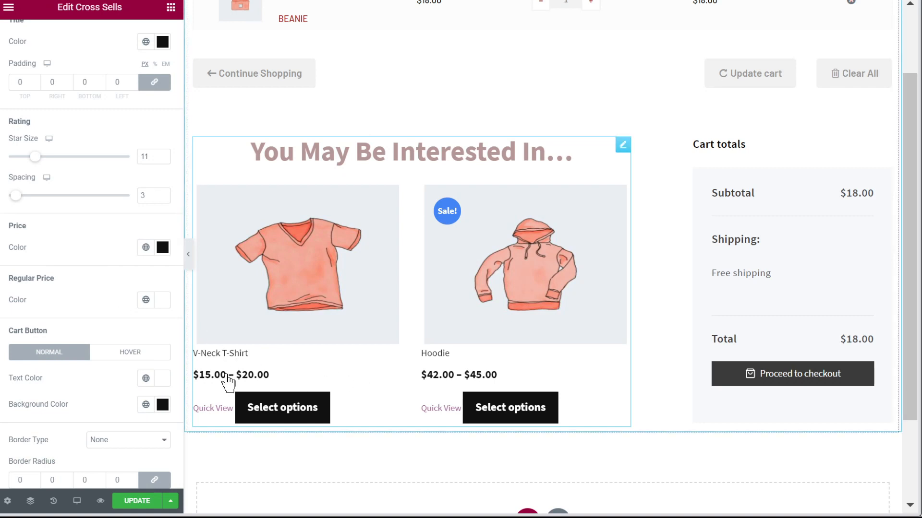
# - Change the price color of the Cross Sells products to a light warm grey
pyautogui.click(162, 247)
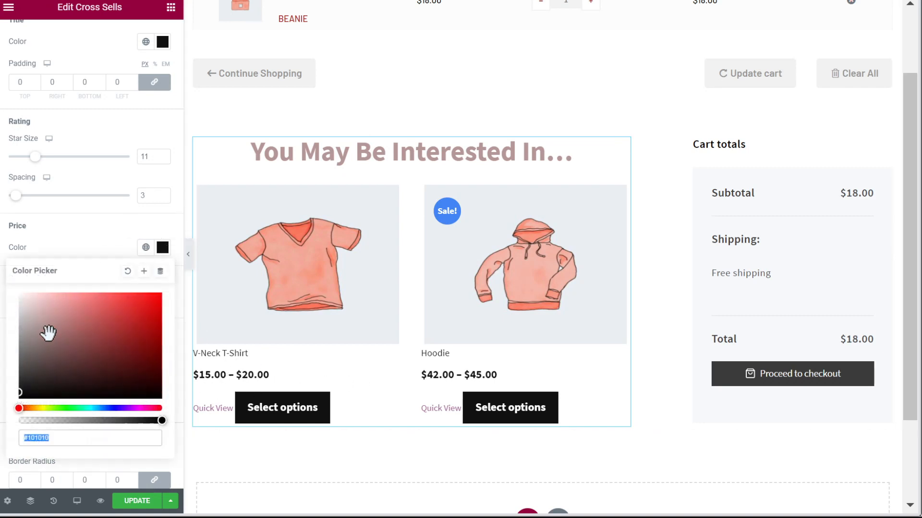
pyautogui.click(23, 326)
pyautogui.click(72, 238)
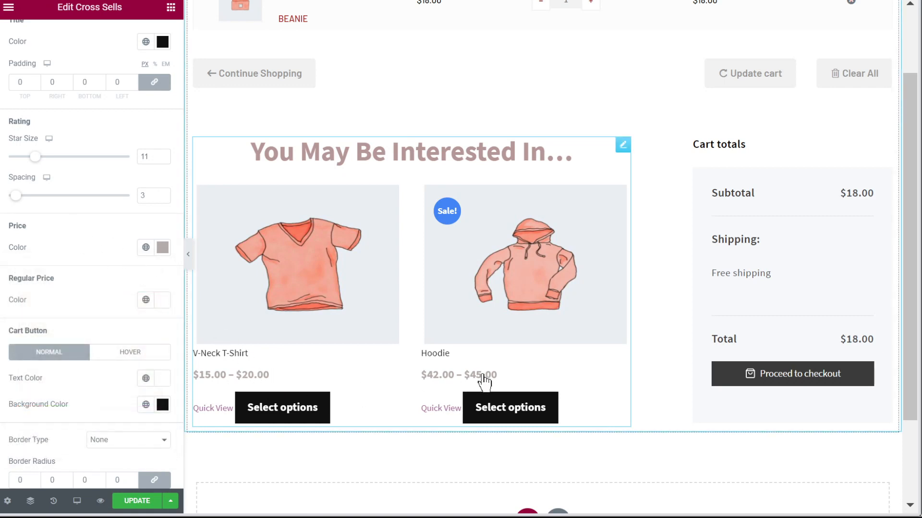
# - Set the Sale Flash background color of the Cross Sells widget to black (#000000)
pyautogui.scroll(-4, 110, 278)
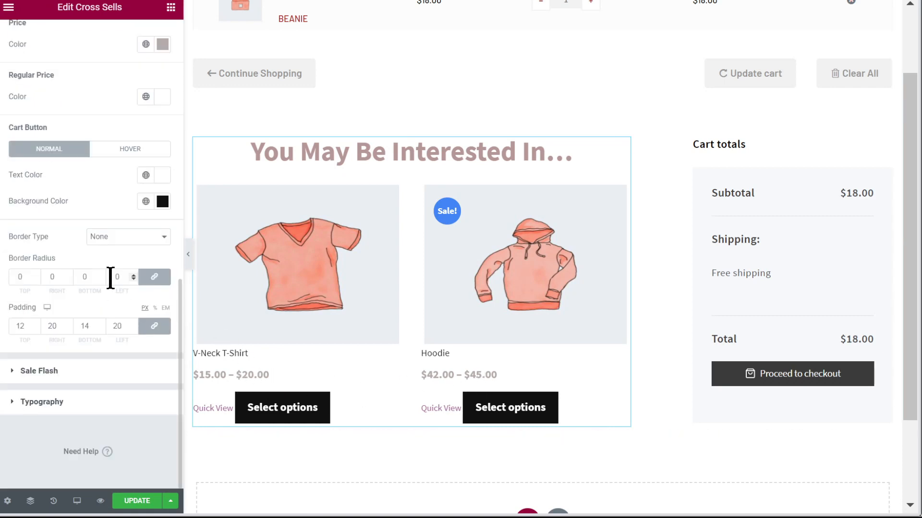
pyautogui.click(76, 382)
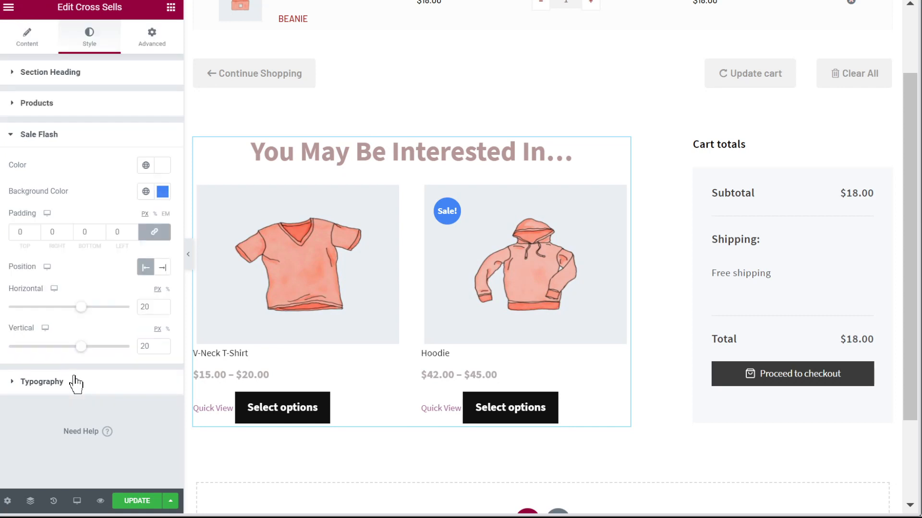
pyautogui.click(163, 192)
pyautogui.moveTo(88, 330); pyautogui.dragTo(10, 366)
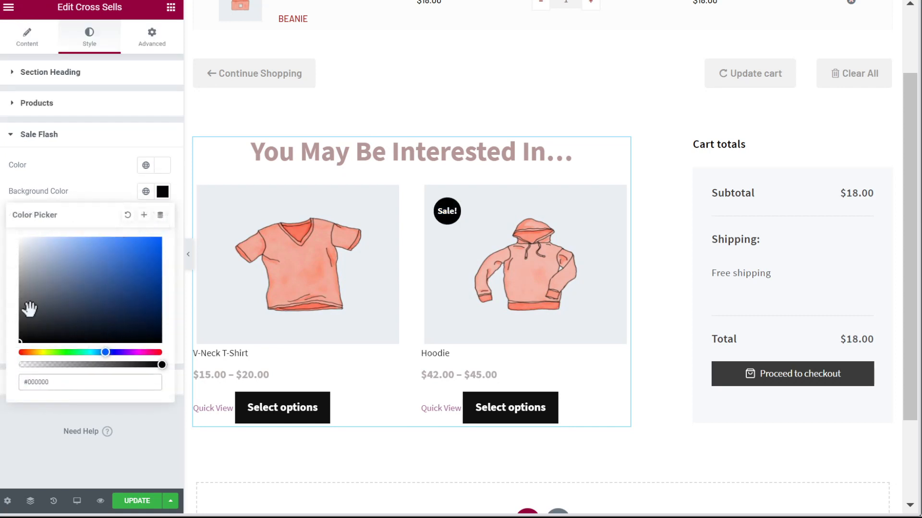
pyautogui.click(99, 141)
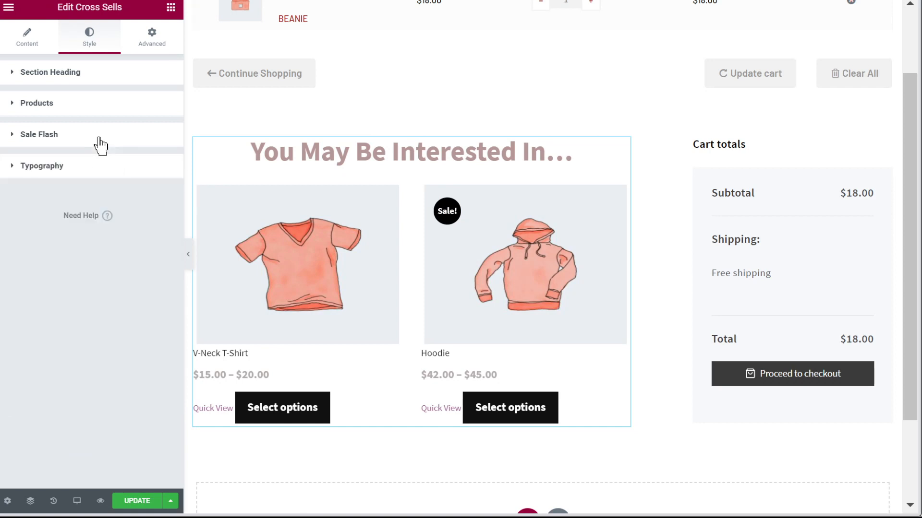
# - Set the Cross Sells primary typography to Kaushan Script with a font size of 21
pyautogui.click(90, 171)
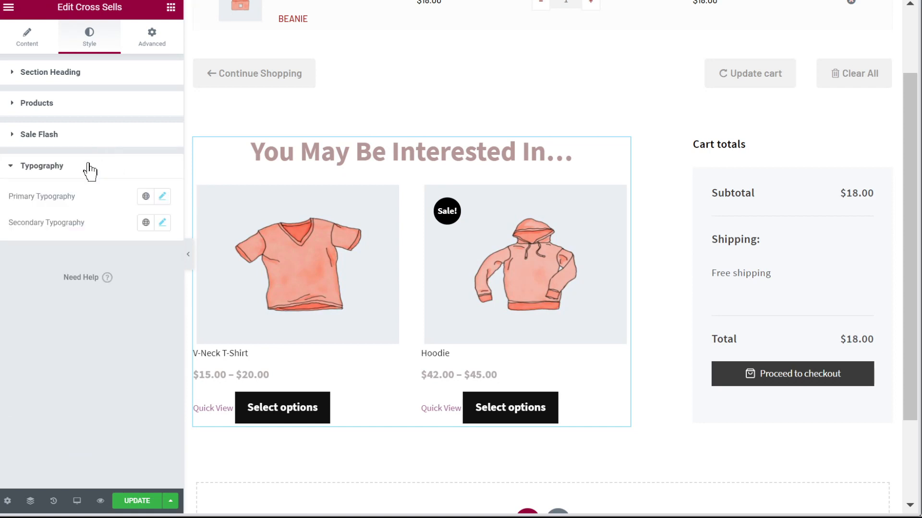
pyautogui.click(162, 197)
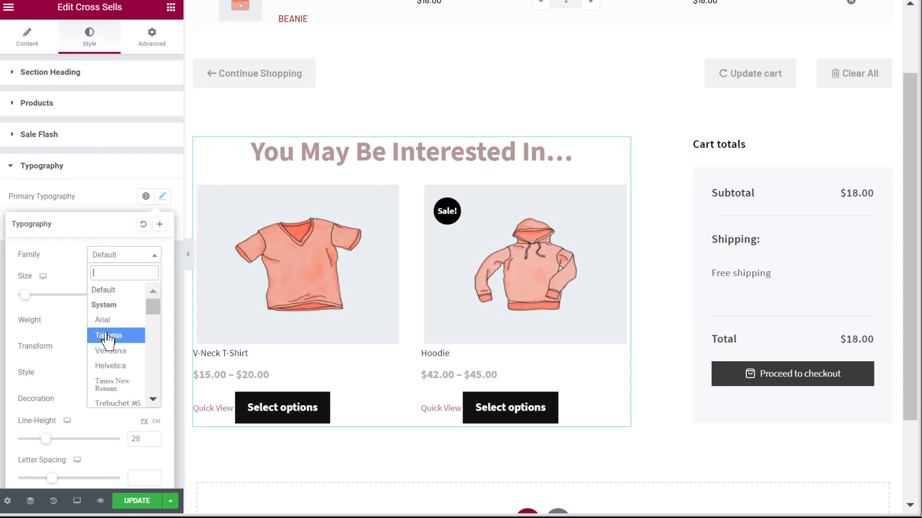
pyautogui.write('kaush')
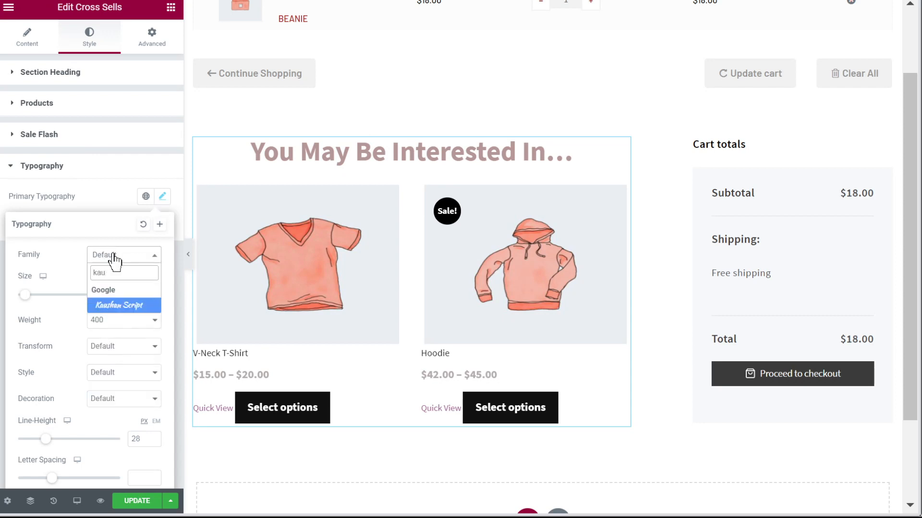
pyautogui.click(127, 303)
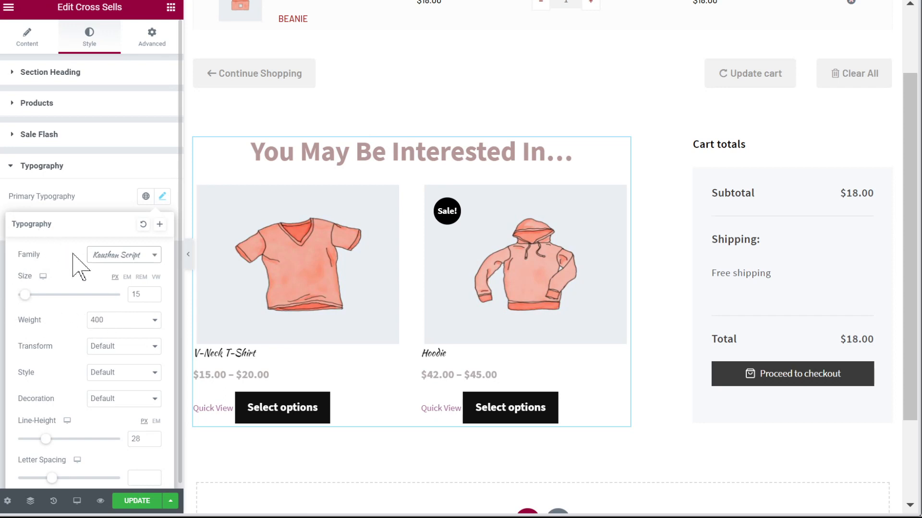
pyautogui.doubleClick(142, 293)
pyautogui.write('21')
pyautogui.click(87, 178)
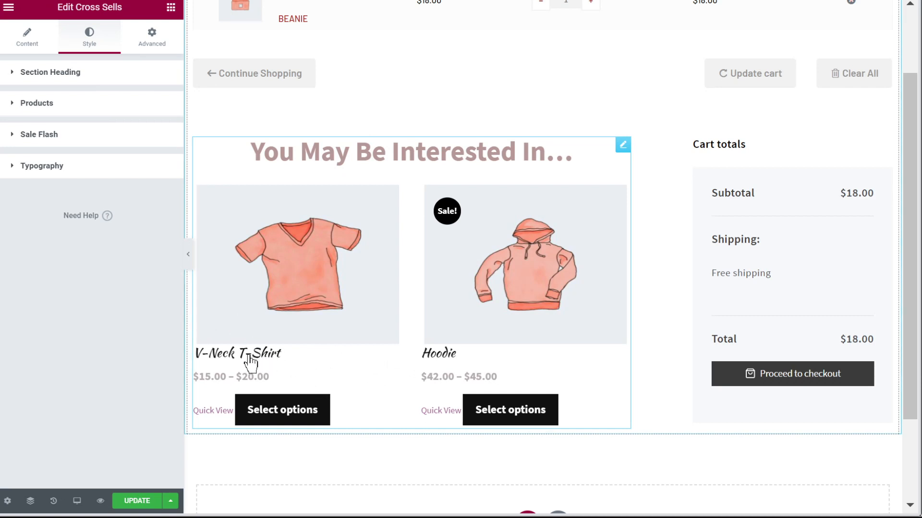
# - Set the Cross Sells secondary typography to the Kaushan Script family with a font size of 21
pyautogui.click(50, 171)
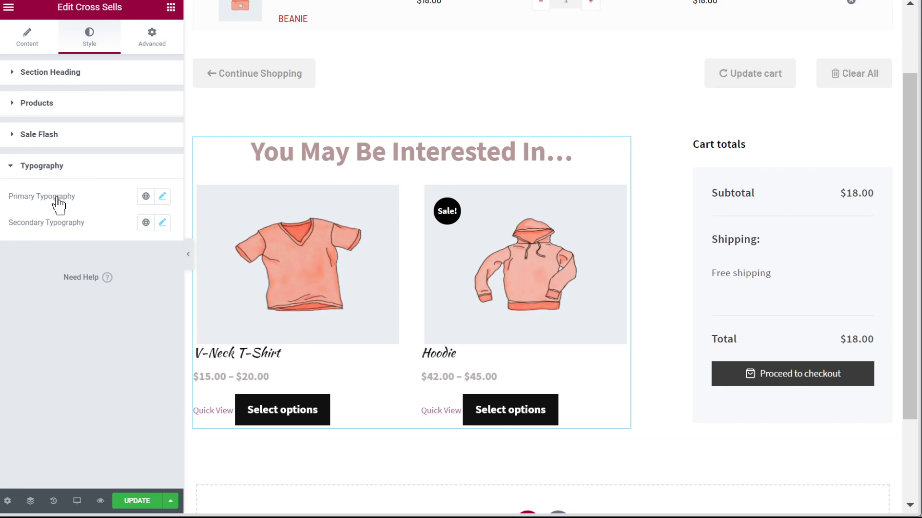
pyautogui.click(162, 224)
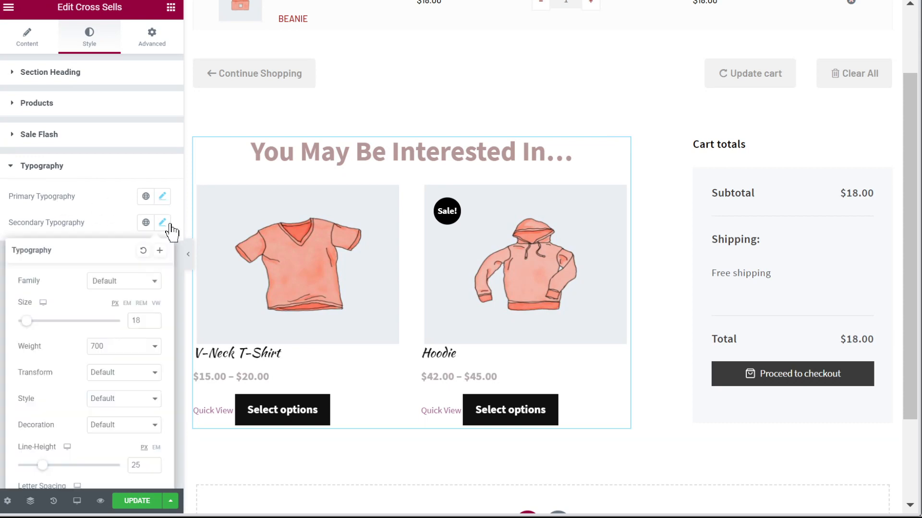
pyautogui.click(109, 287)
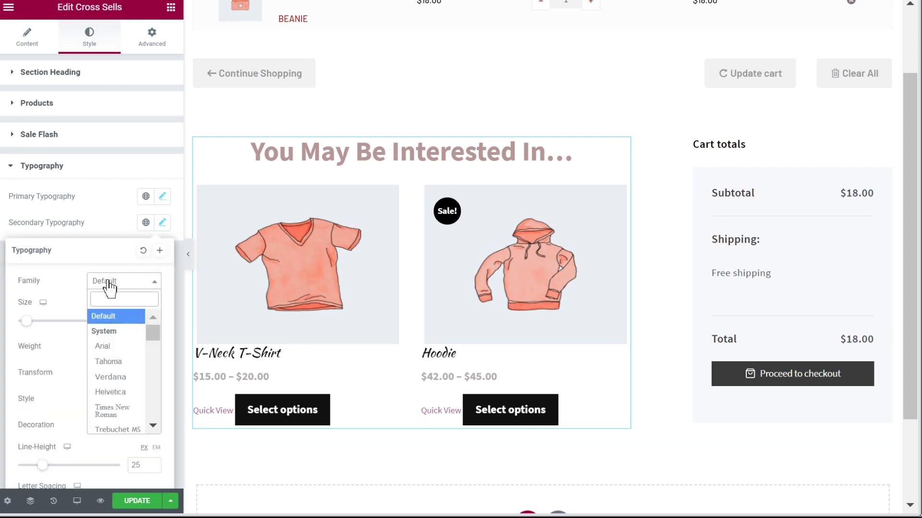
pyautogui.write('kau')
pyautogui.press('Return')
pyautogui.doubleClick(141, 320)
pyautogui.write('21')
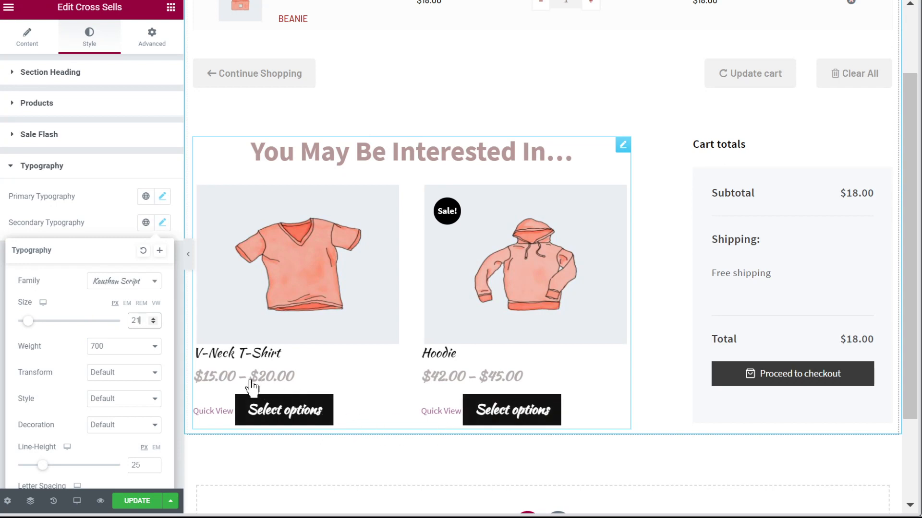
pyautogui.click(359, 153)
# - Review the Cross Sells section heading settings and the whole cart layout in the editor
pyautogui.click(78, 82)
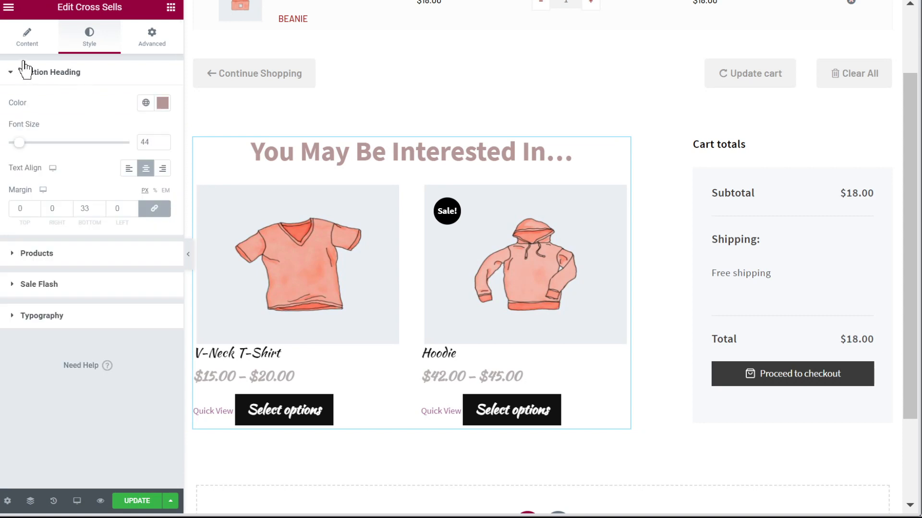
pyautogui.scroll(2, 377, 268)
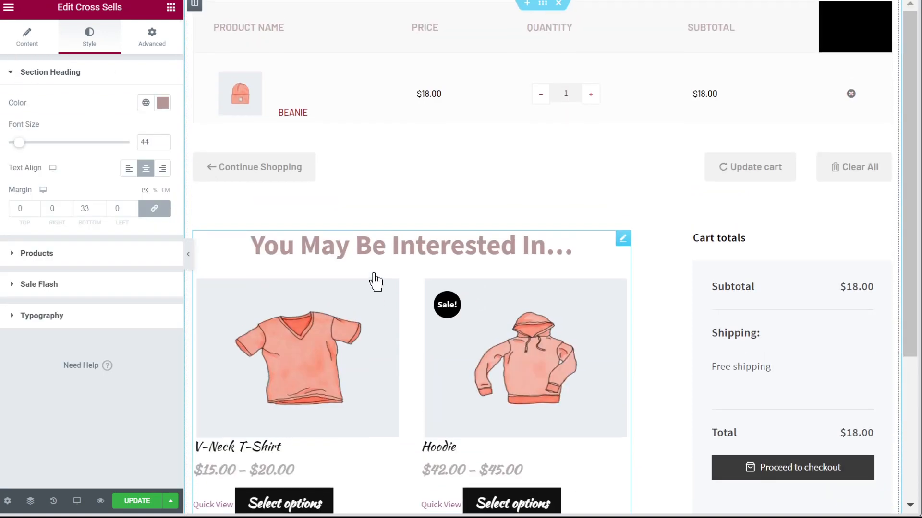
pyautogui.scroll(-4, 389, 259)
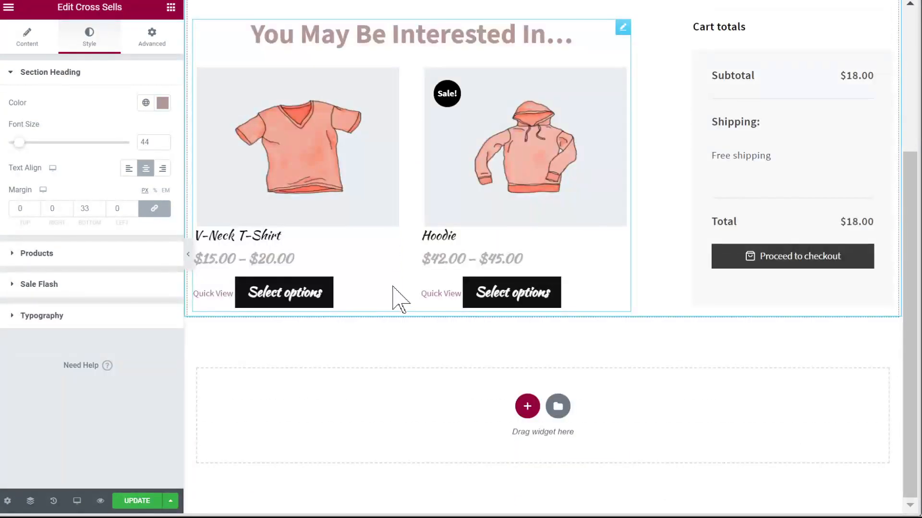
pyautogui.scroll(4, 400, 307)
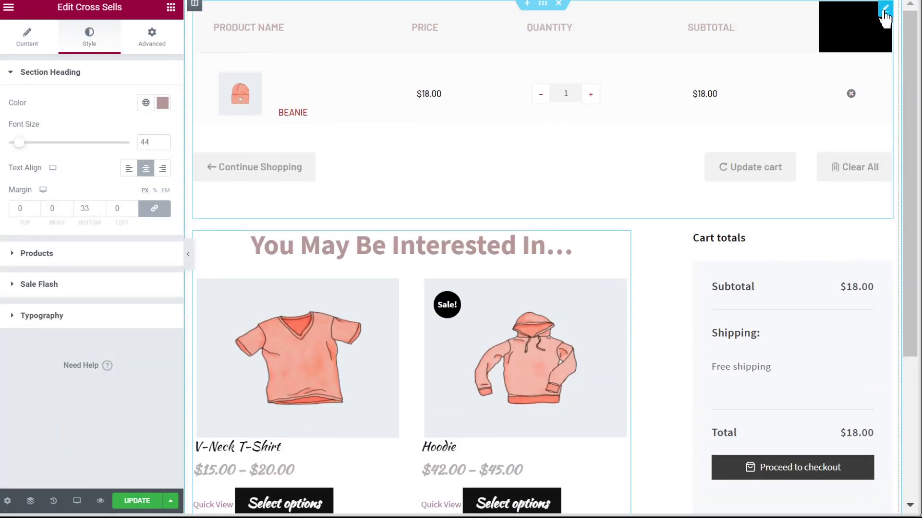
# - Select the Cart Table widget, preview the cart layout at full width and update the cart template
pyautogui.click(884, 9)
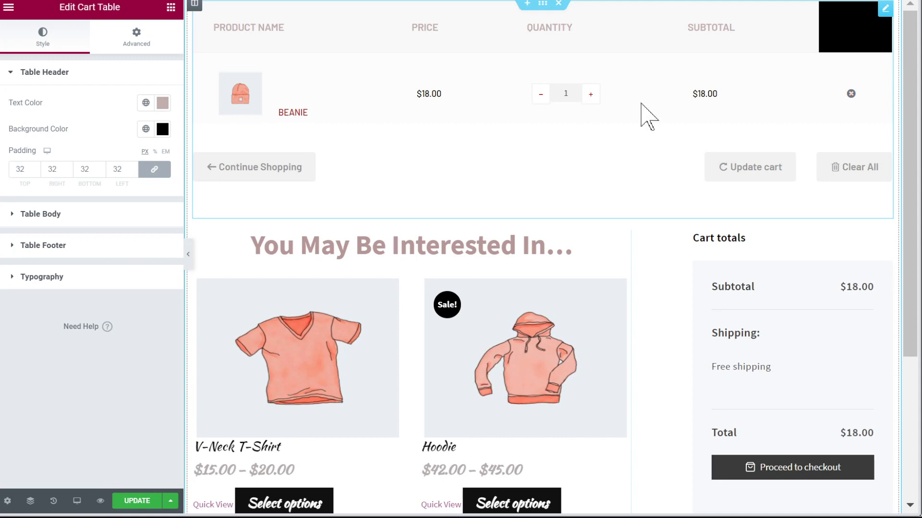
pyautogui.click(188, 254)
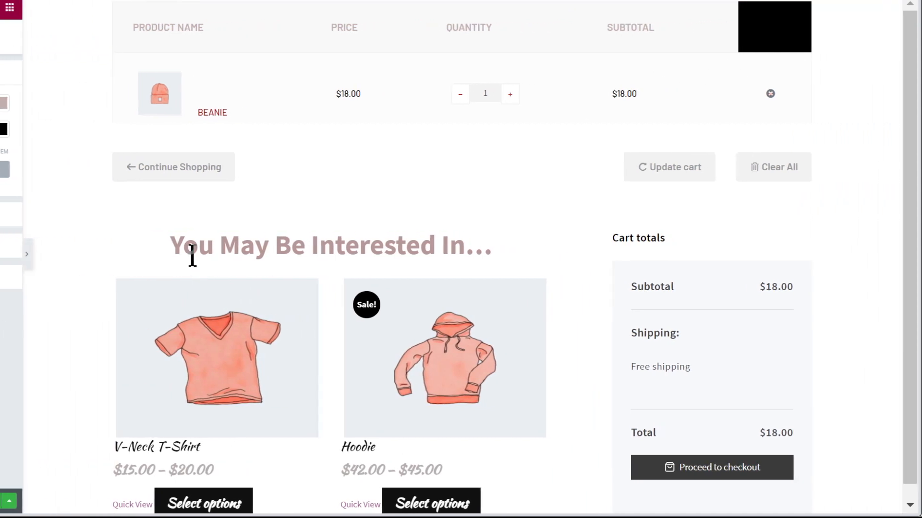
pyautogui.click(3, 254)
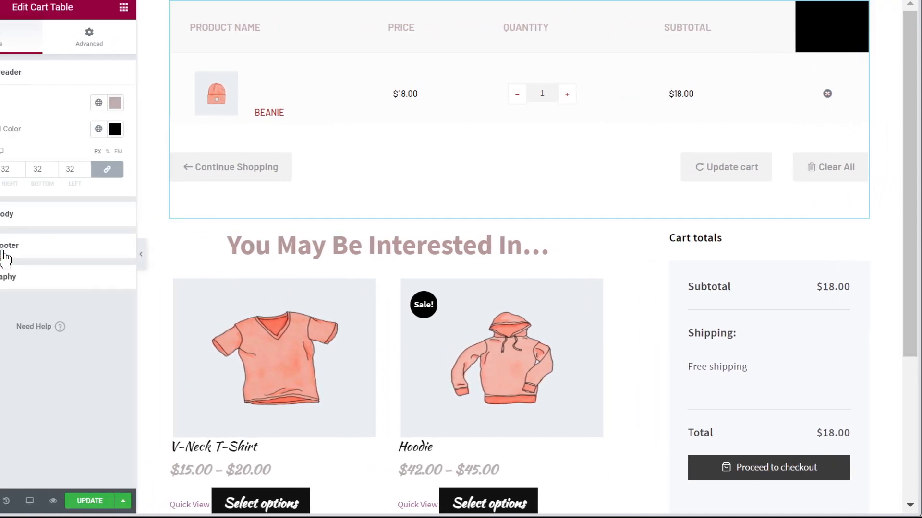
pyautogui.click(124, 504)
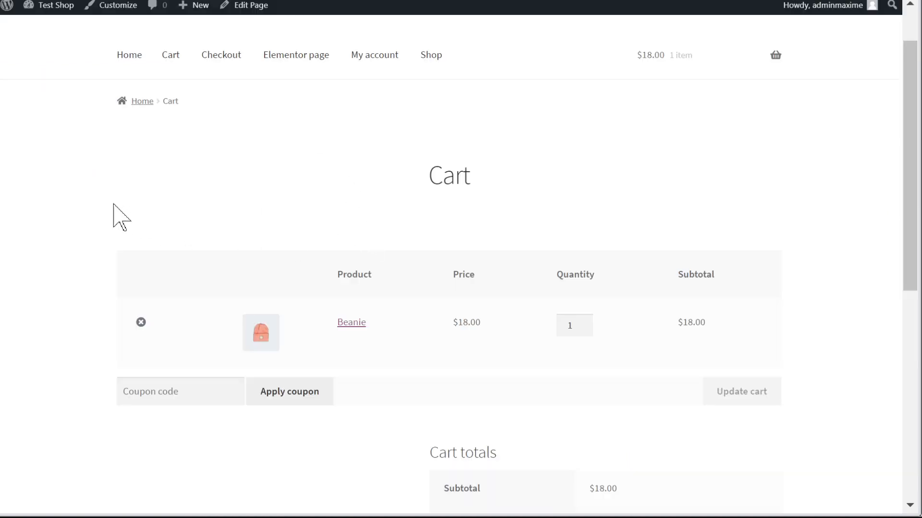
# - Examine the live cart page, from the cart table to the cross-sell products and cart totals
pyautogui.scroll(-2, 110, 214)
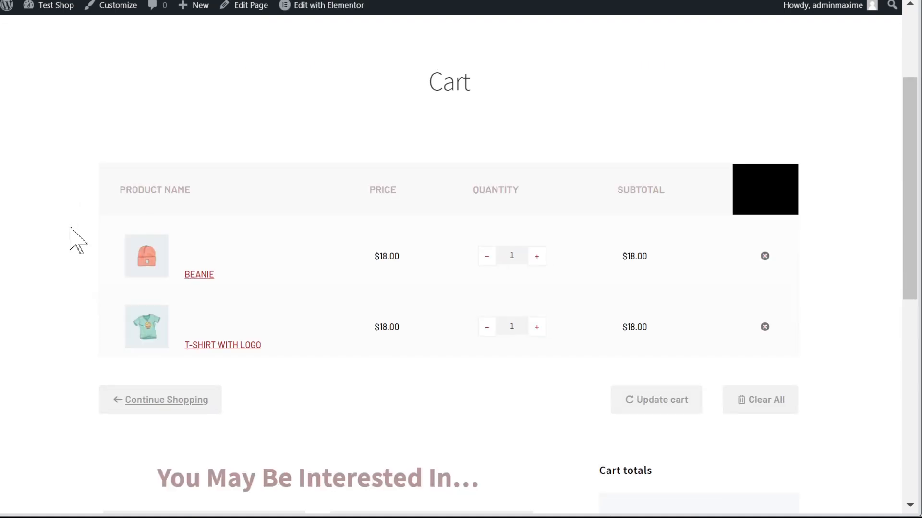
pyautogui.scroll(3, 69, 227)
pyautogui.scroll(-3, 71, 234)
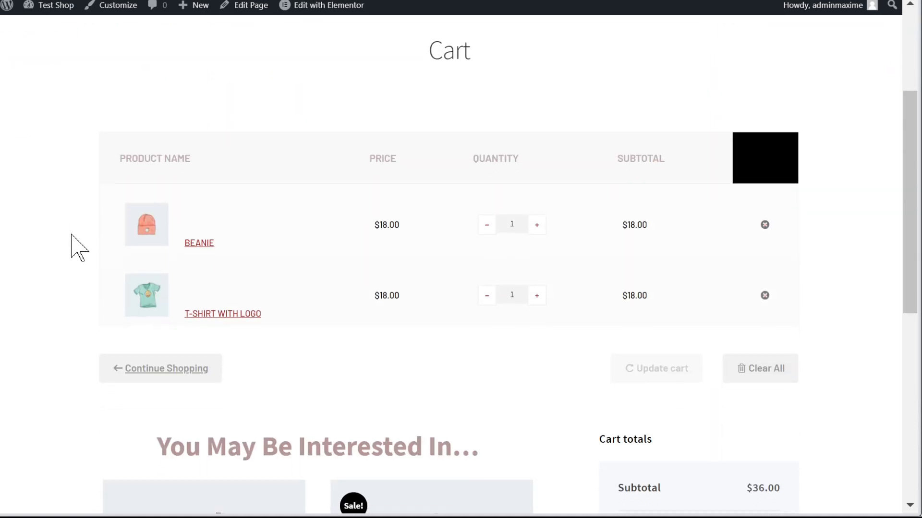
pyautogui.scroll(-2, 91, 244)
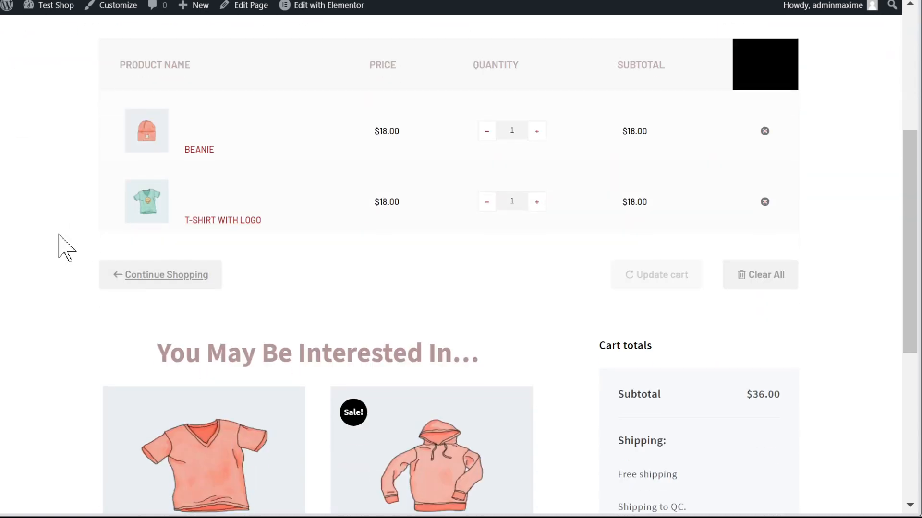
pyautogui.scroll(-3, 58, 234)
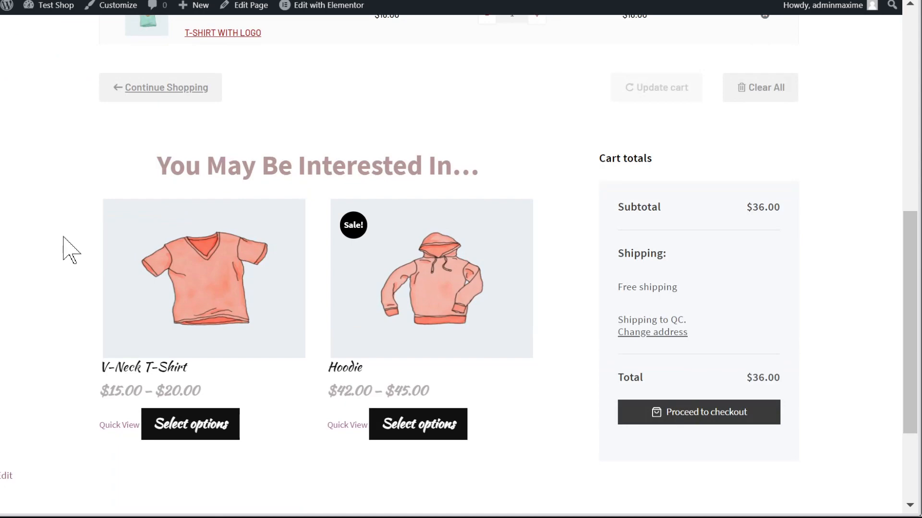
pyautogui.scroll(-2, 69, 250)
pyautogui.scroll(8, 67, 253)
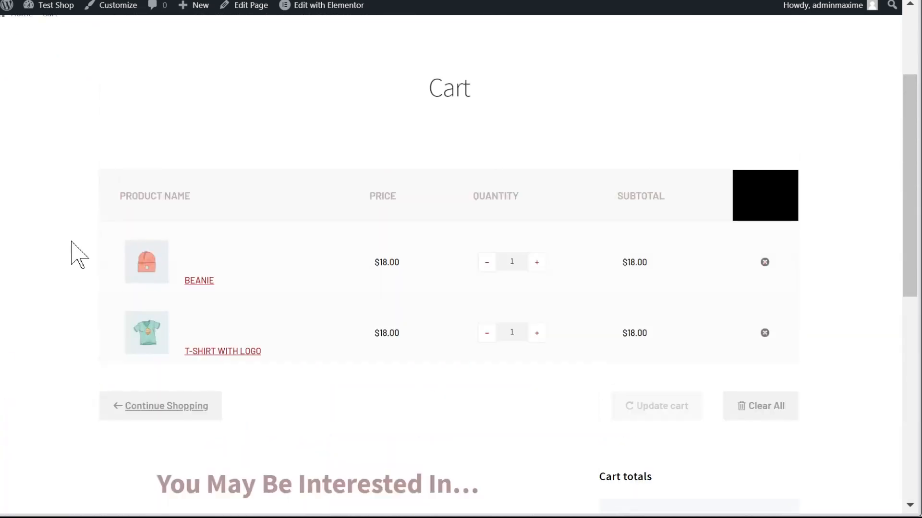
pyautogui.scroll(-2, 77, 255)
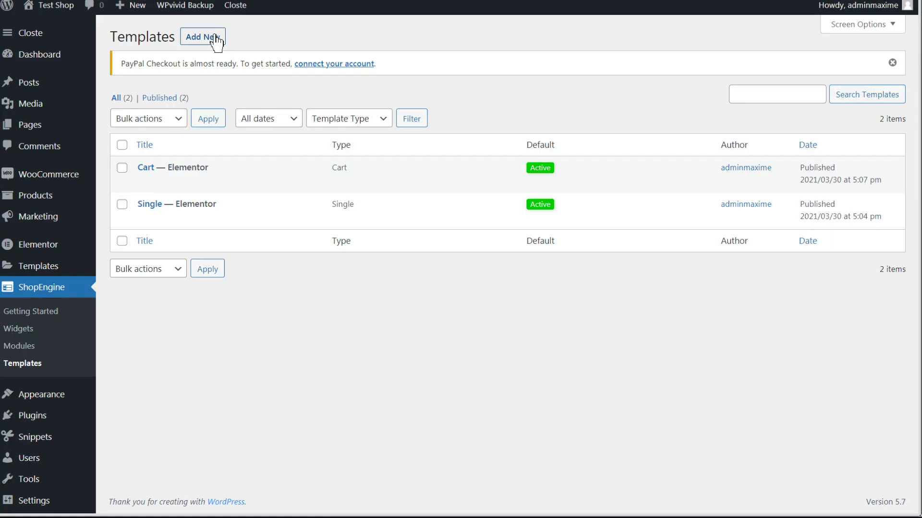
# - Add a new ShopEngine template and name it Checkout
pyautogui.click(217, 43)
pyautogui.doubleClick(707, 98)
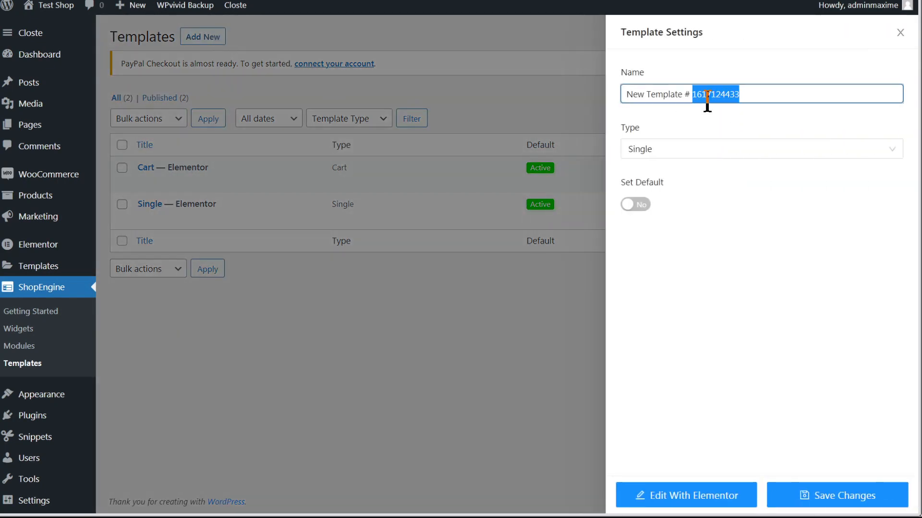
pyautogui.tripleClick(707, 98)
pyautogui.write('vc')
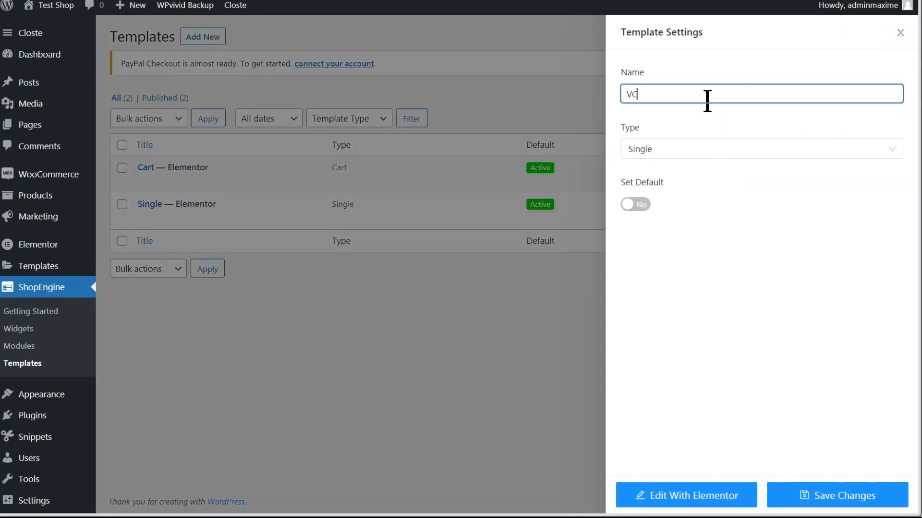
pyautogui.write('Checkout')
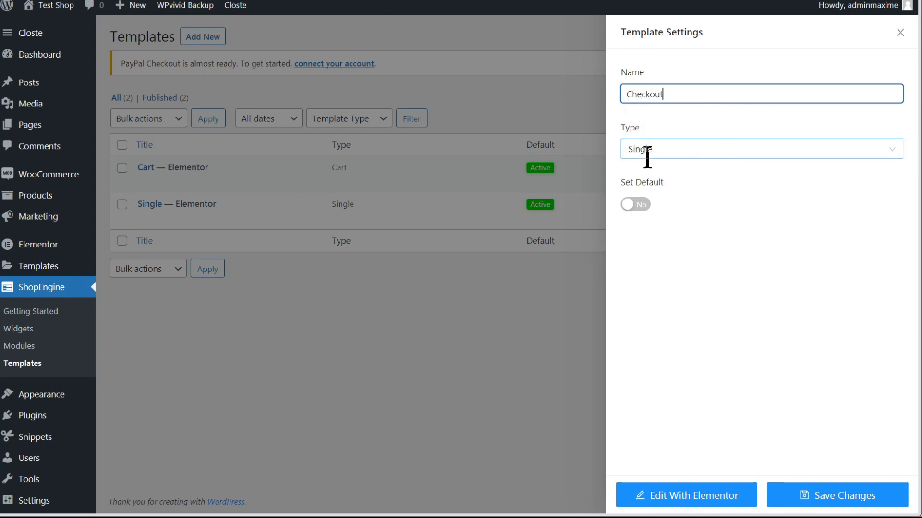
# - Set the new template's type to Checkout, make it the default and open it for editing with Elementor
pyautogui.click(666, 146)
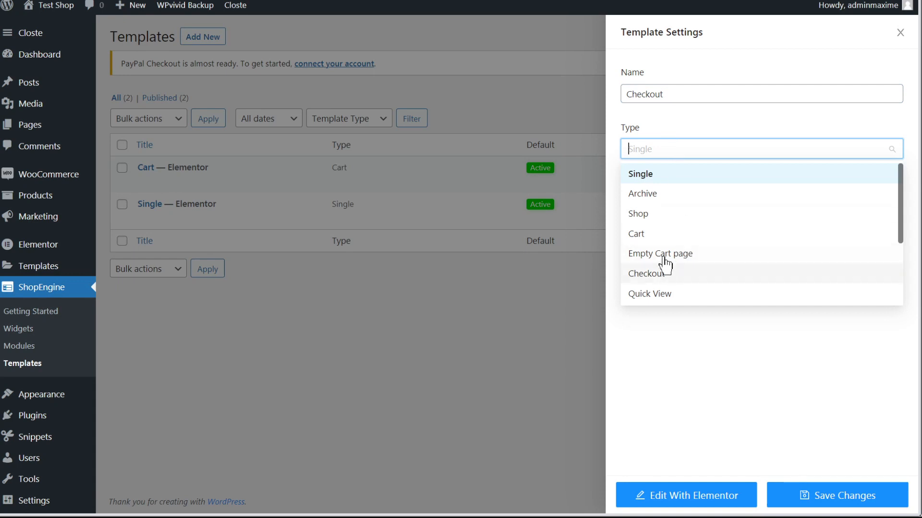
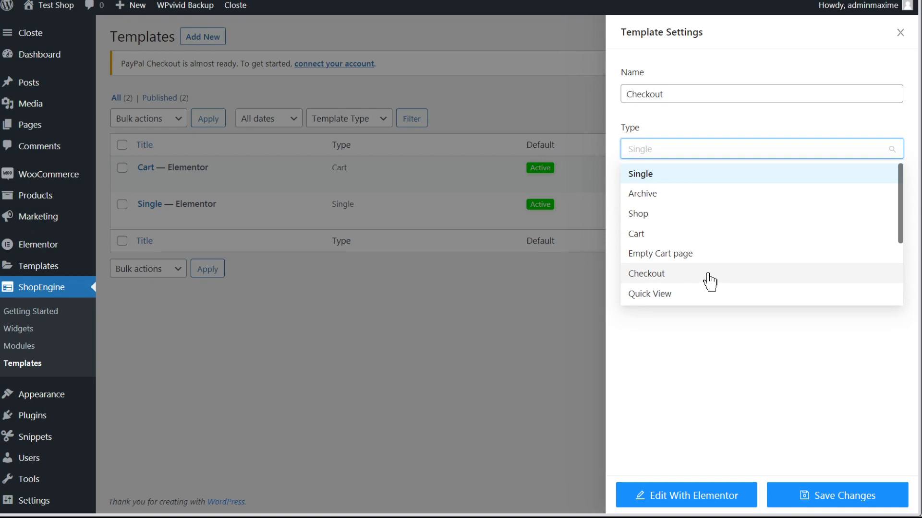
pyautogui.click(649, 275)
pyautogui.click(638, 206)
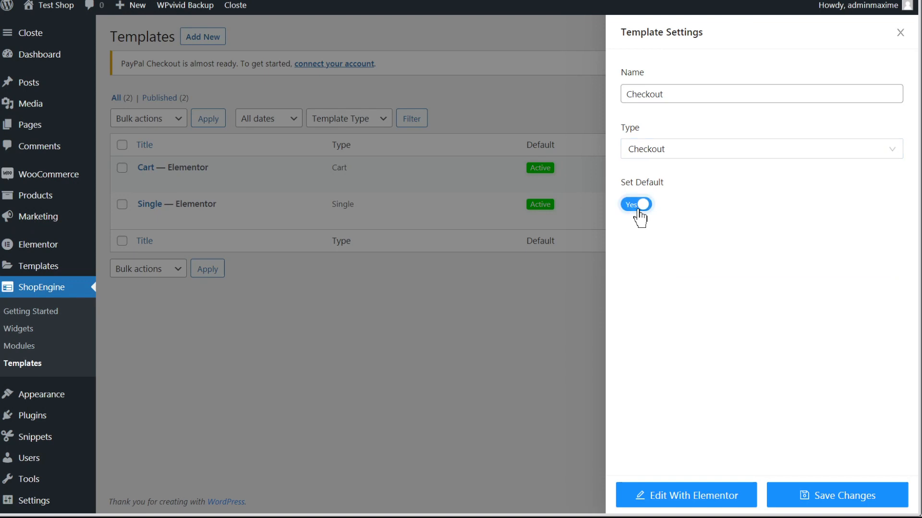
pyautogui.click(701, 500)
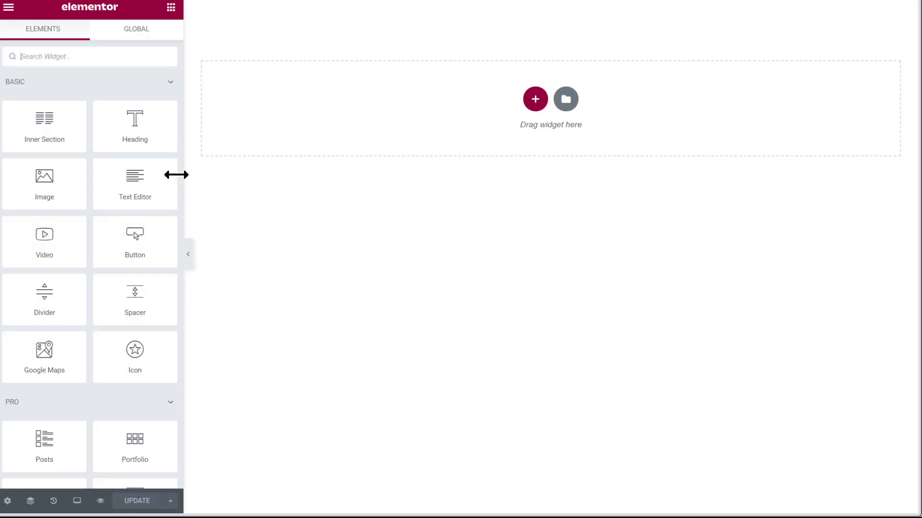
# - Add the ShopEngine Coupon Form widget to the empty checkout template
pyautogui.click(85, 88)
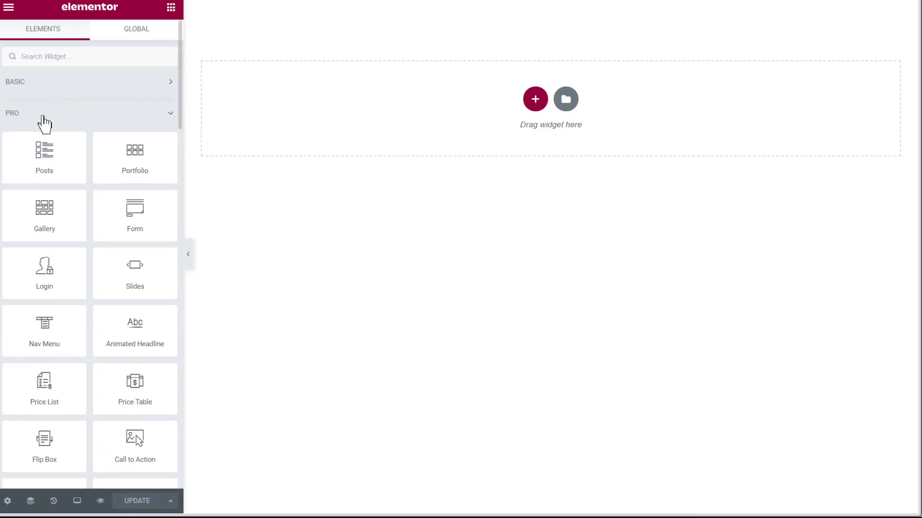
pyautogui.click(44, 123)
pyautogui.click(65, 150)
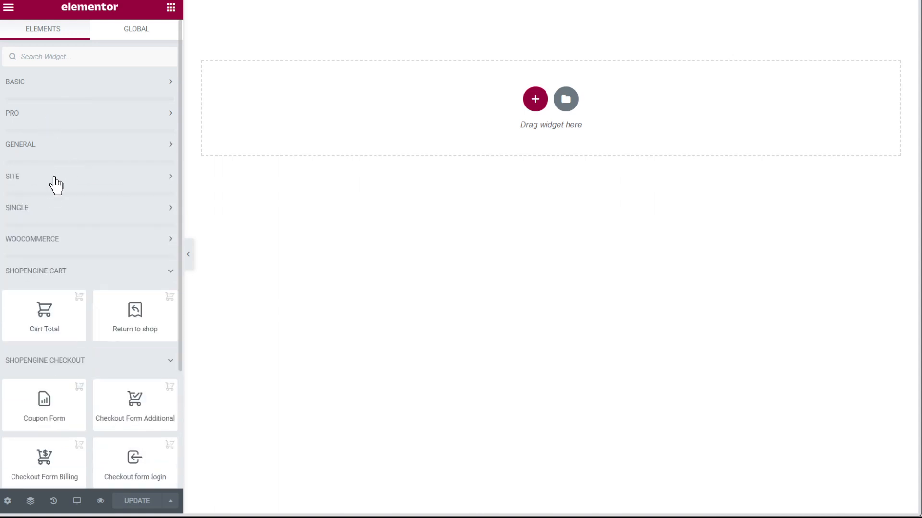
pyautogui.scroll(-3, 82, 259)
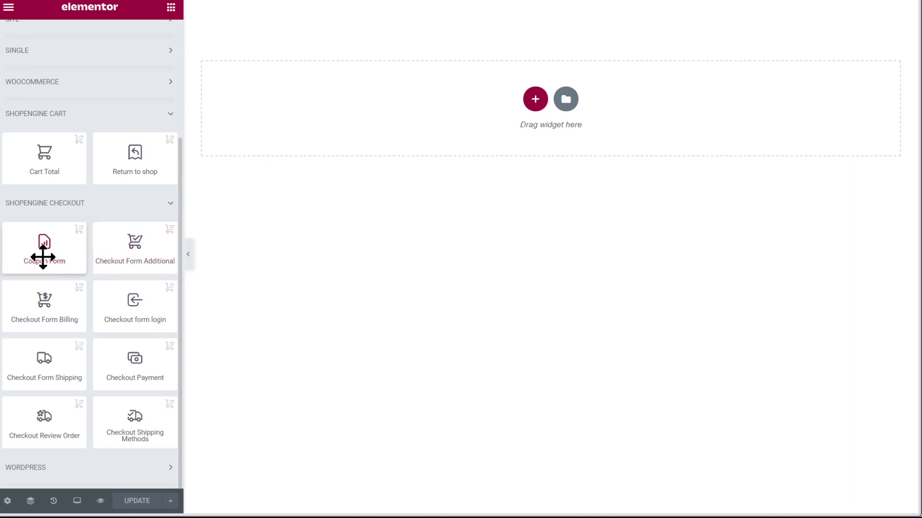
pyautogui.moveTo(45, 252); pyautogui.dragTo(326, 139)
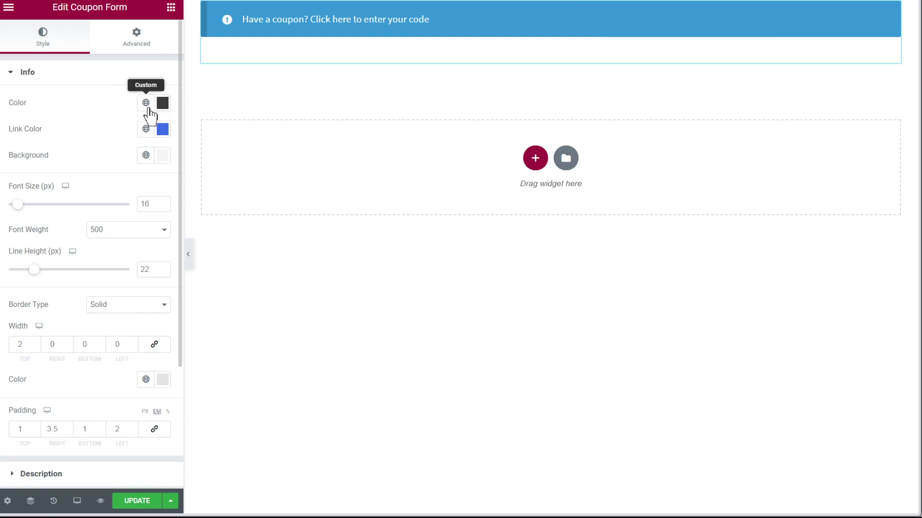
# - Change the coupon form's Info text color to a pale greyish pink
pyautogui.click(163, 103)
pyautogui.write('#FFFFFF')
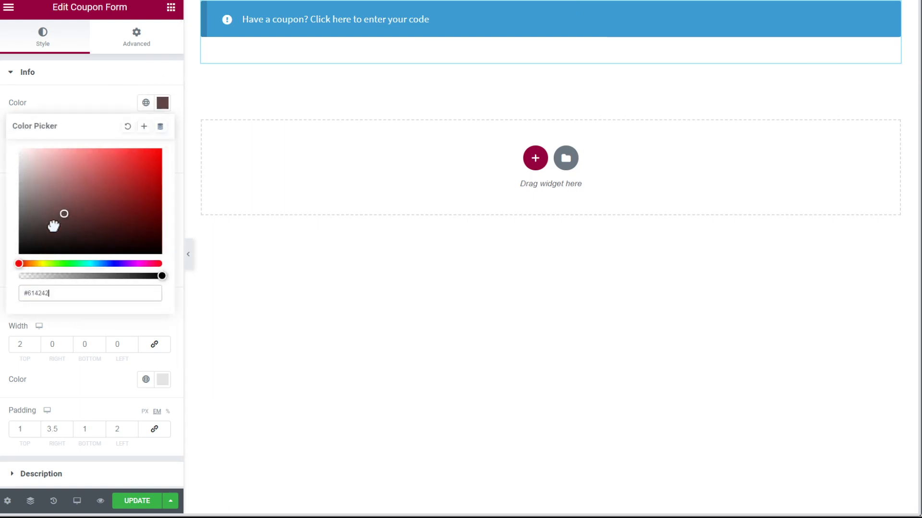
pyautogui.moveTo(20, 151)
pyautogui.mouseDown()
pyautogui.moveTo(60, 192)
pyautogui.moveTo(25, 158)
pyautogui.moveTo(29, 166)
pyautogui.mouseUp()
pyautogui.click(92, 81)
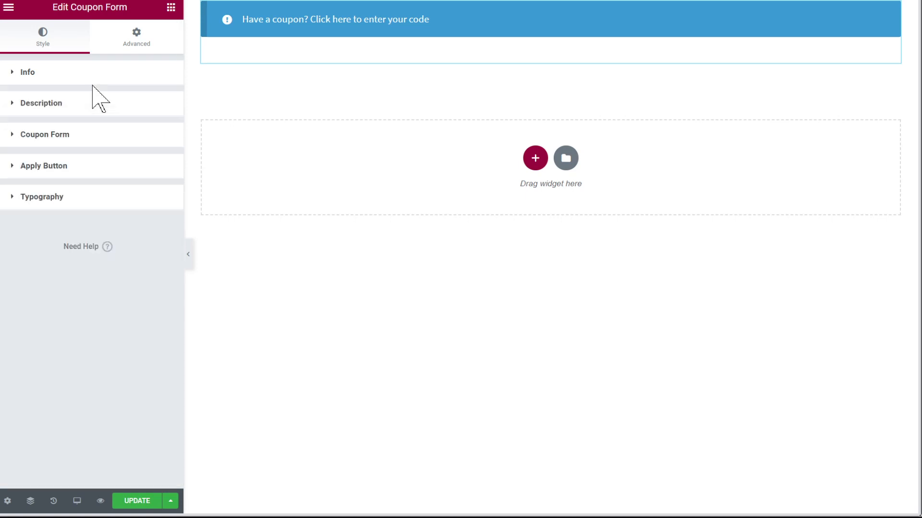
pyautogui.click(118, 81)
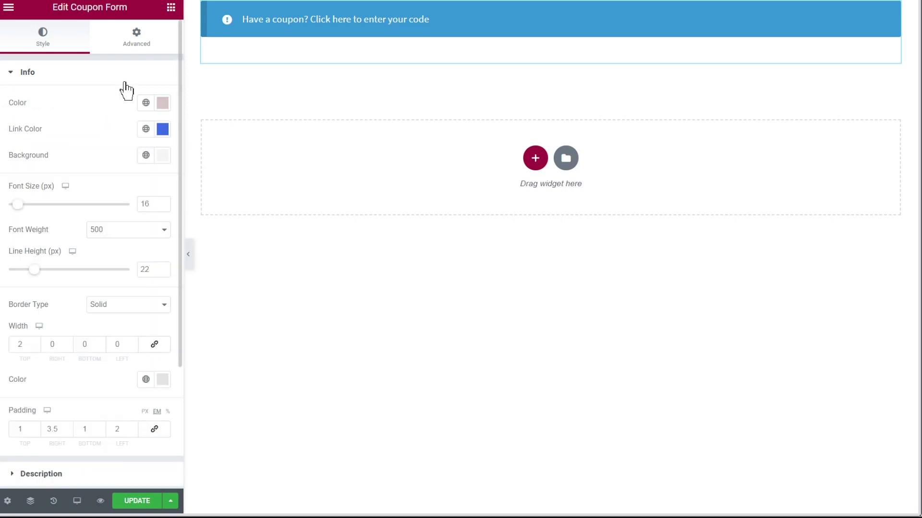
# - Set the coupon form's Info link color to black (#000000) and its background to near-black #0C0B0B
pyautogui.click(163, 136)
pyautogui.moveTo(77, 208); pyautogui.dragTo(17, 313)
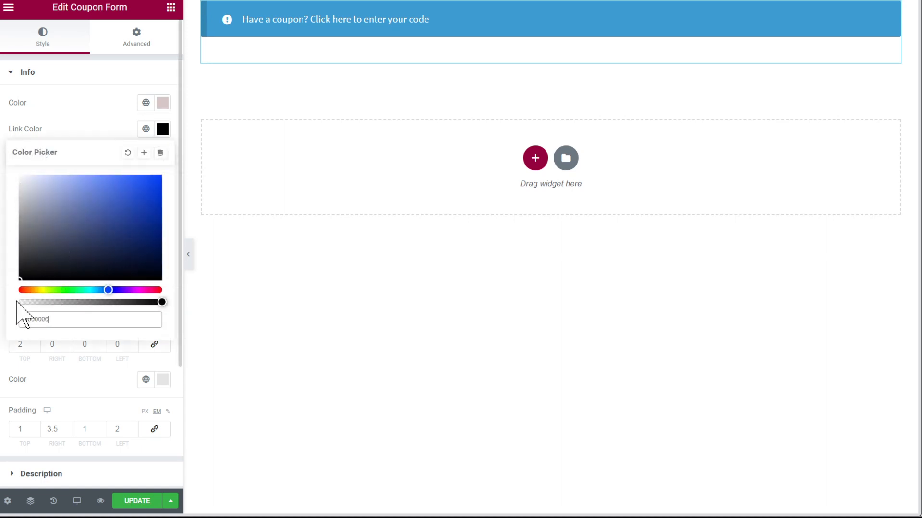
pyautogui.click(42, 135)
pyautogui.click(164, 156)
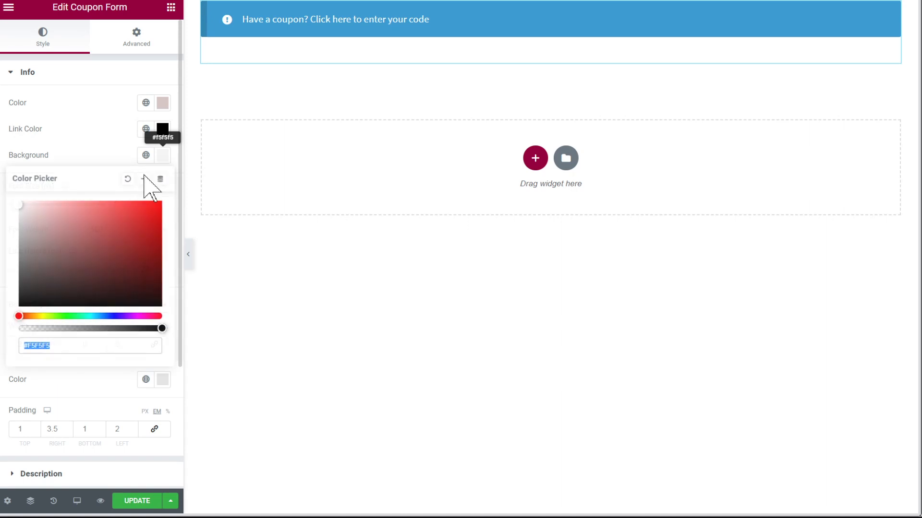
pyautogui.moveTo(50, 265); pyautogui.dragTo(19, 307)
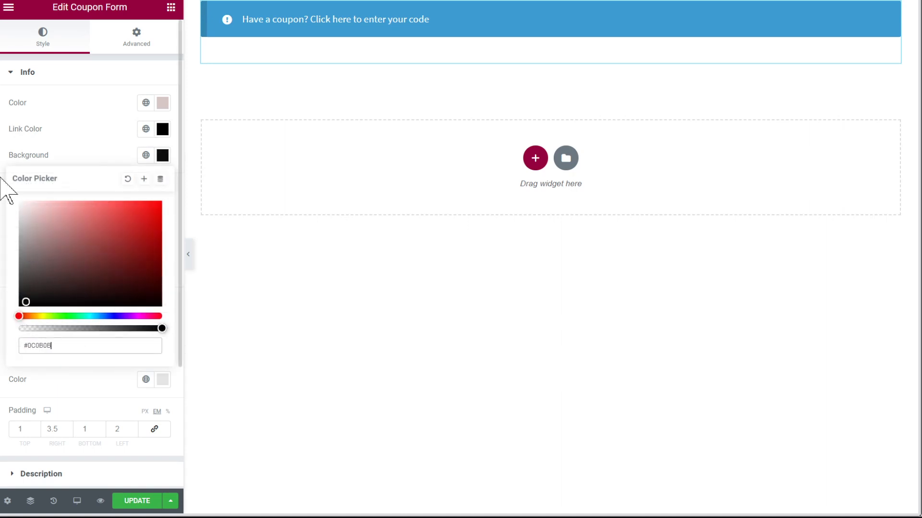
pyautogui.click(5, 189)
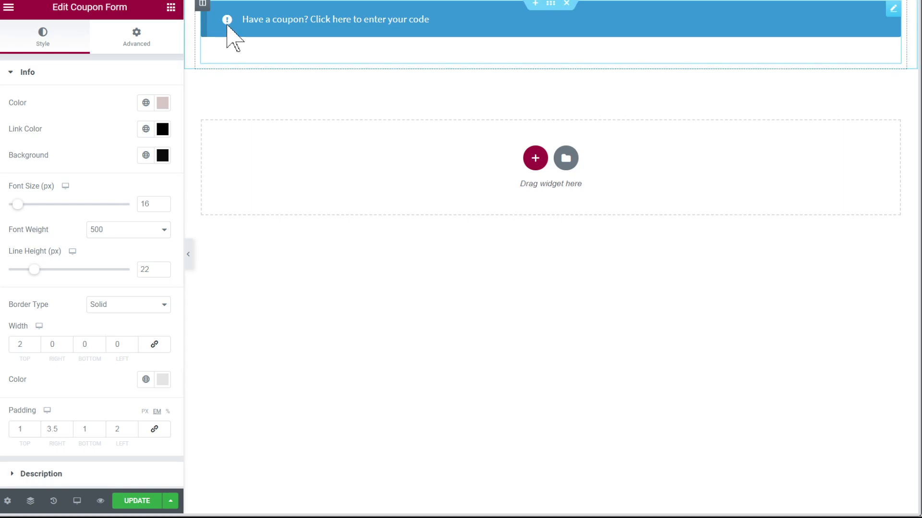
# - Change the color of the coupon form's description text
pyautogui.click(42, 73)
pyautogui.click(58, 111)
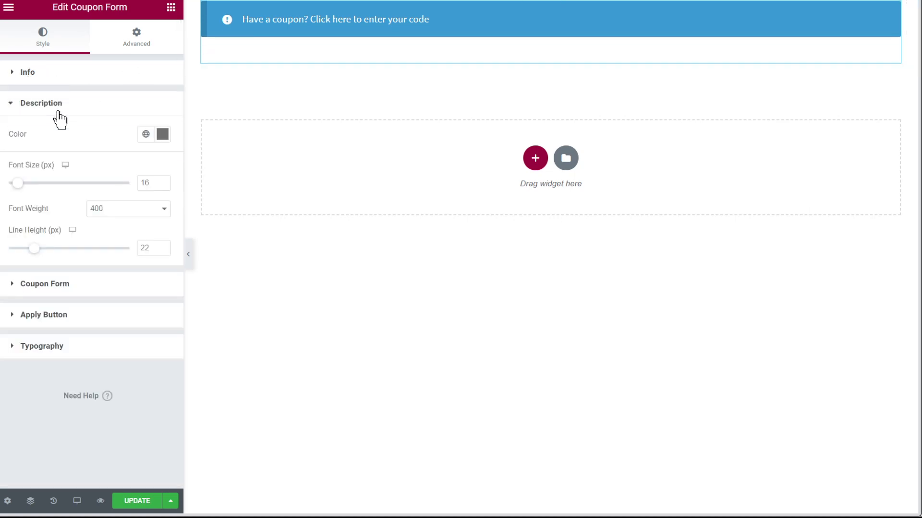
pyautogui.click(161, 133)
pyautogui.write('#EAEAEA')
pyautogui.moveTo(19, 188); pyautogui.dragTo(52, 267)
pyautogui.click(32, 136)
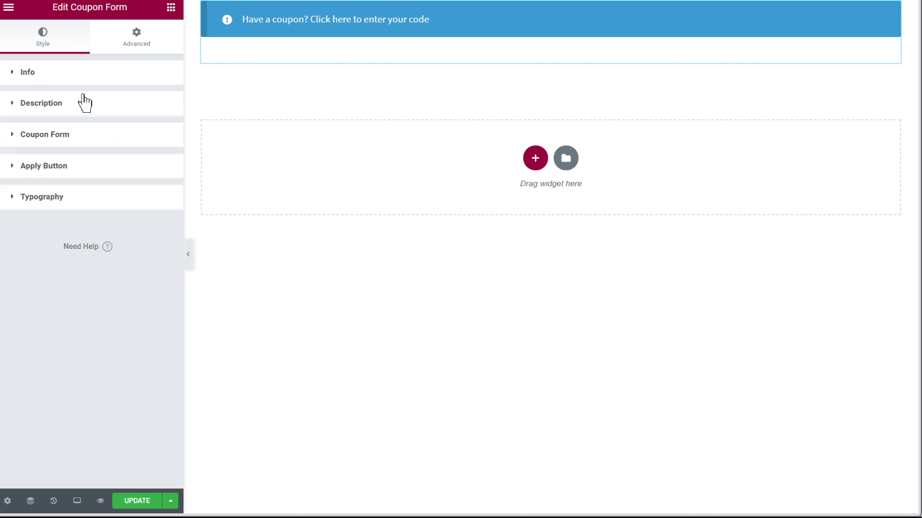
# - Change the first color in the widget's Coupon Form style settings and review the Apply Button options
pyautogui.click(81, 139)
pyautogui.click(163, 165)
pyautogui.moveTo(80, 243); pyautogui.dragTo(16, 237)
pyautogui.click(82, 134)
pyautogui.click(69, 169)
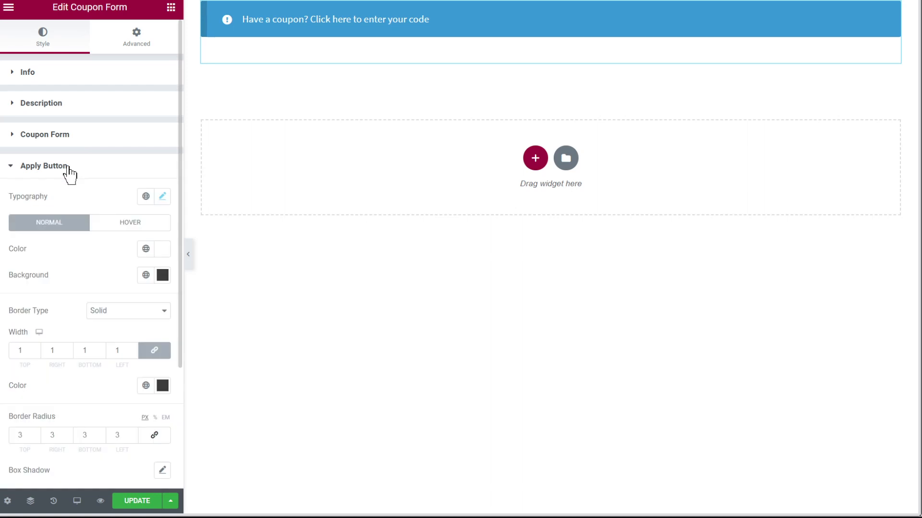
pyautogui.click(69, 169)
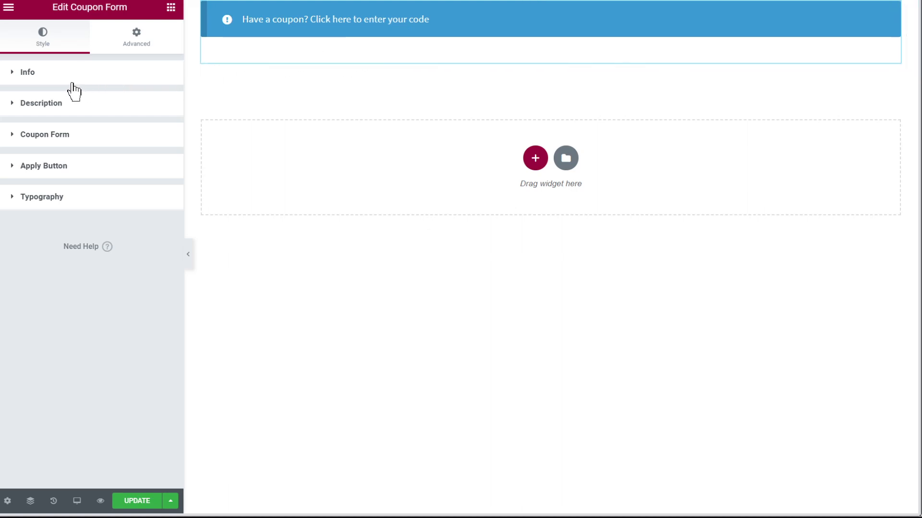
# - Increase the font size of the coupon form's Info text
pyautogui.click(54, 80)
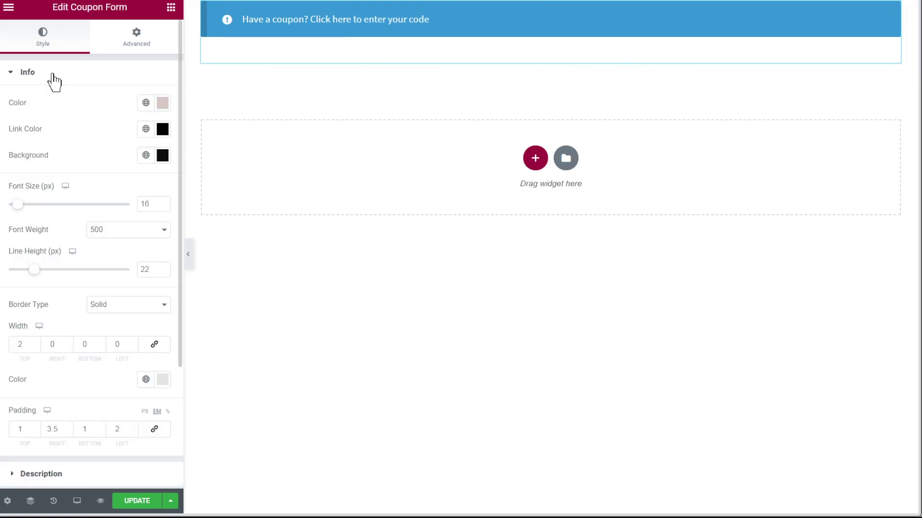
pyautogui.moveTo(34, 205); pyautogui.dragTo(44, 206)
pyautogui.click(74, 73)
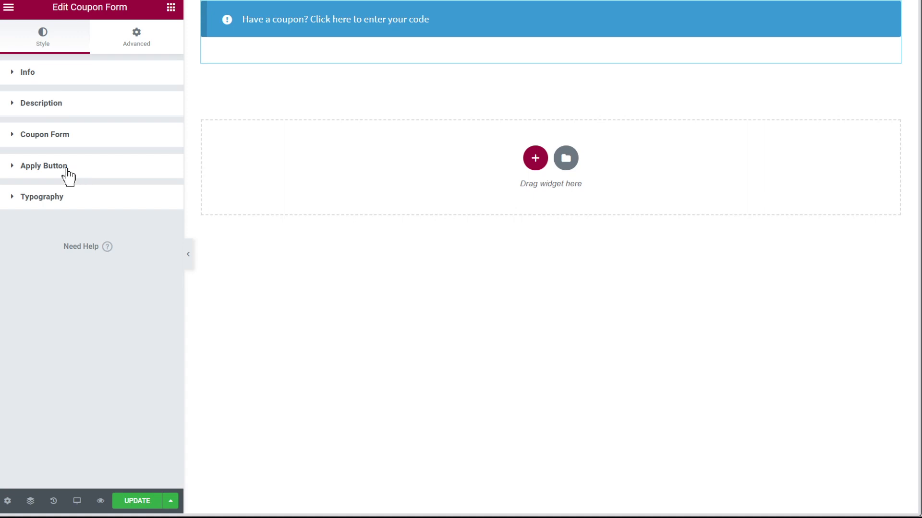
# - Change the normal-state background color of the coupon form's Apply button
pyautogui.click(67, 181)
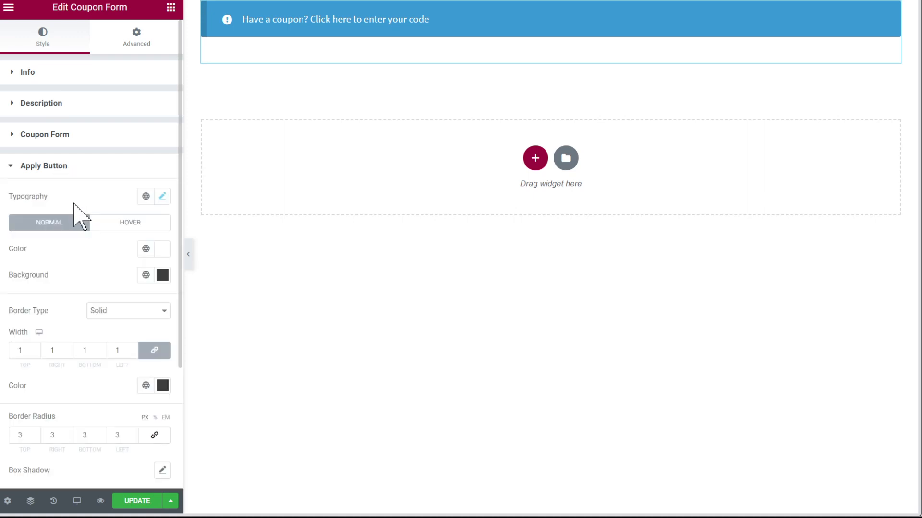
pyautogui.click(162, 278)
pyautogui.click(23, 341)
pyautogui.click(84, 178)
pyautogui.click(86, 176)
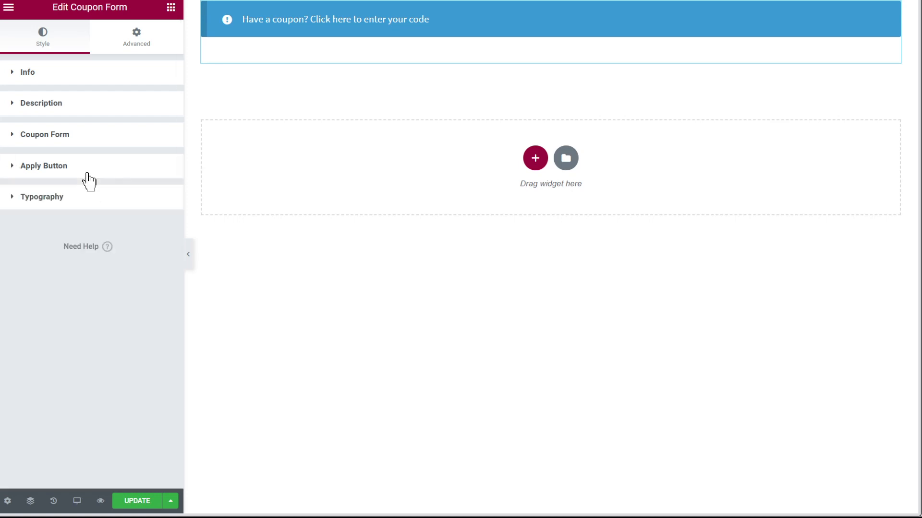
# - Set the Coupon Form widget's font family to Kaushan Script
pyautogui.click(72, 204)
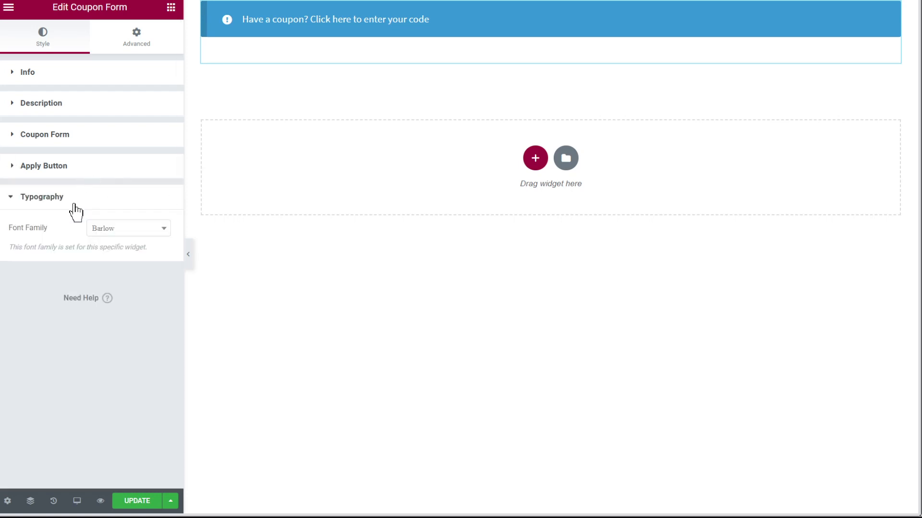
pyautogui.click(127, 230)
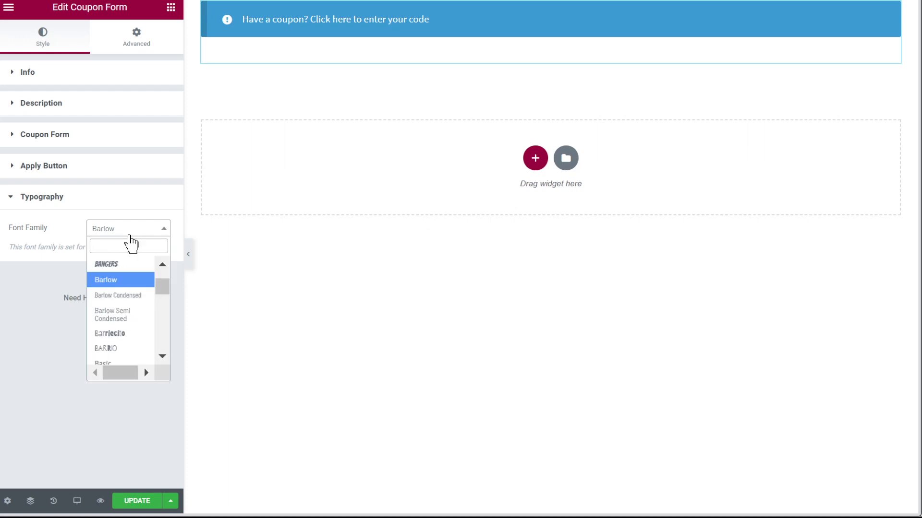
pyautogui.write('kaus')
pyautogui.press('Return')
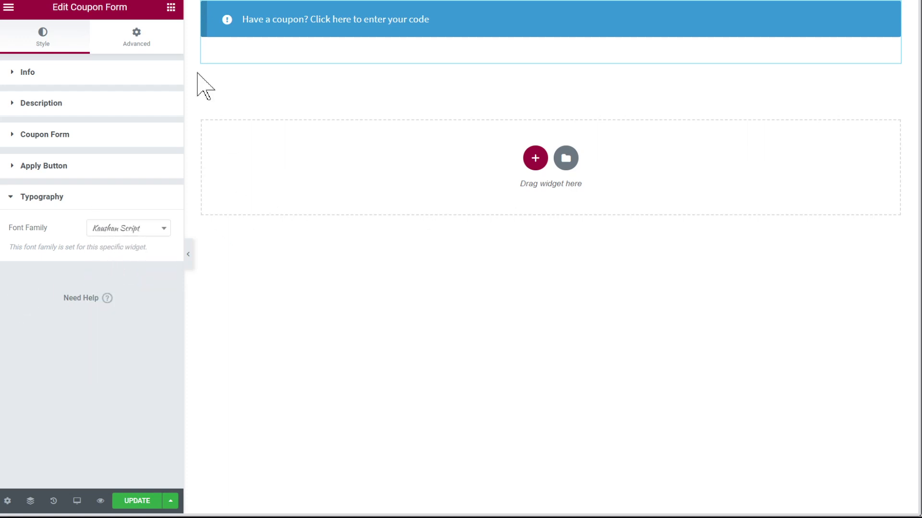
# - Add the Checkout Form Billing widget in a new section below the coupon form
pyautogui.click(170, 7)
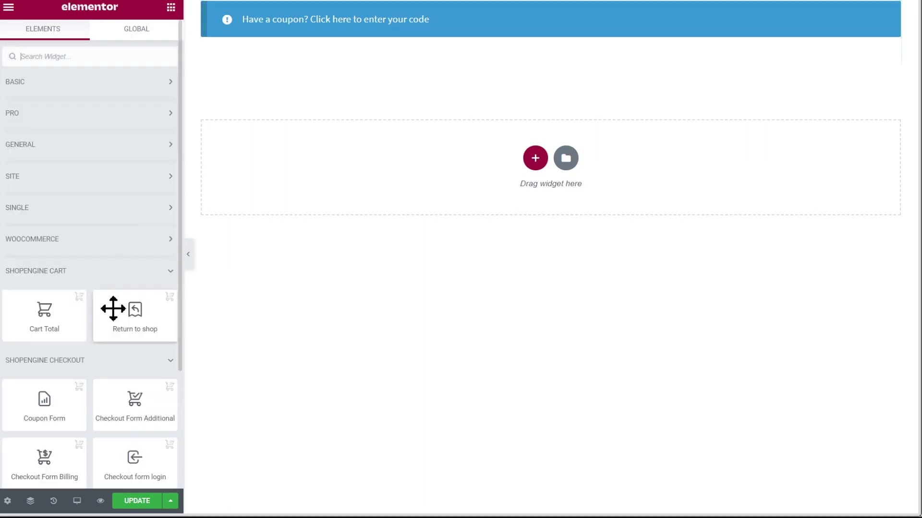
pyautogui.scroll(-3, 120, 331)
pyautogui.scroll(-1, 123, 343)
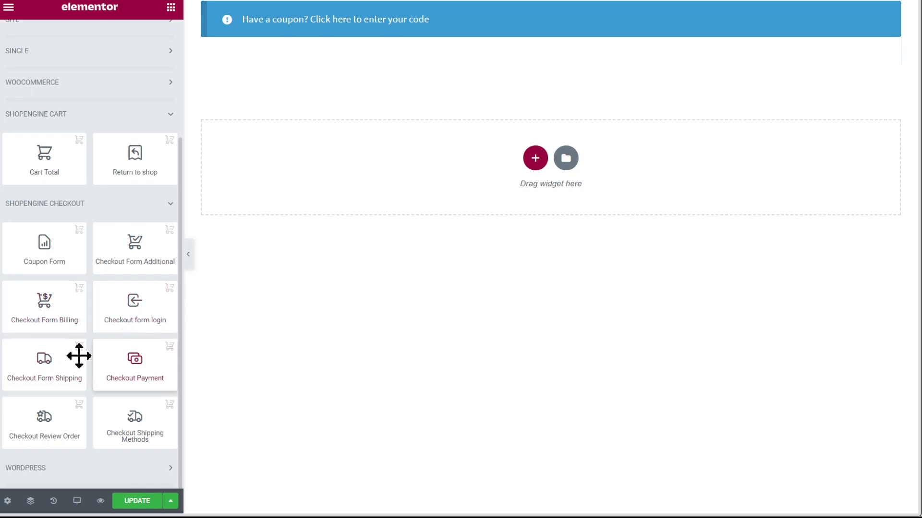
pyautogui.moveTo(45, 377)
pyautogui.mouseDown()
pyautogui.moveTo(276, 201)
pyautogui.moveTo(31, 374)
pyautogui.mouseUp()
pyautogui.moveTo(37, 315); pyautogui.dragTo(283, 184)
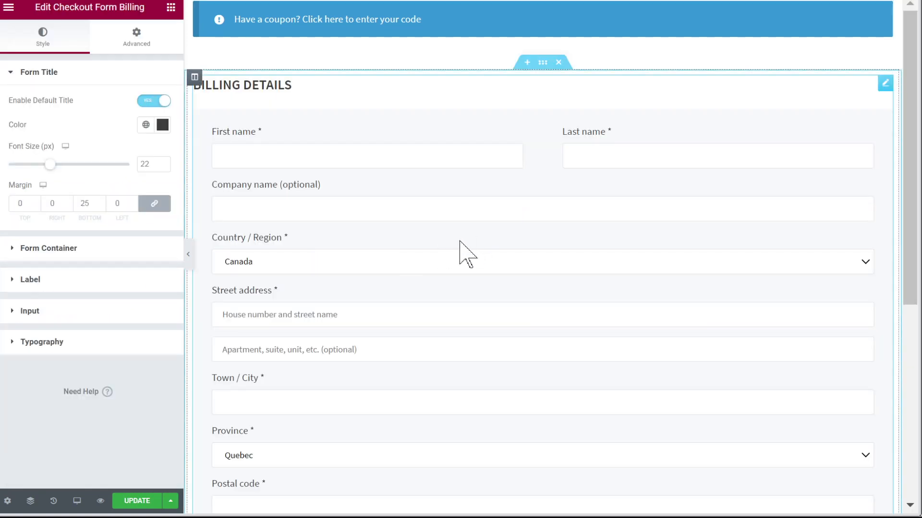
# - Add an empty second column beside the billing form and review the two-column section
pyautogui.rightClick(201, 86)
pyautogui.click(256, 131)
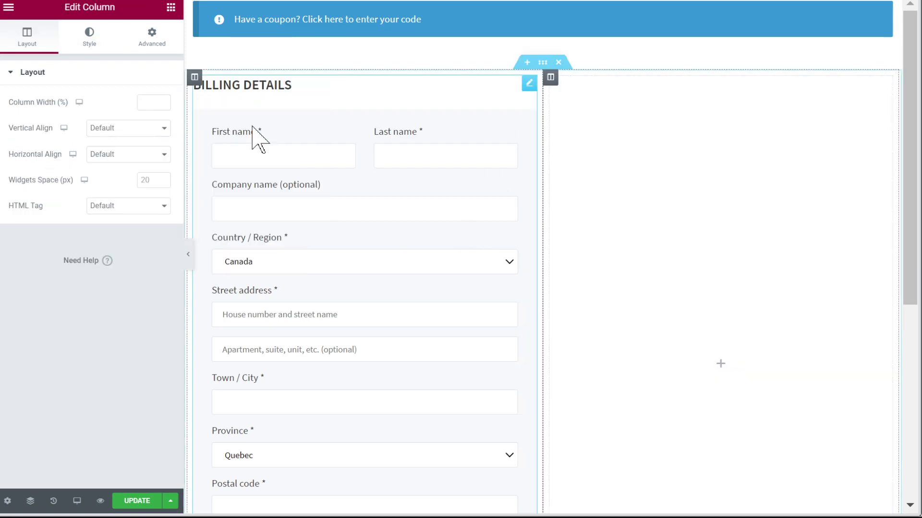
pyautogui.scroll(-7, 512, 208)
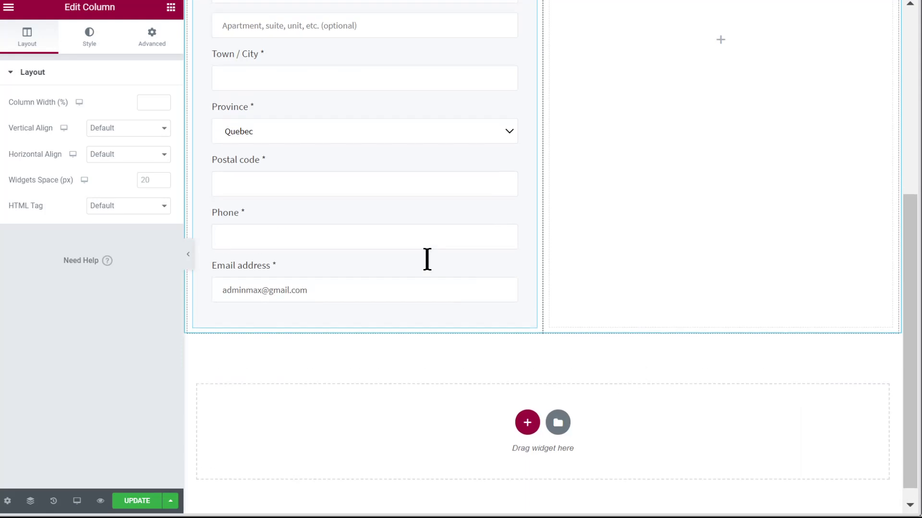
pyautogui.scroll(7, 397, 295)
pyautogui.scroll(-6, 397, 294)
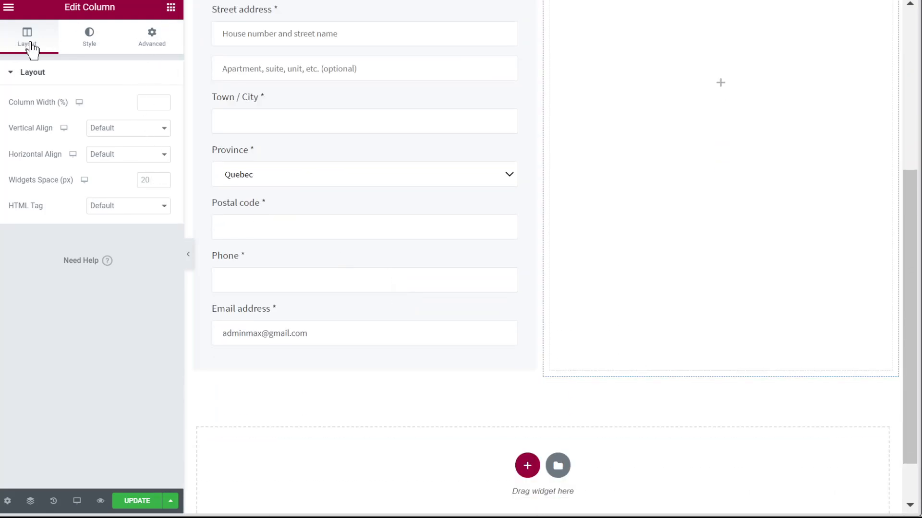
pyautogui.scroll(4, 424, 117)
# - Select the Checkout Form Billing widget and turn its default title off and back on
pyautogui.click(425, 118)
pyautogui.press('Escape')
pyautogui.scroll(2, 221, 154)
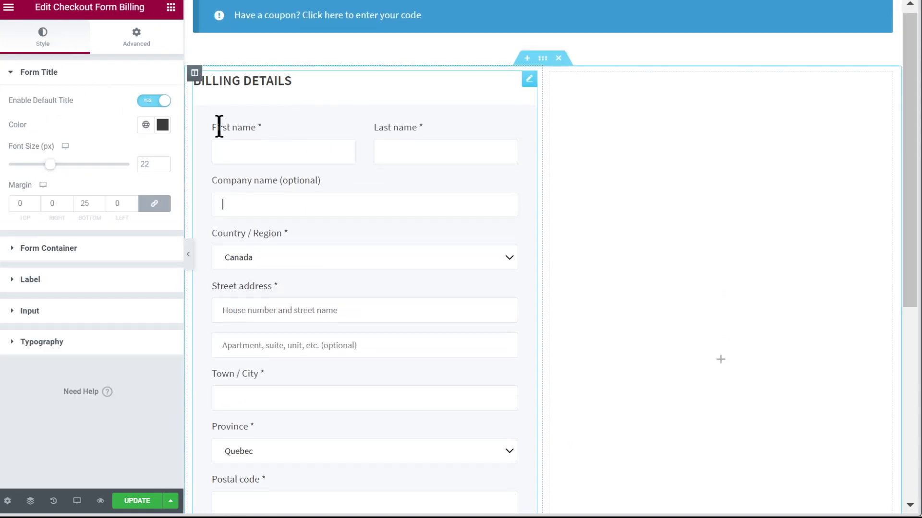
pyautogui.scroll(-2, 211, 125)
pyautogui.click(140, 102)
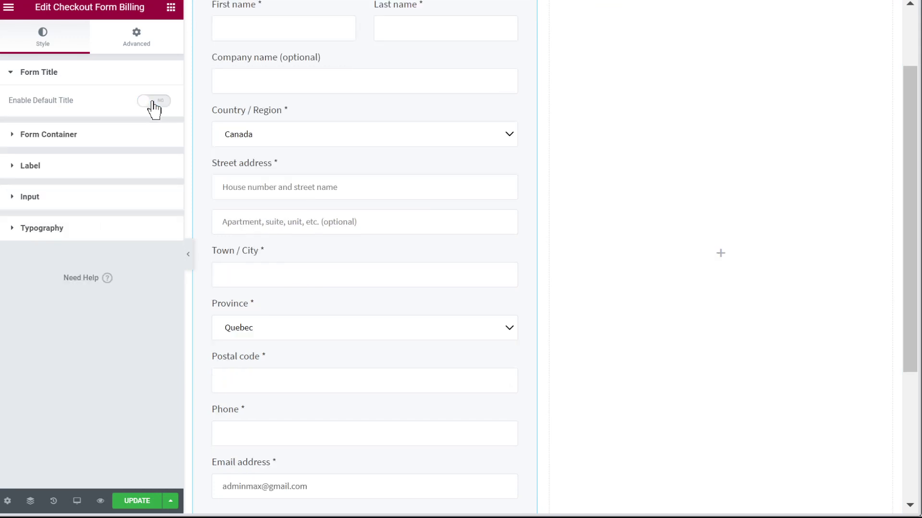
pyautogui.click(156, 103)
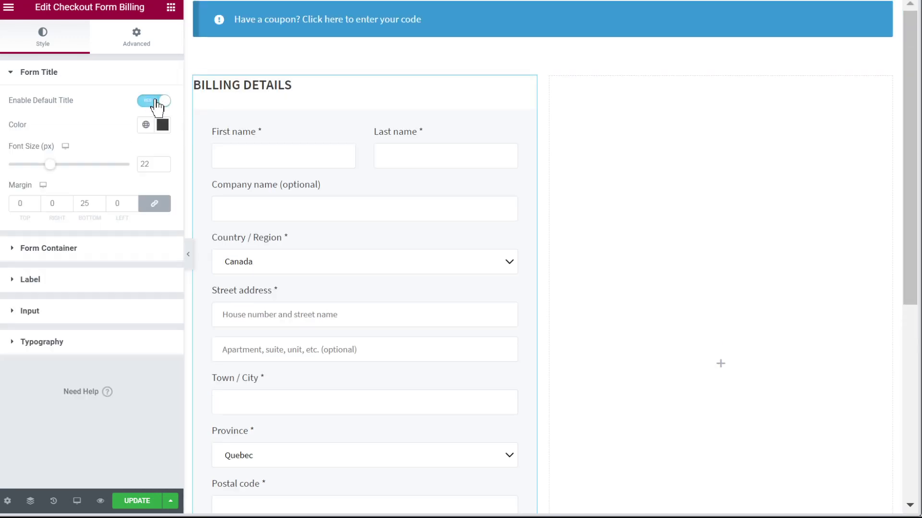
# - Change the Billing Details title color to light gray and set its font size to 29 px
pyautogui.click(162, 126)
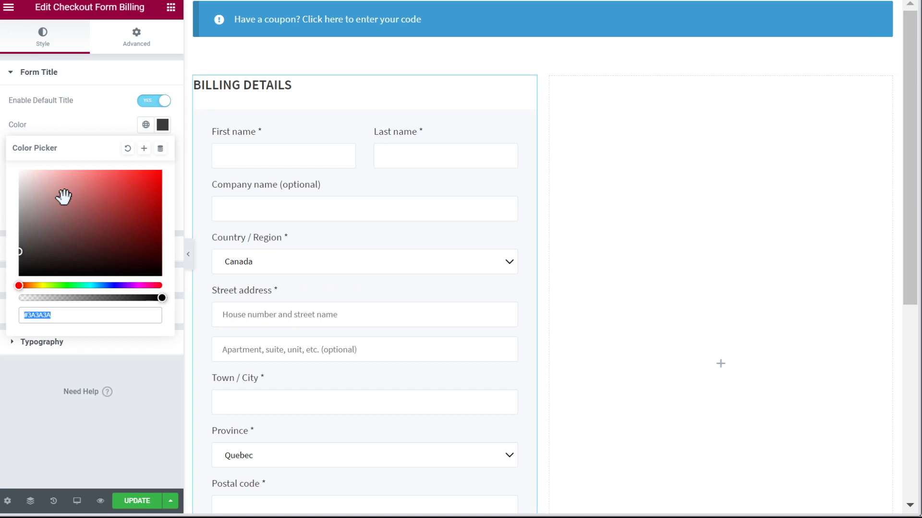
pyautogui.click(21, 203)
pyautogui.click(46, 129)
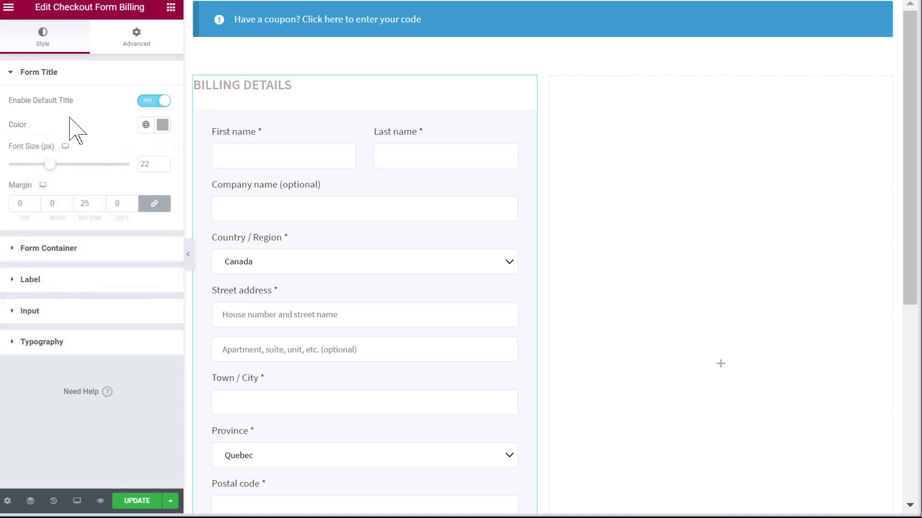
pyautogui.moveTo(48, 165); pyautogui.dragTo(61, 169)
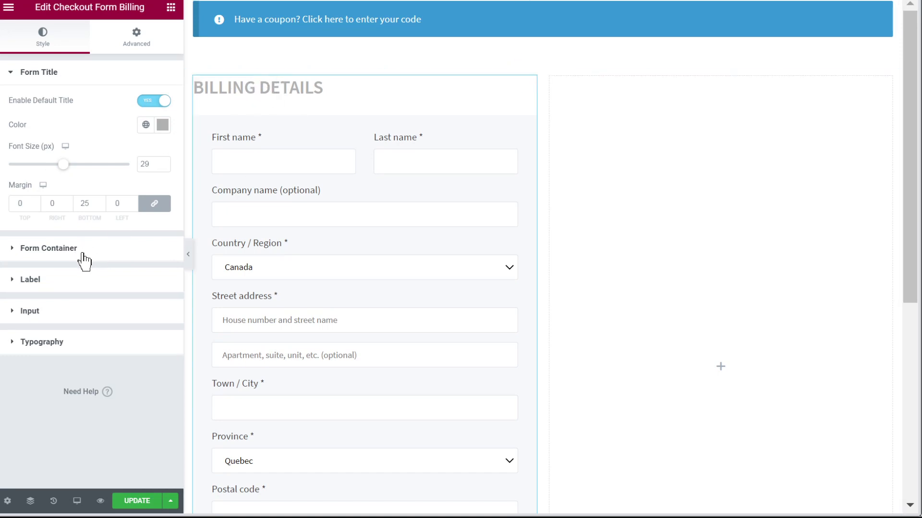
# - Change the billing form label color to gray #8A8484 and set the label font size to 22 px
pyautogui.click(82, 261)
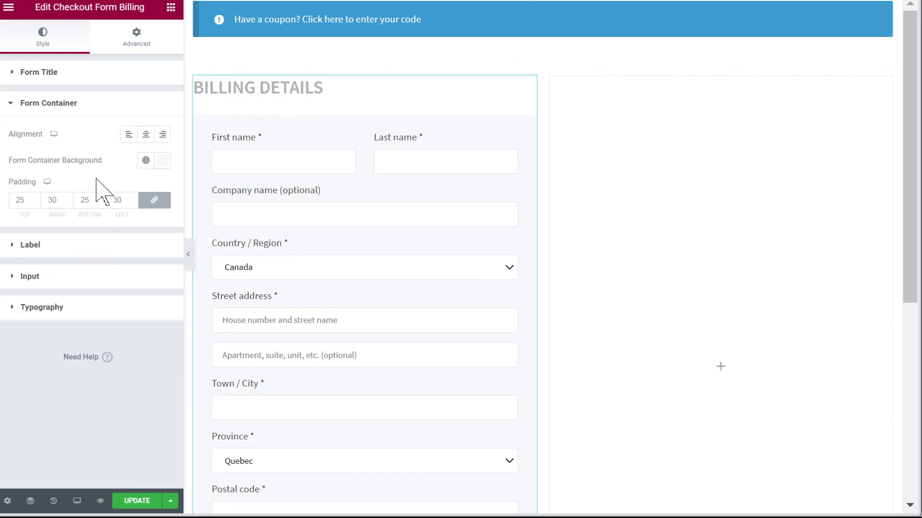
pyautogui.click(68, 249)
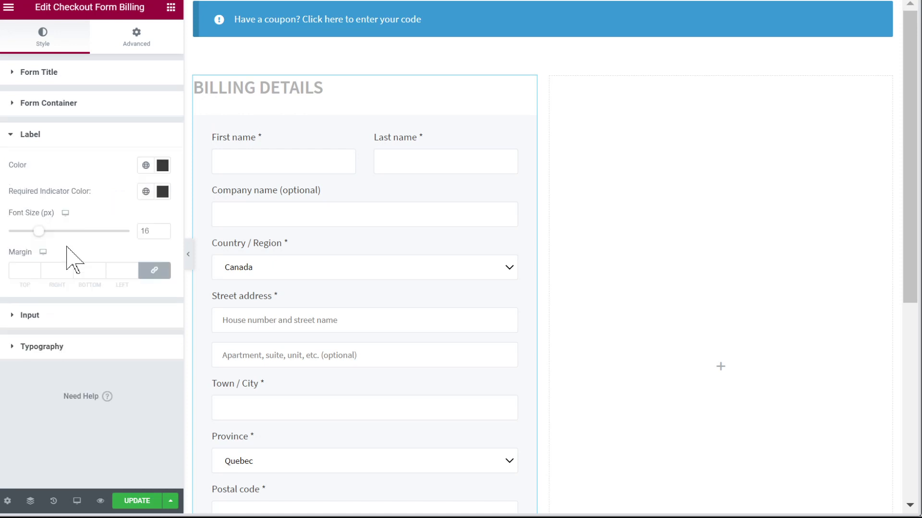
pyautogui.click(163, 165)
pyautogui.moveTo(31, 277)
pyautogui.mouseDown()
pyautogui.moveTo(21, 249)
pyautogui.moveTo(39, 320)
pyautogui.moveTo(26, 260)
pyautogui.mouseUp()
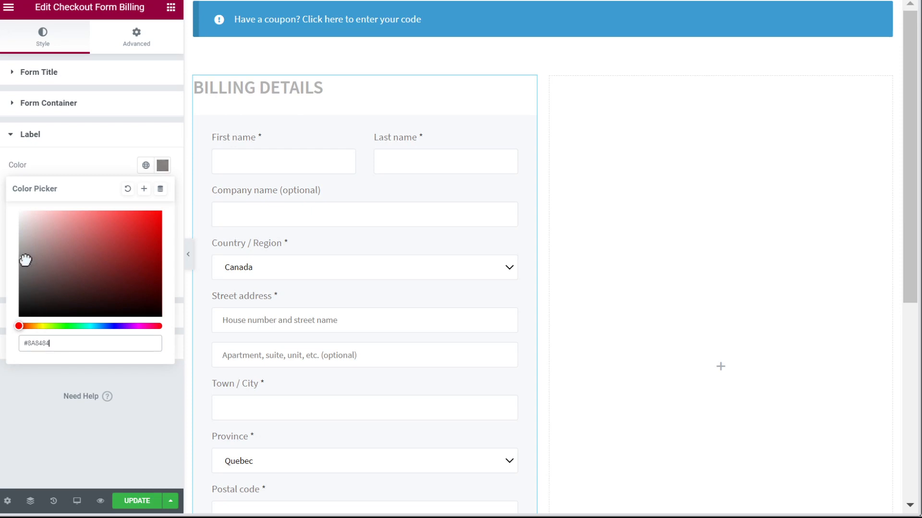
pyautogui.click(67, 143)
pyautogui.click(74, 144)
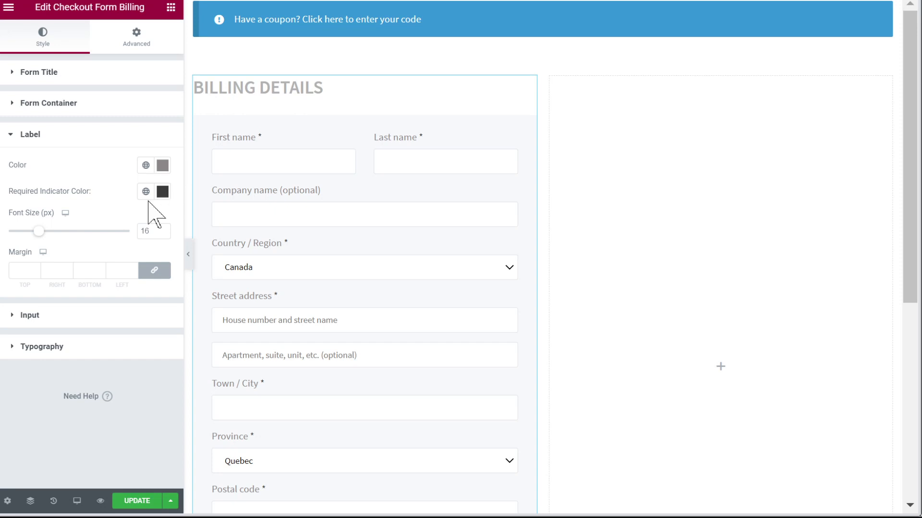
pyautogui.moveTo(39, 231); pyautogui.dragTo(50, 231)
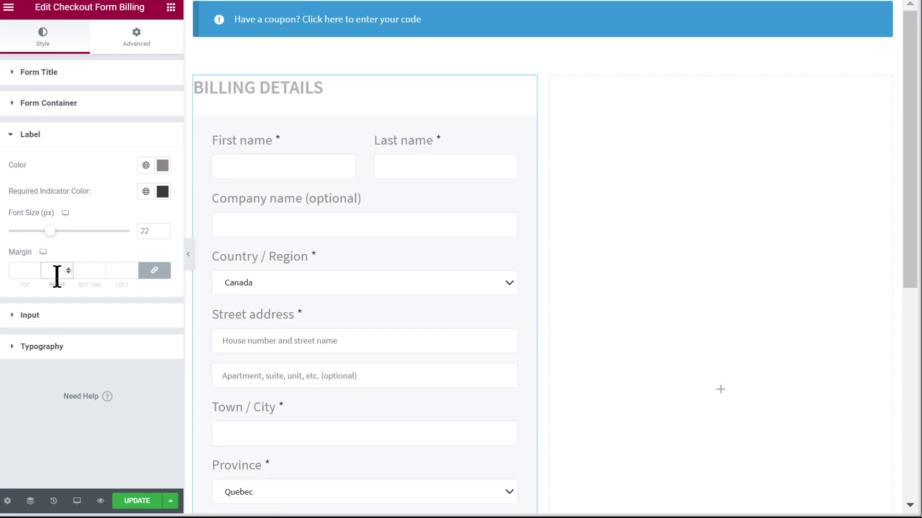
# - Try label margins of -1 and -2, ending with a margin of 10 on all sides
pyautogui.write('0')
pyautogui.press('Down')
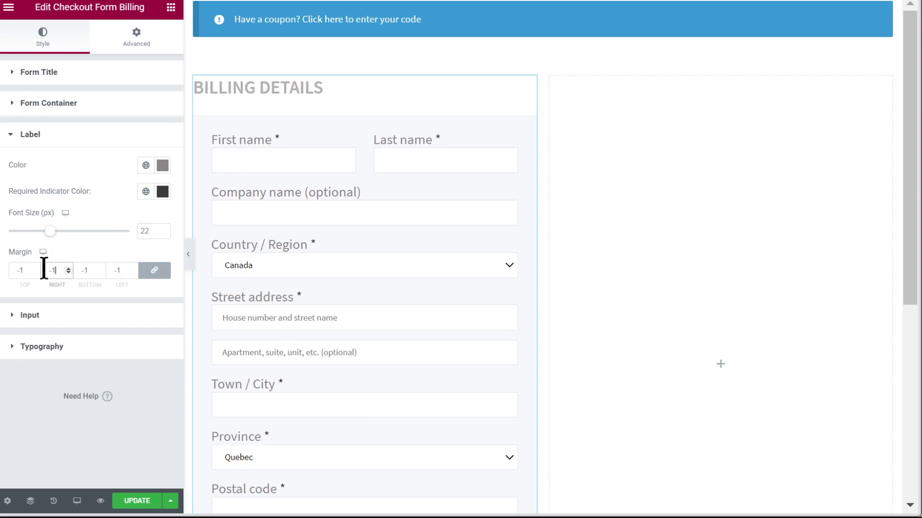
pyautogui.click(64, 313)
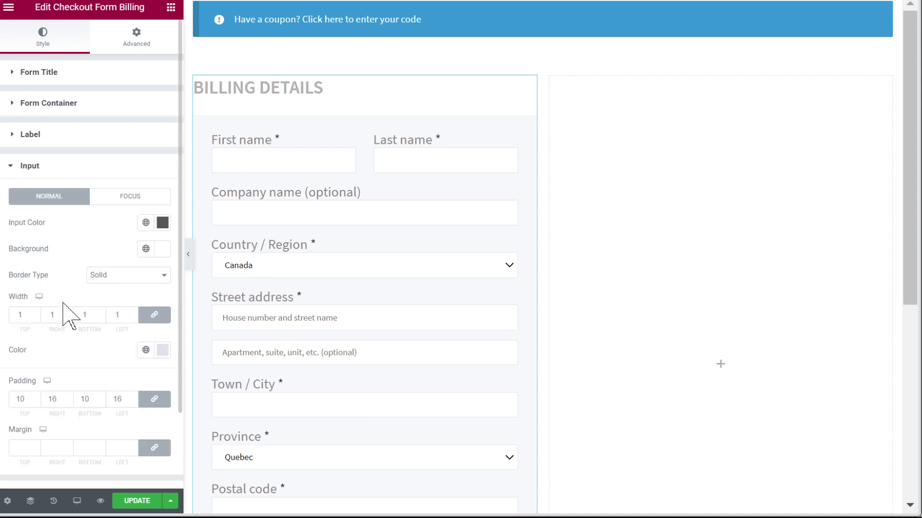
pyautogui.click(72, 140)
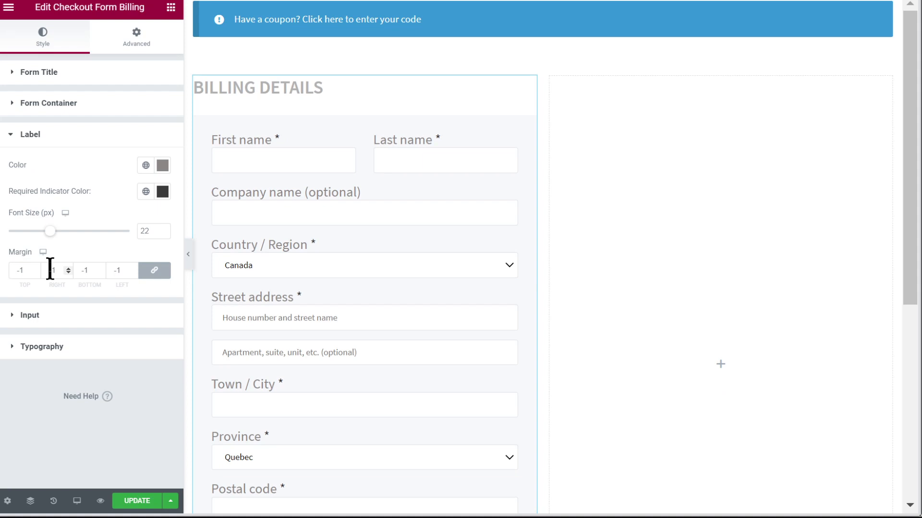
pyautogui.click(68, 272)
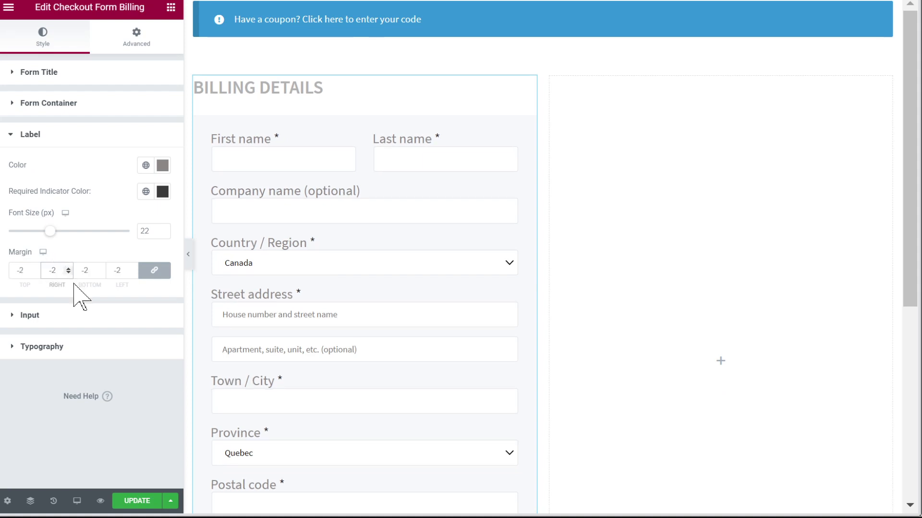
pyautogui.moveTo(60, 272); pyautogui.dragTo(42, 276)
pyautogui.write('10')
# - Set the input text color to black (#000000) and check it by entering "test" as the company name
pyautogui.click(30, 316)
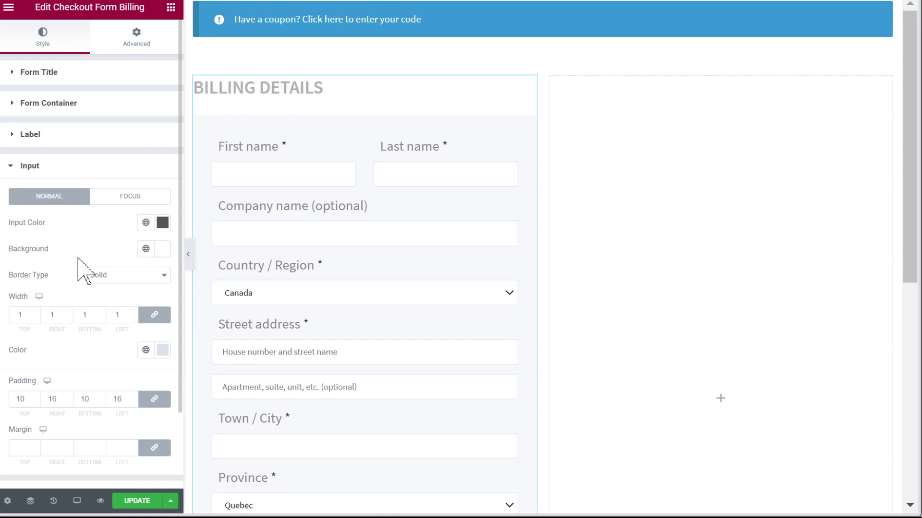
pyautogui.click(163, 223)
pyautogui.moveTo(79, 329); pyautogui.dragTo(5, 404)
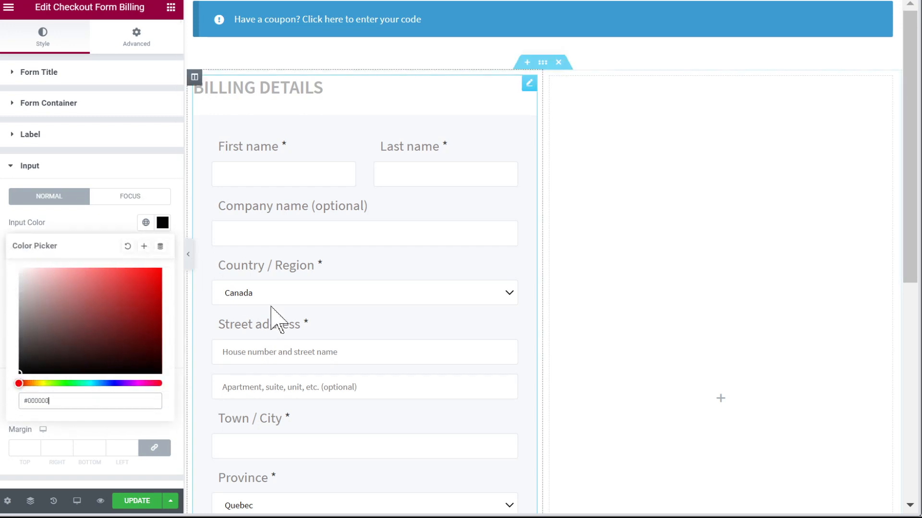
pyautogui.click(257, 226)
pyautogui.write('test')
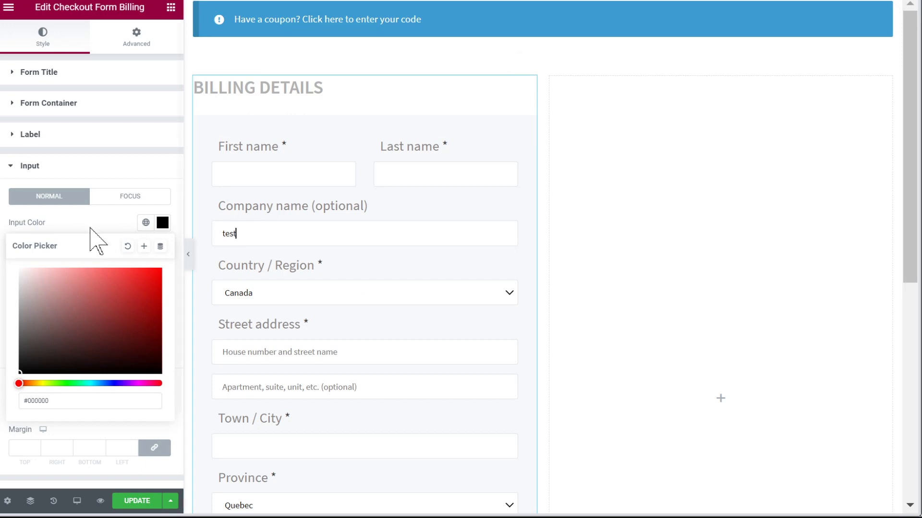
pyautogui.click(46, 225)
# - Try black (#000000) as the background color of the billing form inputs
pyautogui.click(164, 249)
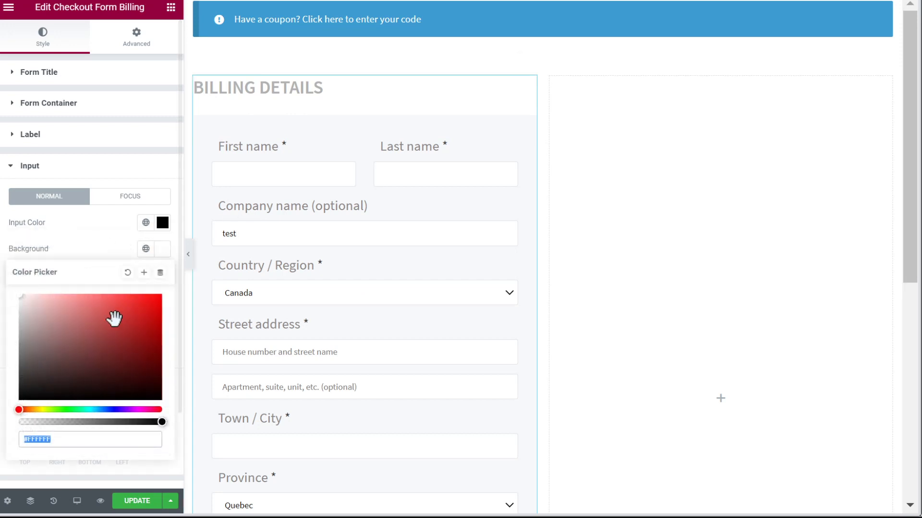
pyautogui.moveTo(56, 334); pyautogui.dragTo(12, 417)
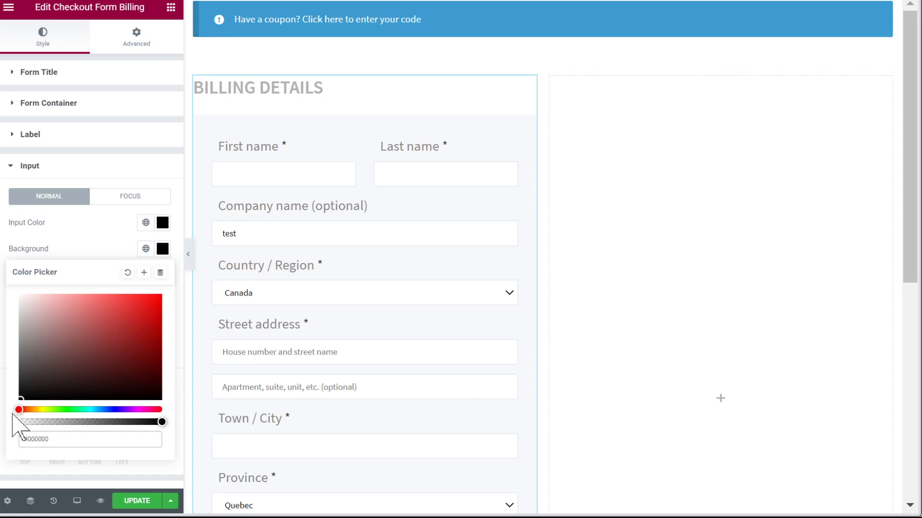
pyautogui.click(7, 236)
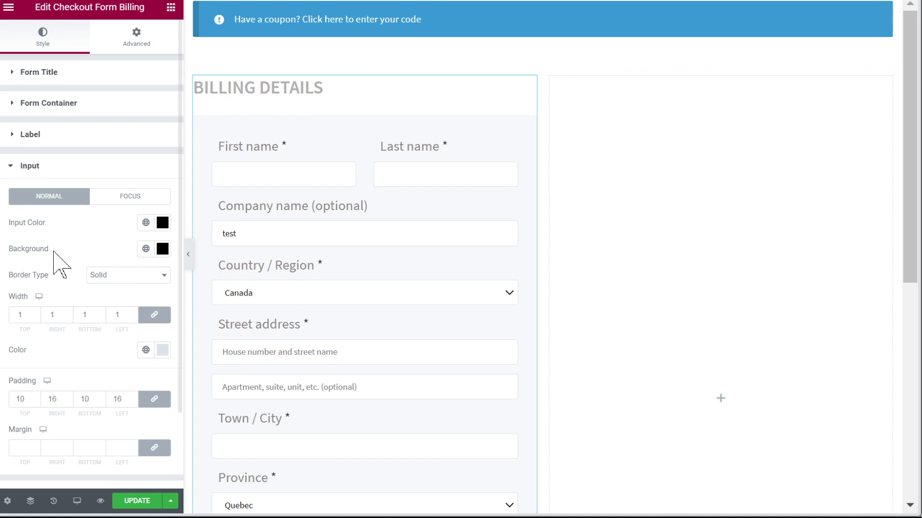
# - Give the input fields a Double border with a width of 11 on all sides
pyautogui.click(121, 278)
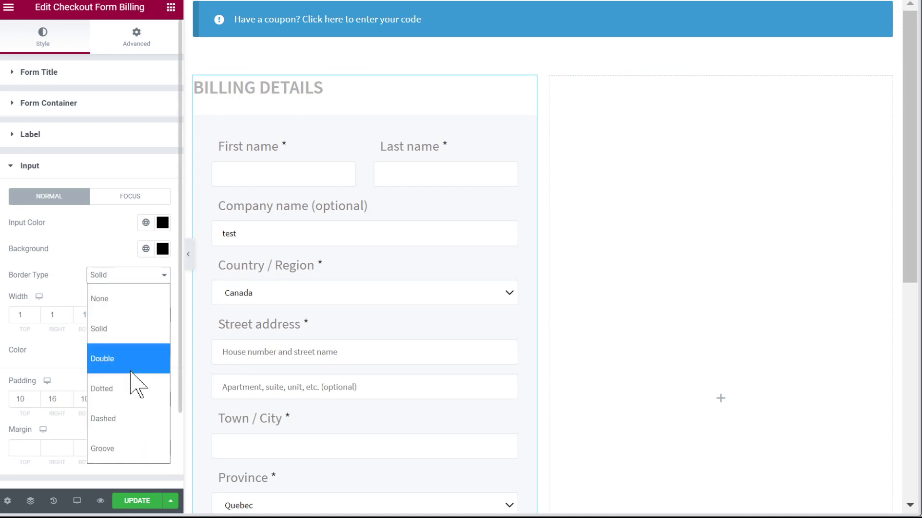
pyautogui.click(121, 359)
pyautogui.scroll(-2, 72, 250)
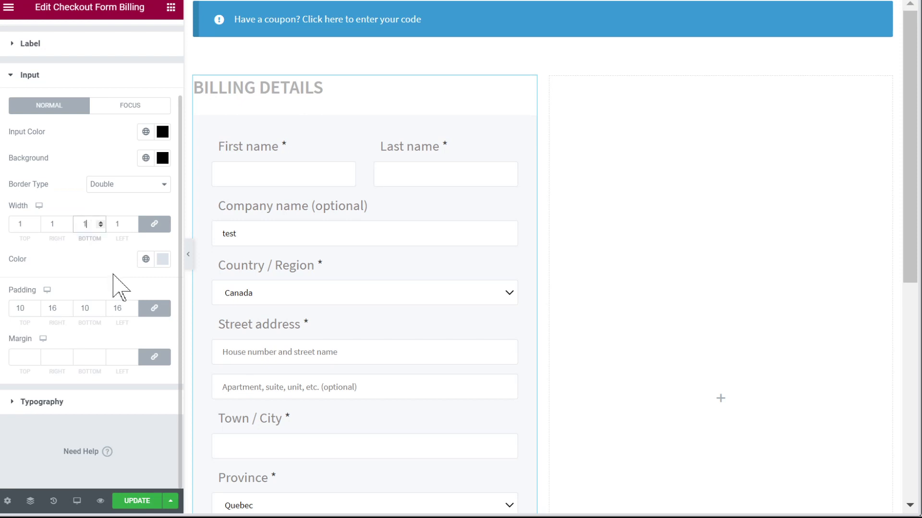
pyautogui.write('1')
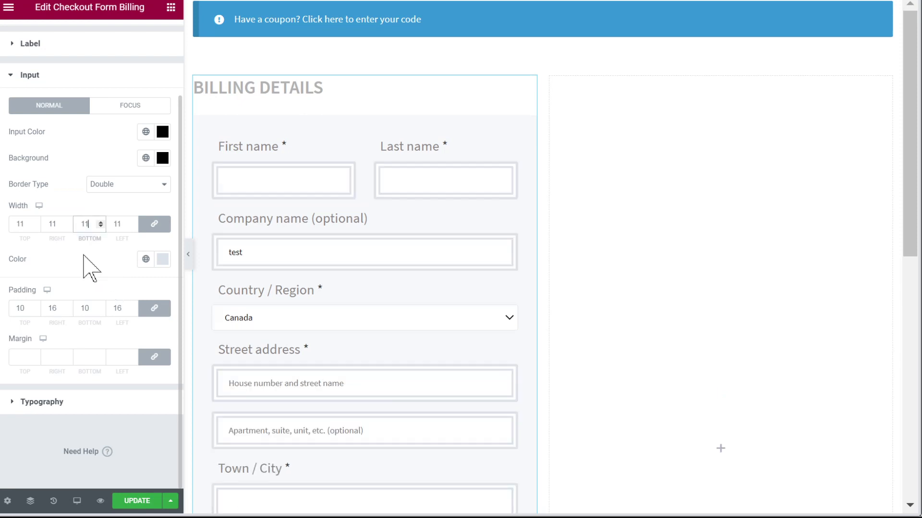
# - Try the input fields with border type None, ending with a Solid border
pyautogui.click(124, 190)
pyautogui.click(124, 206)
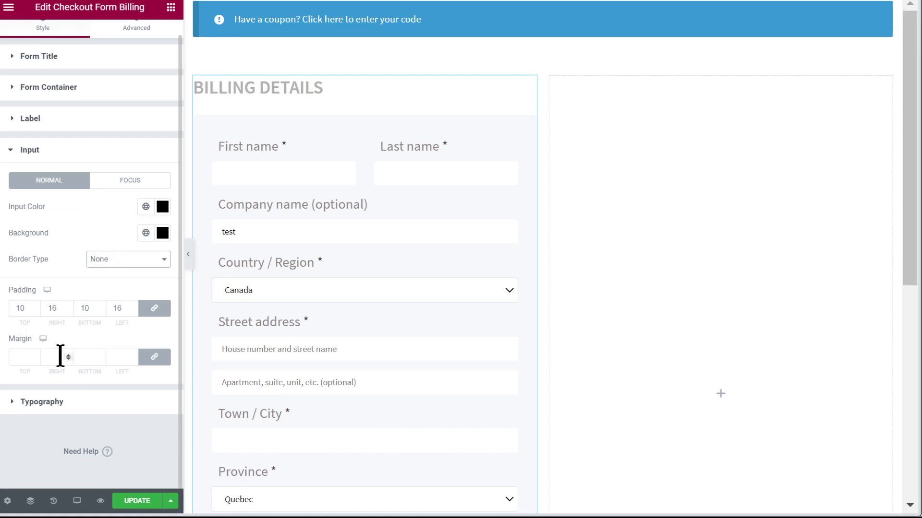
pyautogui.click(117, 261)
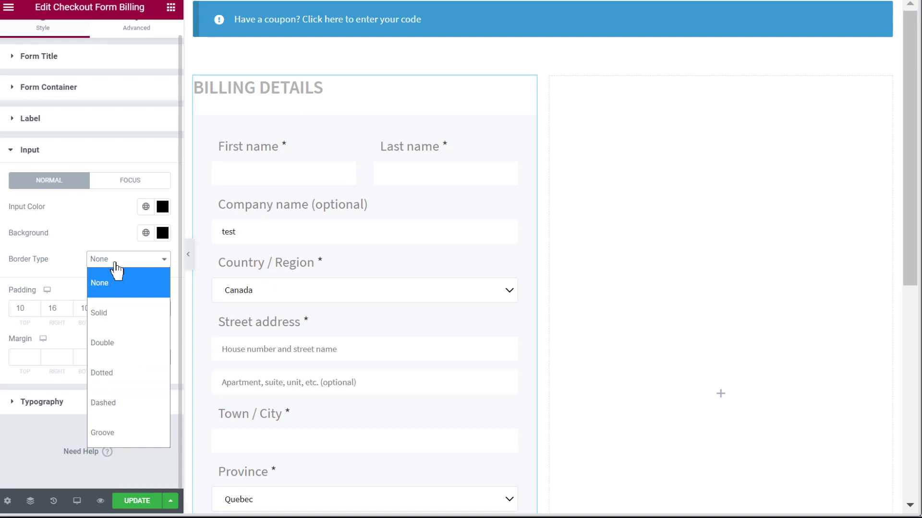
pyautogui.click(115, 313)
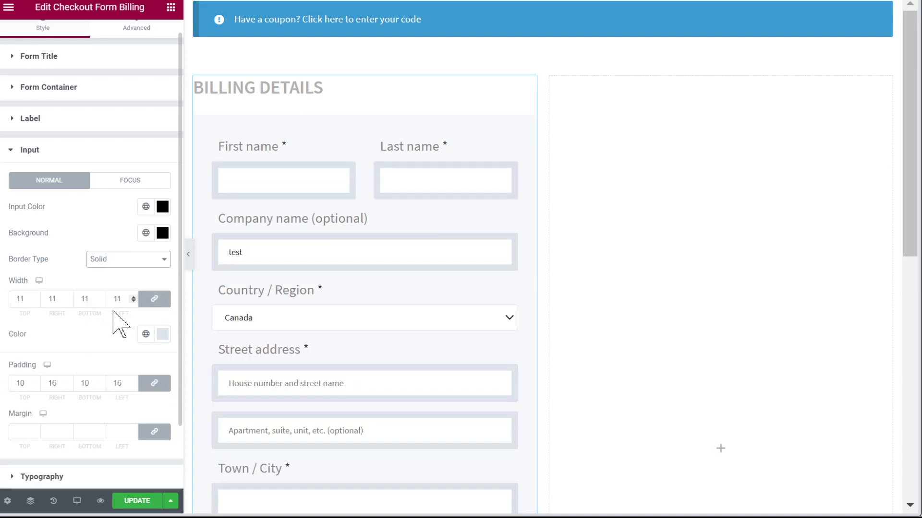
# - Change the input background to a muted reddish brown and the input border color to gray #A8A9AA
pyautogui.click(162, 234)
pyautogui.click(56, 324)
pyautogui.click(72, 236)
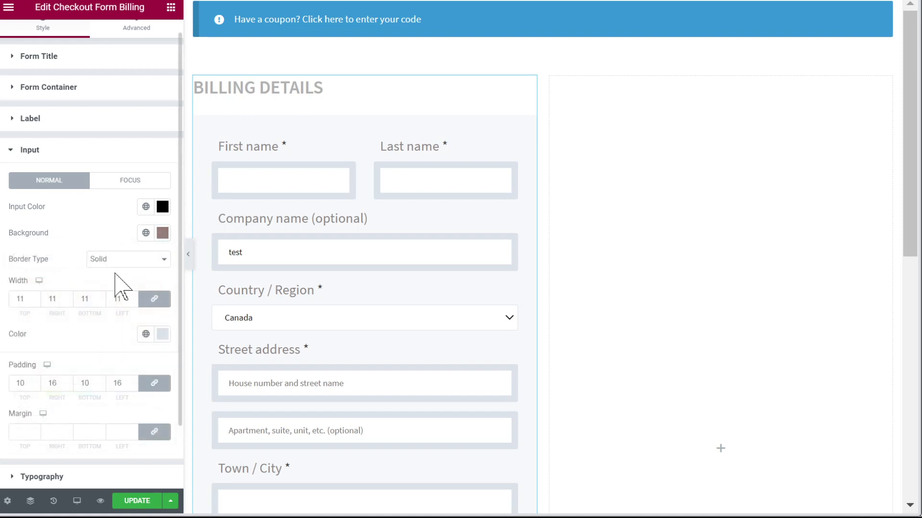
pyautogui.click(162, 335)
pyautogui.moveTo(30, 218); pyautogui.dragTo(20, 193)
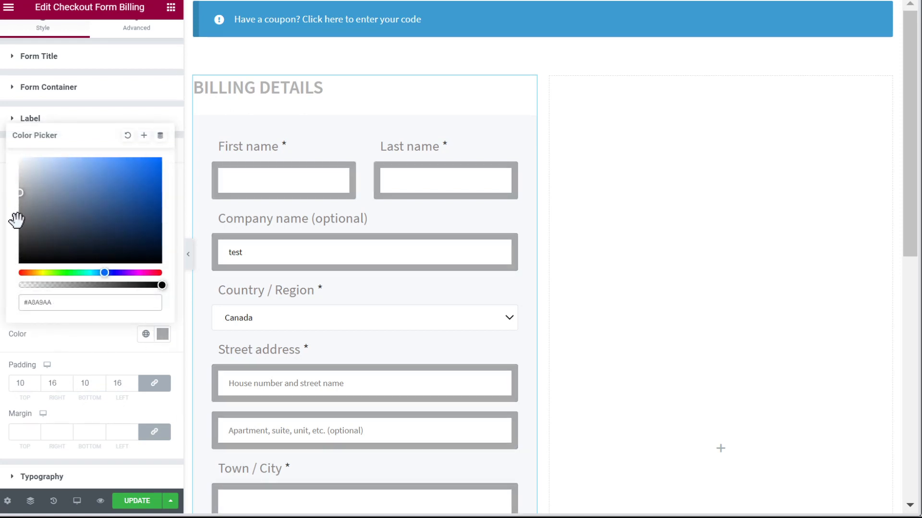
pyautogui.click(4, 252)
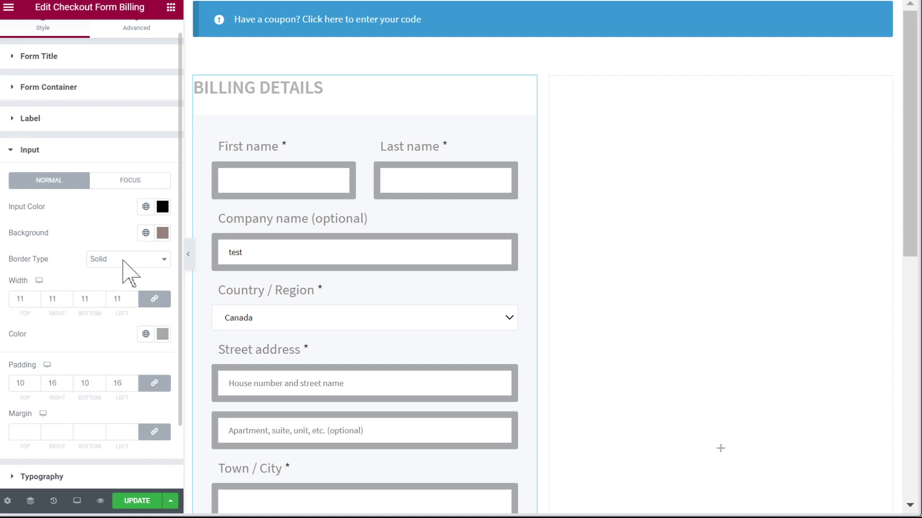
# - Set the input fields' padding to 8 and their margin to 10 on all sides
pyautogui.scroll(-2, 128, 284)
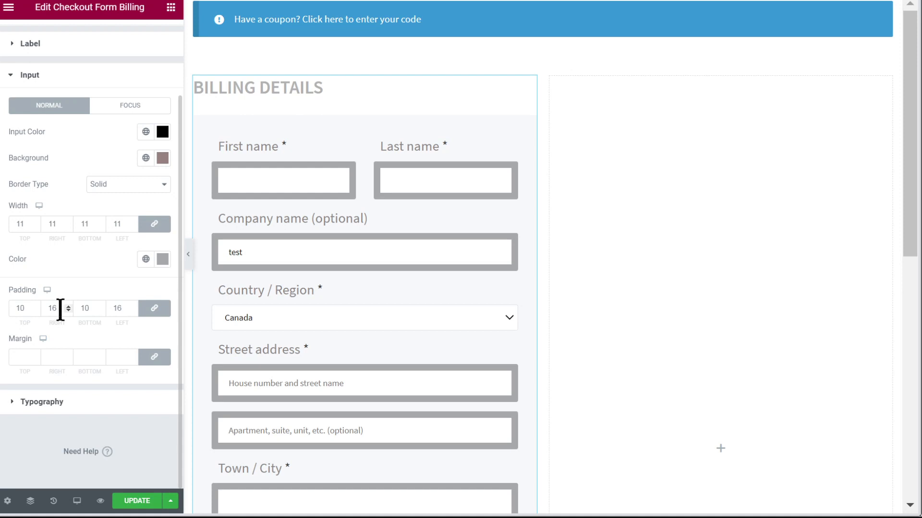
pyautogui.moveTo(60, 309); pyautogui.dragTo(40, 310)
pyautogui.write('8')
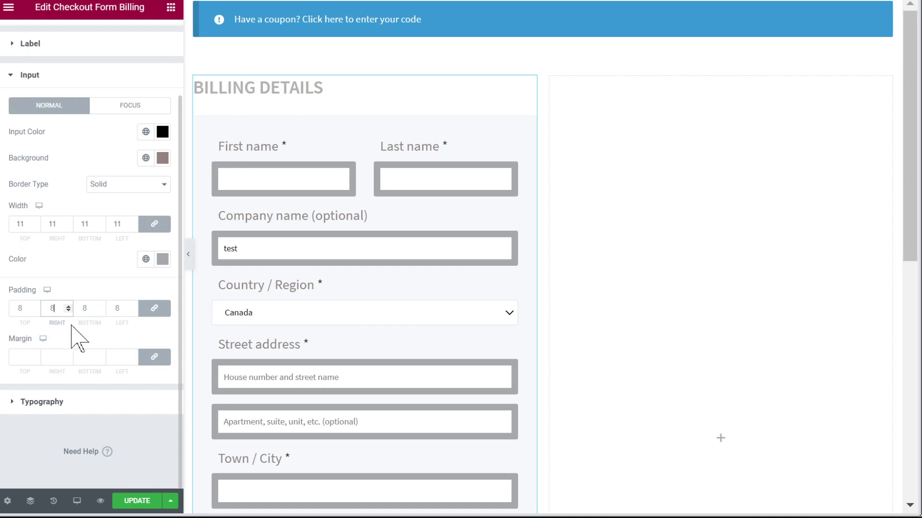
pyautogui.click(55, 357)
pyautogui.write('10')
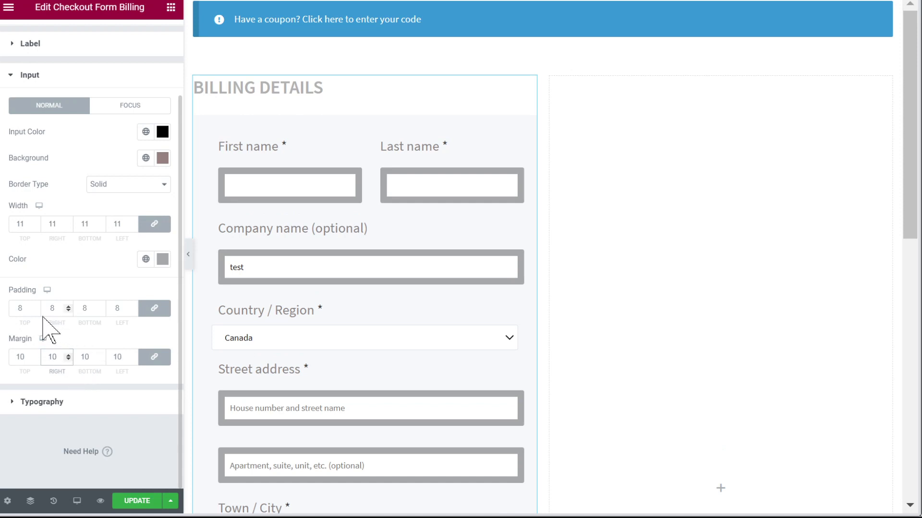
# - Set the primary typography for the form title and labels to the Kaushan Script font family
pyautogui.click(48, 401)
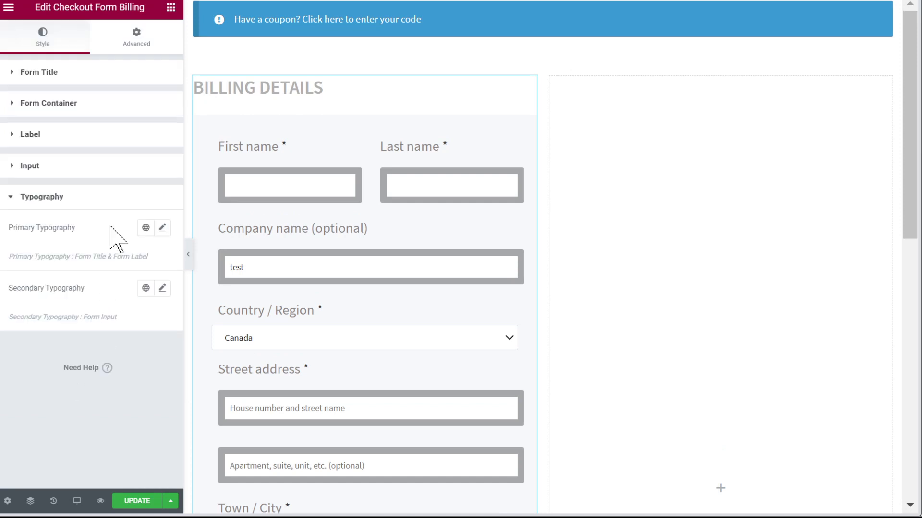
pyautogui.click(162, 228)
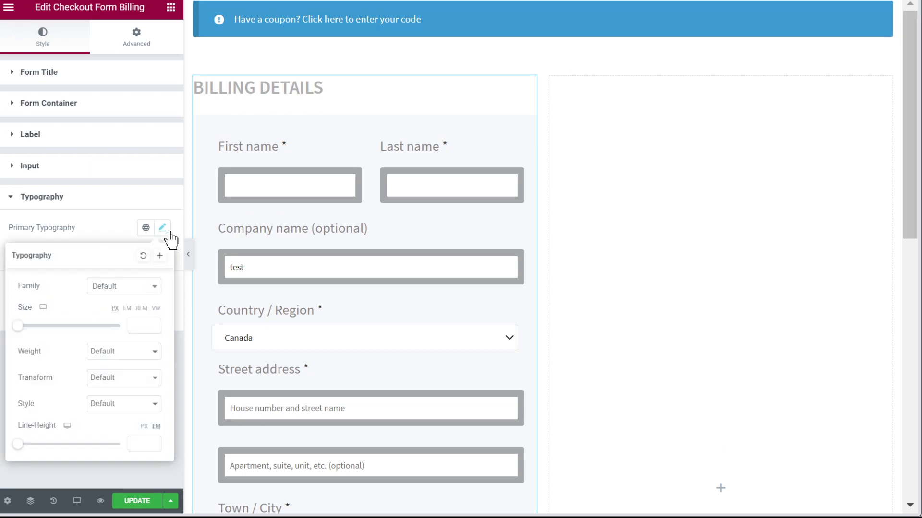
pyautogui.click(129, 287)
pyautogui.write('kaus')
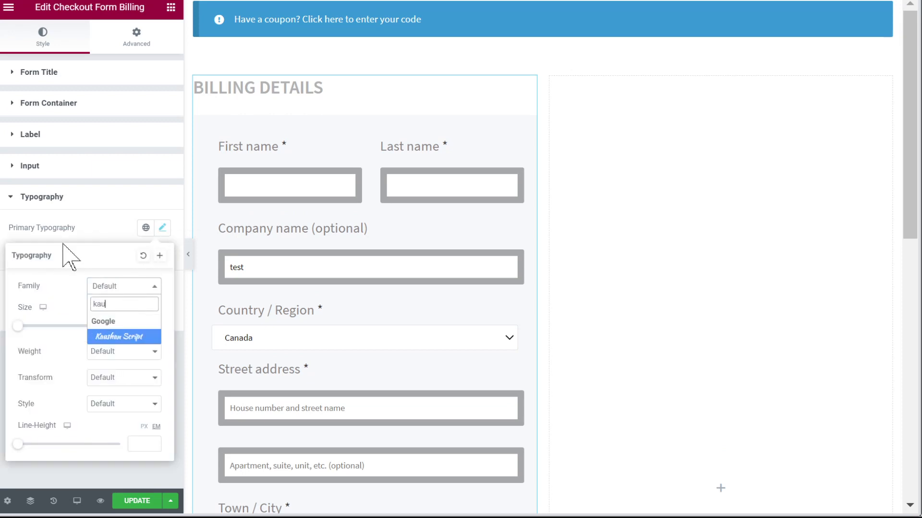
pyautogui.press('Return')
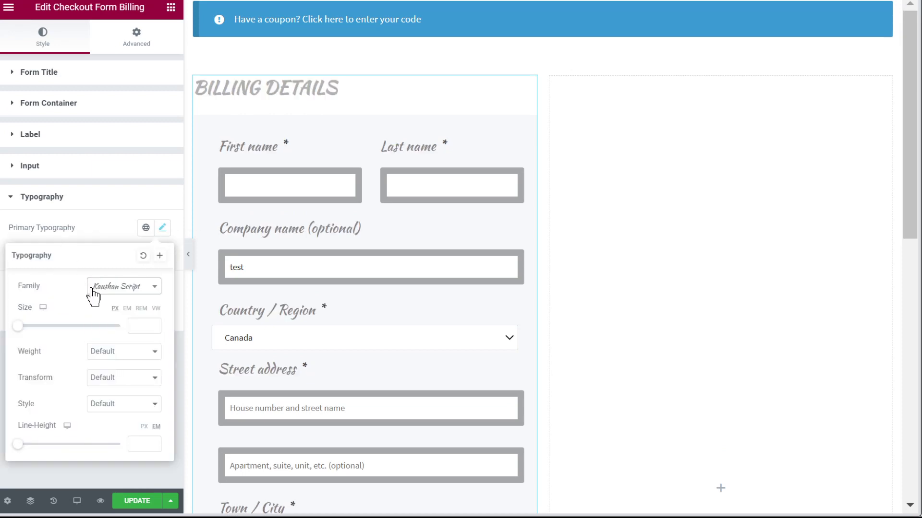
pyautogui.click(74, 234)
# - Set the secondary typography for the form inputs to Kaushan Script and review the remaining billing fields
pyautogui.click(163, 290)
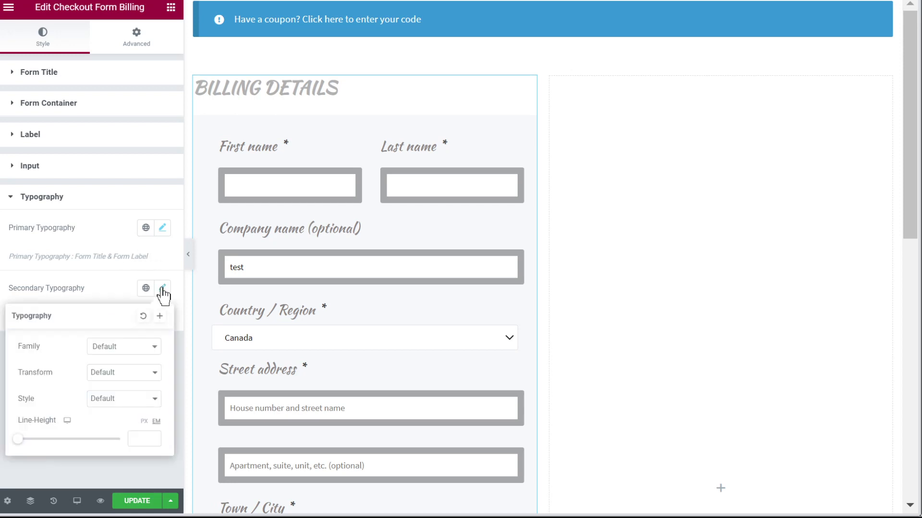
pyautogui.click(118, 357)
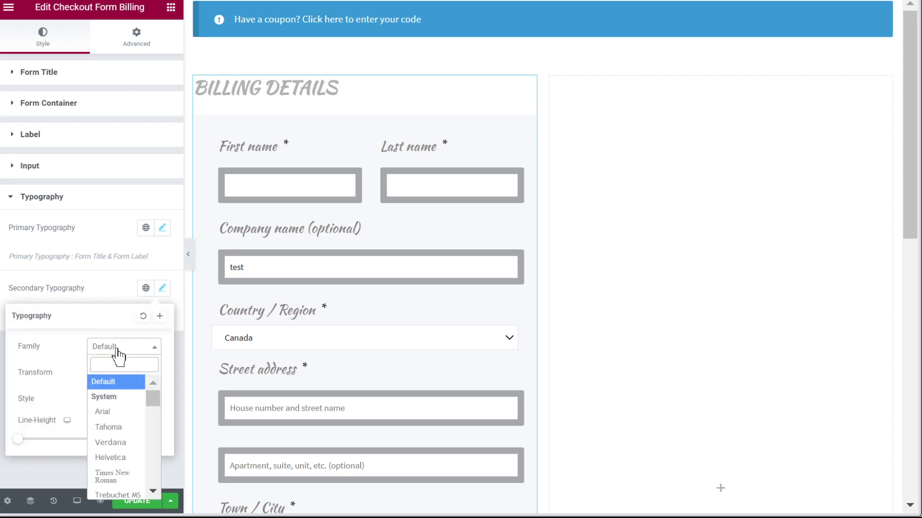
pyautogui.write('kau')
pyautogui.press('Return')
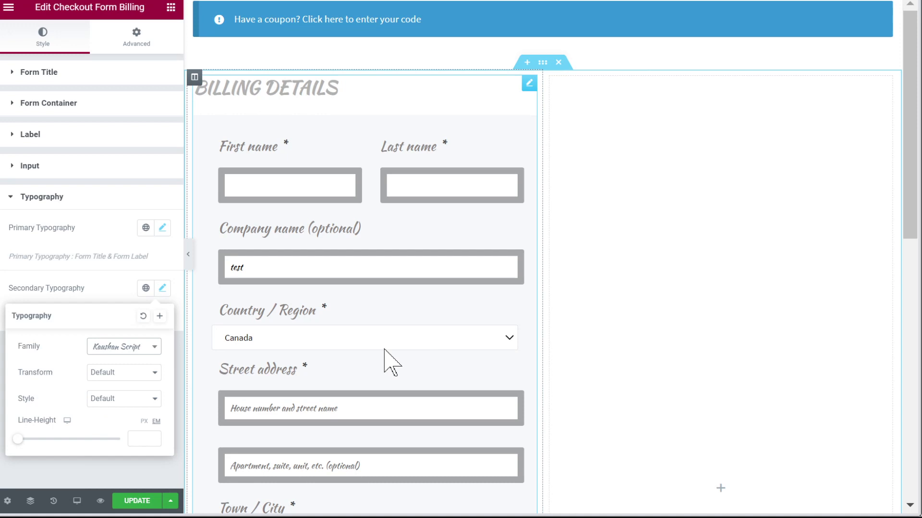
pyautogui.scroll(-7, 390, 362)
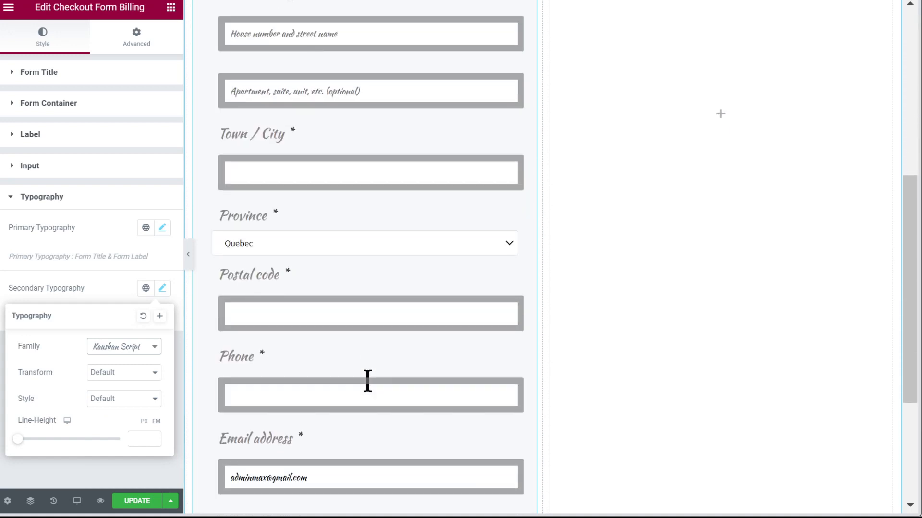
# - Add a Checkout Form Shipping widget directly below the billing form in the first column
pyautogui.click(302, 249)
pyautogui.click(301, 249)
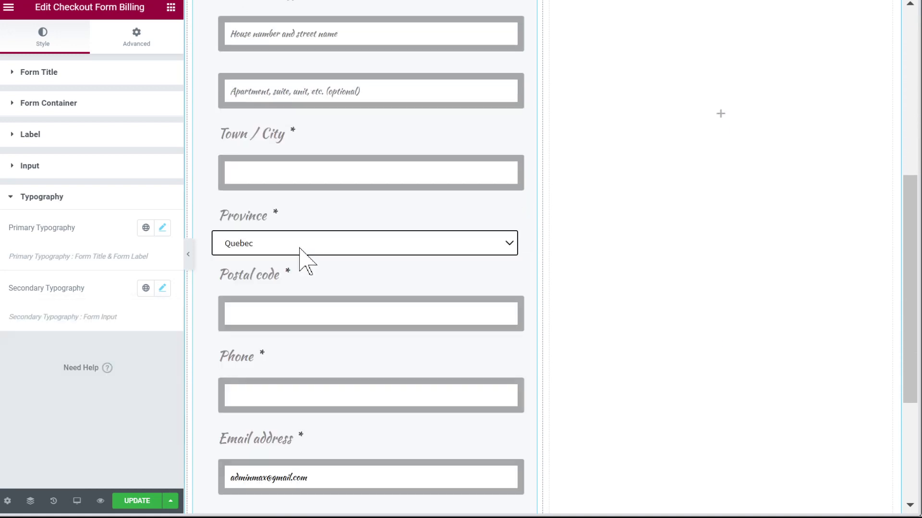
pyautogui.scroll(-4, 255, 291)
pyautogui.scroll(1, 223, 317)
pyautogui.scroll(10, 226, 336)
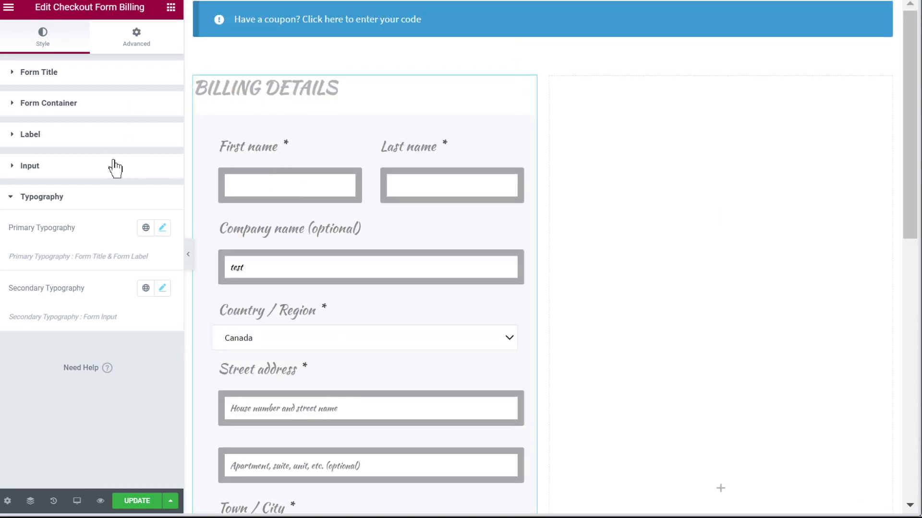
pyautogui.click(171, 8)
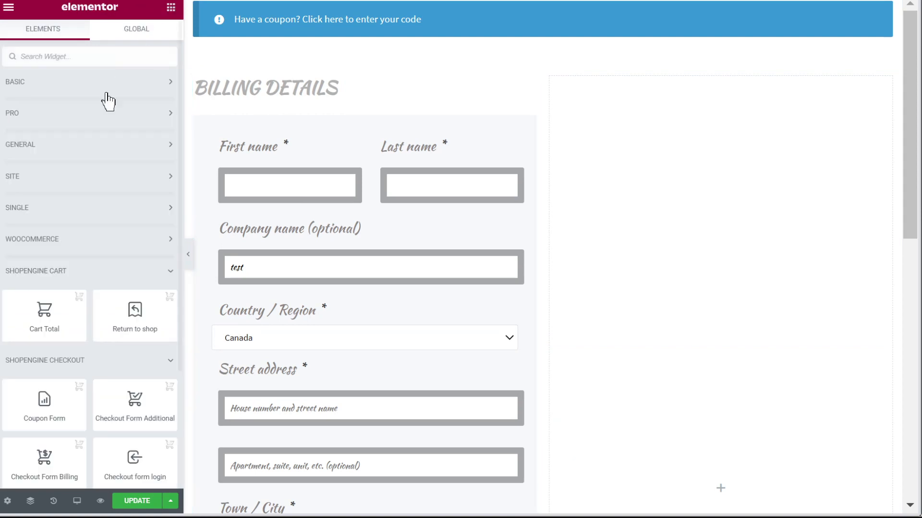
pyautogui.scroll(-3, 88, 231)
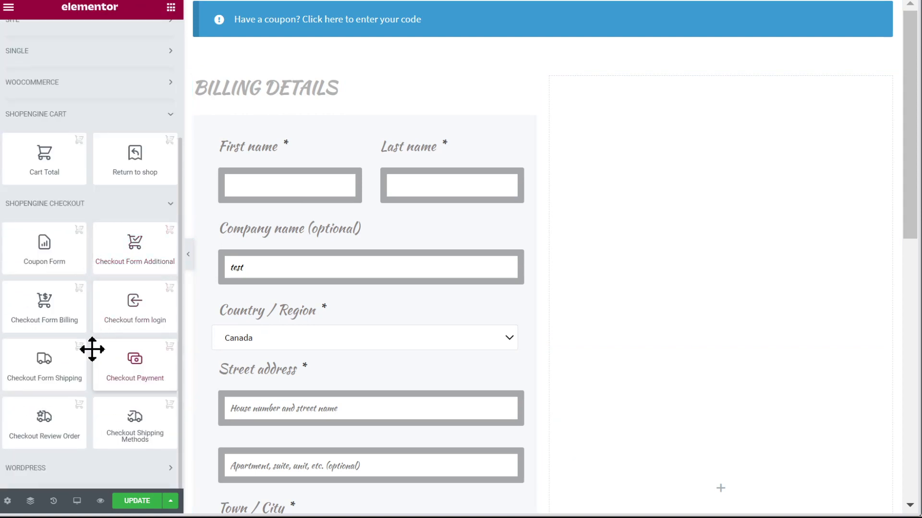
pyautogui.moveTo(48, 376); pyautogui.dragTo(63, 332)
pyautogui.scroll(-10, 376, 292)
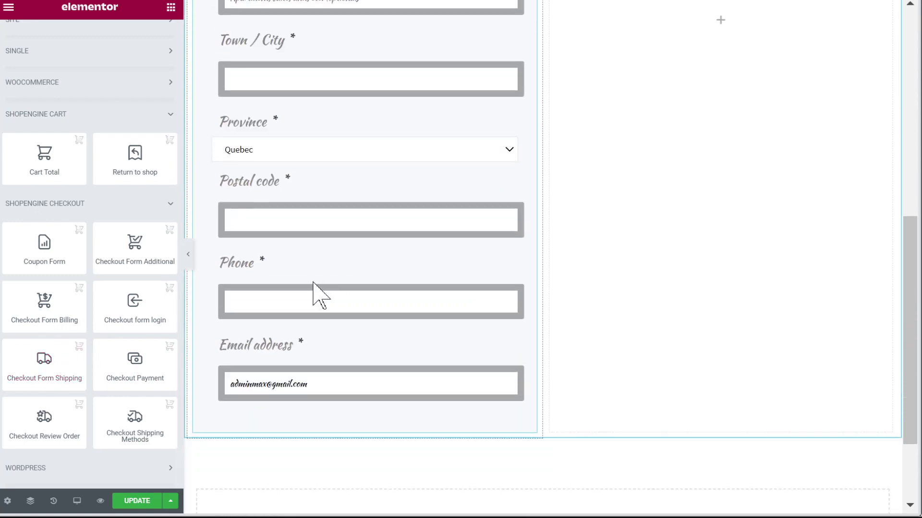
pyautogui.scroll(-3, 312, 282)
pyautogui.moveTo(62, 360); pyautogui.dragTo(341, 333)
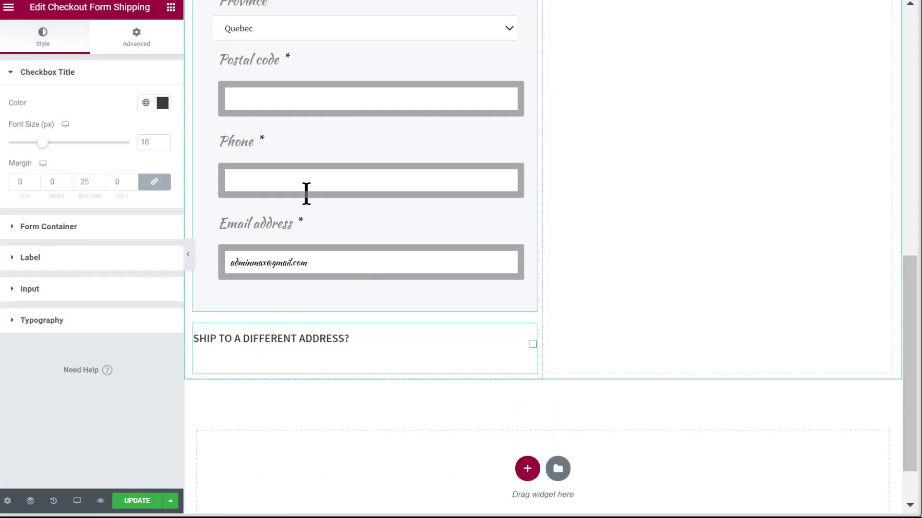
# - Enable shipping to a different address and paste the billing form's copied style onto the shipping form
pyautogui.click(532, 344)
pyautogui.rightClick(351, 193)
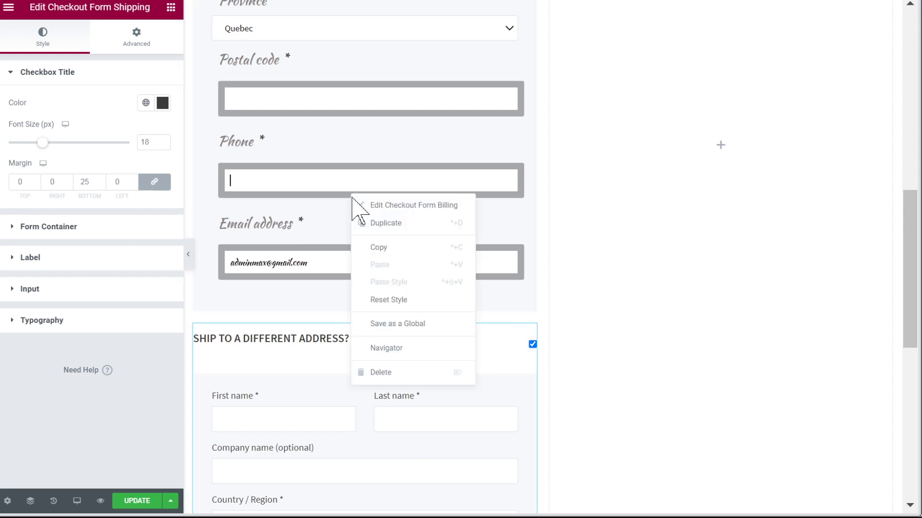
pyautogui.rightClick(323, 215)
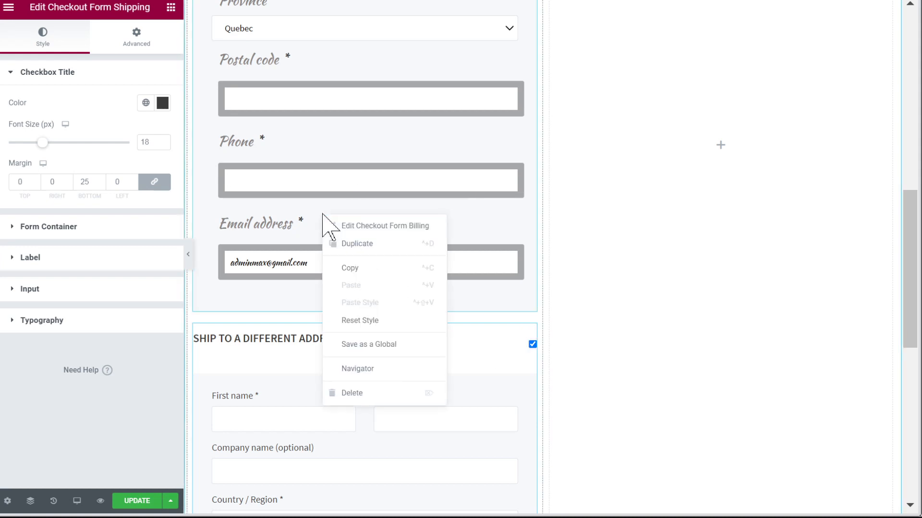
pyautogui.click(374, 267)
pyautogui.scroll(-5, 368, 276)
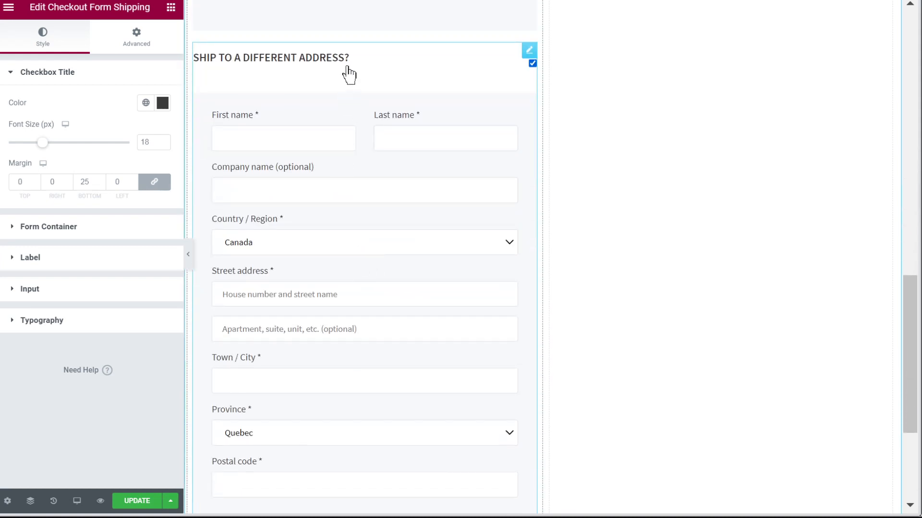
pyautogui.rightClick(534, 61)
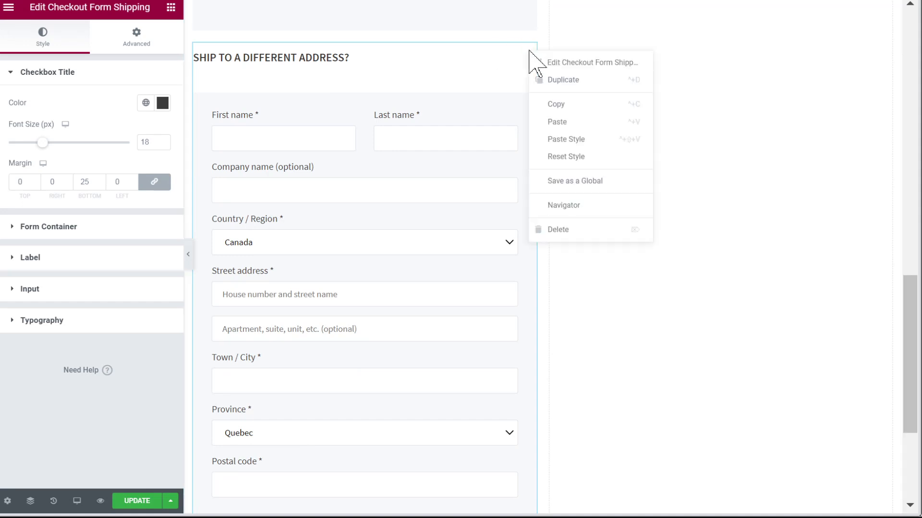
pyautogui.click(580, 140)
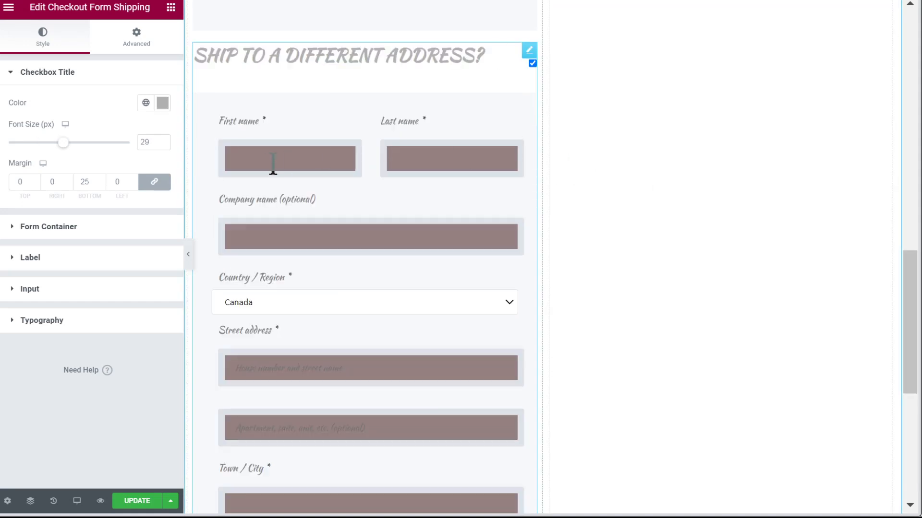
# - Compare the shipping form's pasted styling with the billing form, and review the order table, payment and shipping sections alongside
pyautogui.scroll(2, 338, 221)
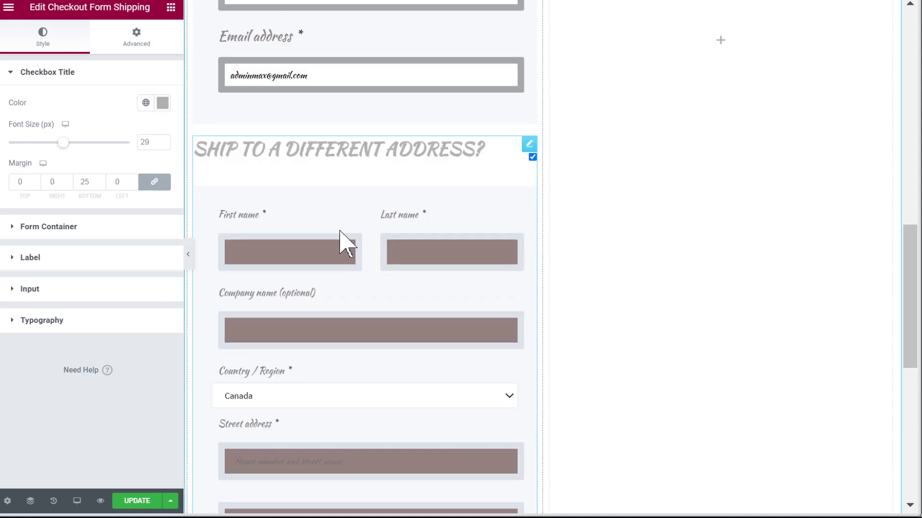
pyautogui.click(271, 263)
pyautogui.click(362, 304)
pyautogui.scroll(3, 340, 317)
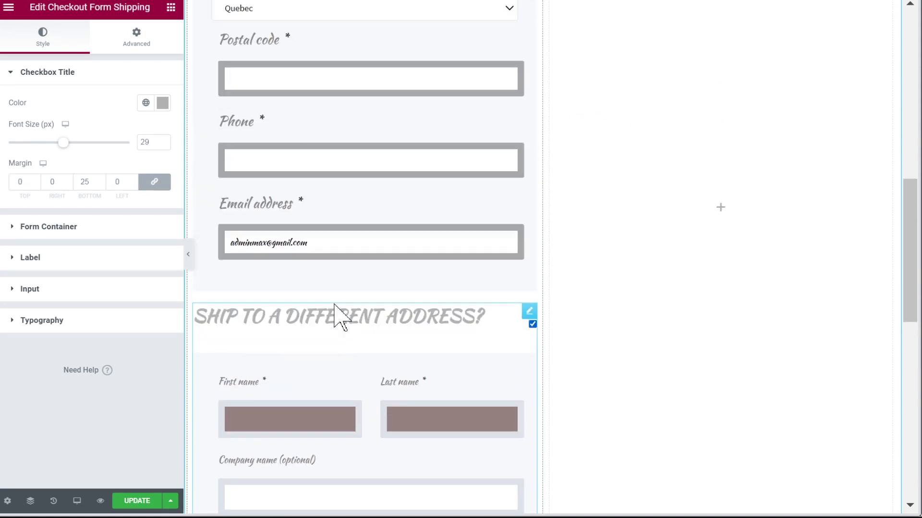
pyautogui.scroll(1, 336, 316)
pyautogui.click(317, 264)
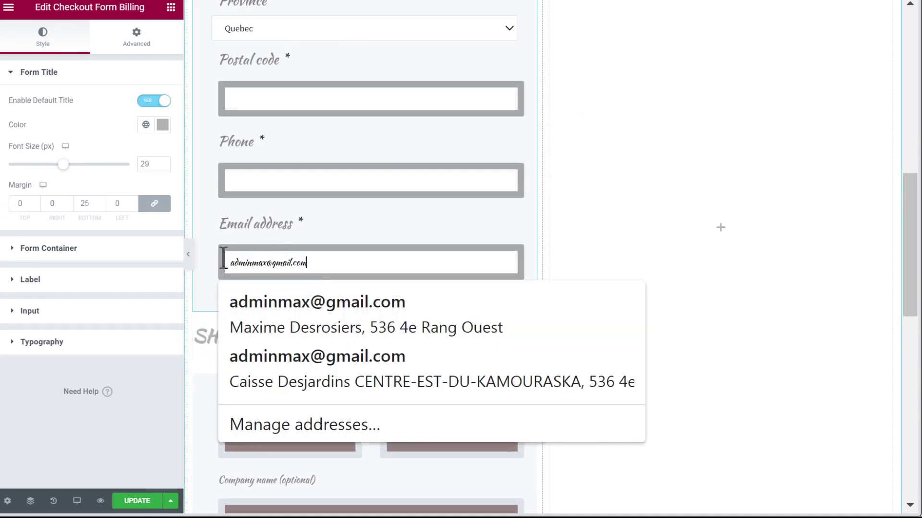
pyautogui.click(208, 345)
pyautogui.scroll(-4, 288, 304)
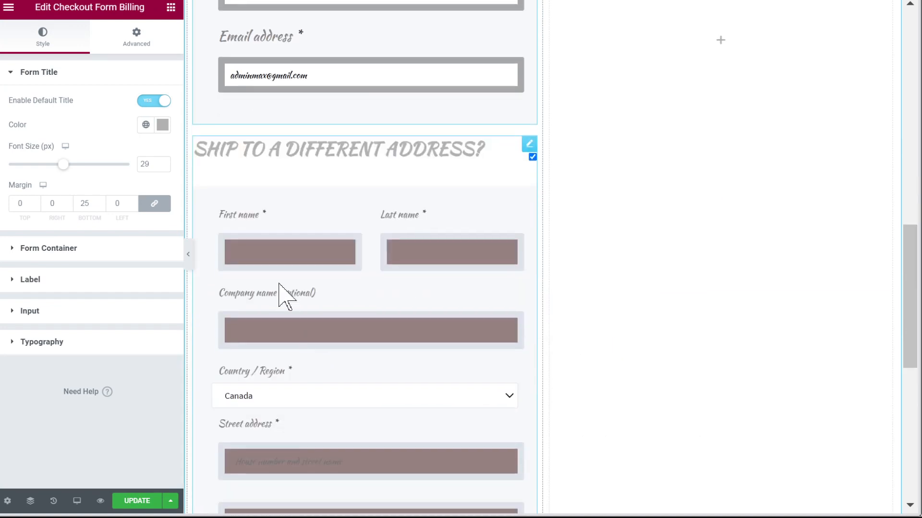
pyautogui.scroll(-10, 323, 286)
pyautogui.scroll(10, 355, 314)
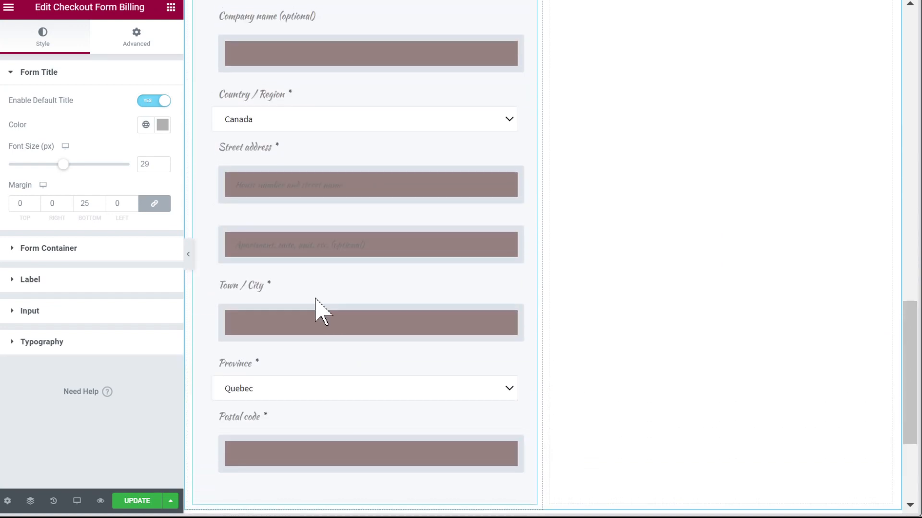
pyautogui.scroll(10, 372, 288)
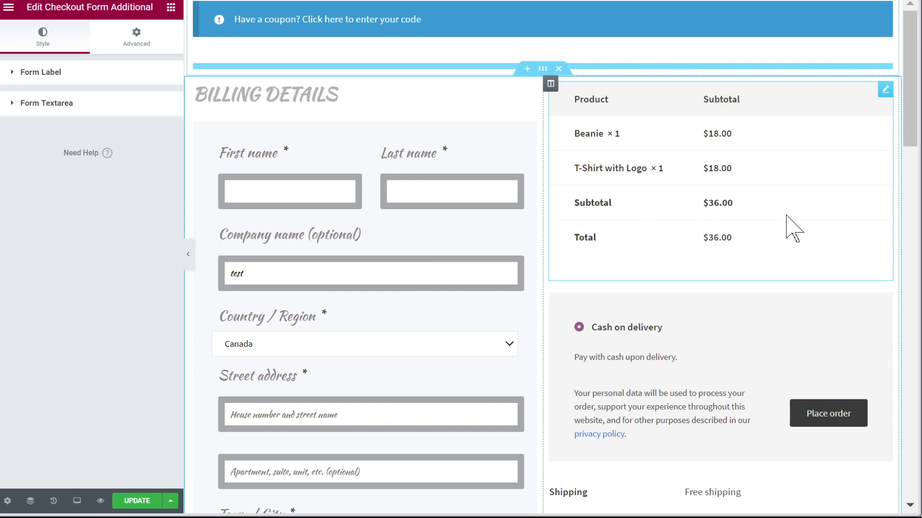
pyautogui.scroll(-4, 749, 226)
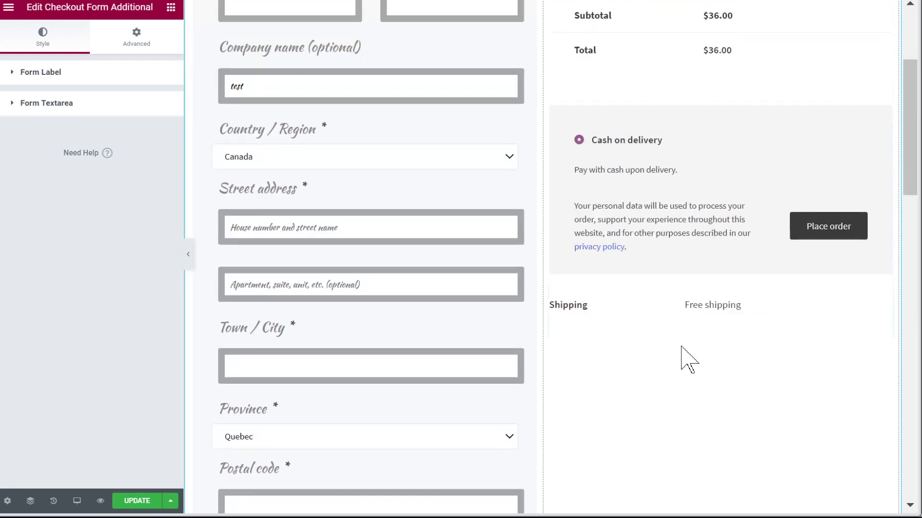
pyautogui.scroll(2, 688, 360)
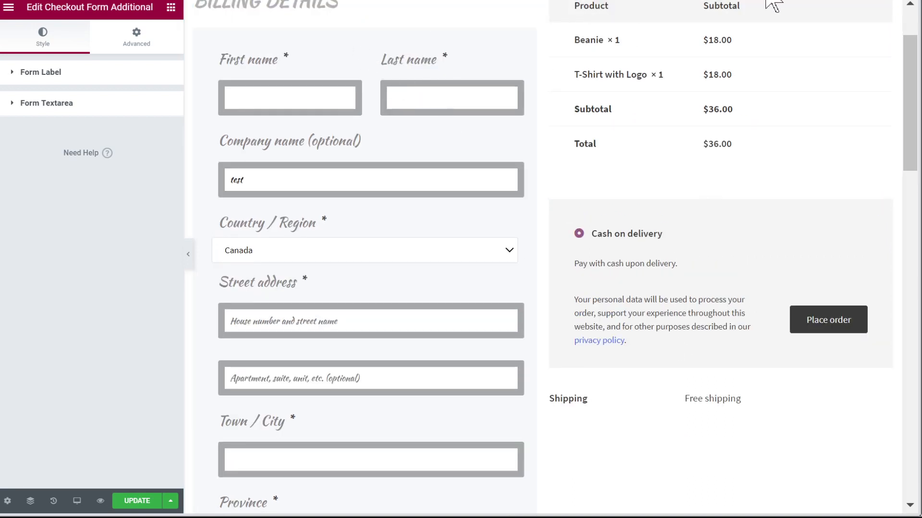
# - Search Google in a new browser tab for "woocommerce cart checkout customization elementor"
pyautogui.hotkey('ctrl', 't')
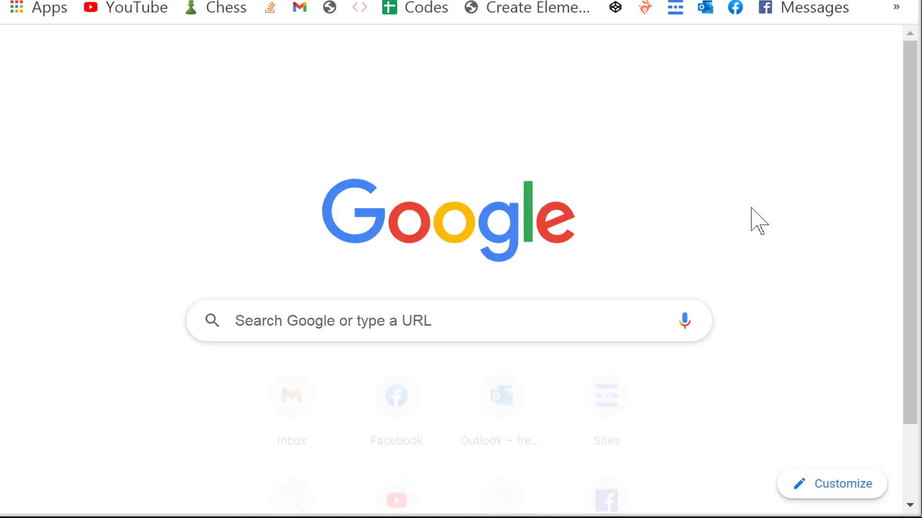
pyautogui.write('woocommerce cart')
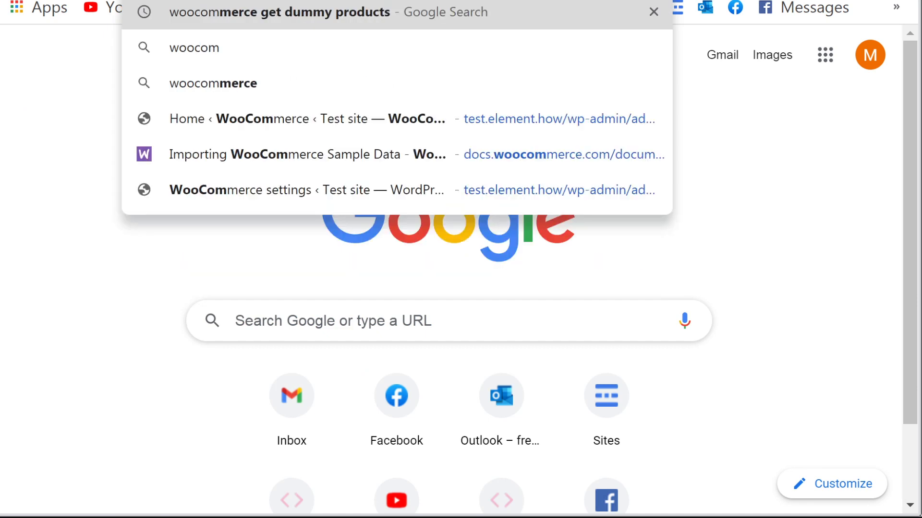
pyautogui.write(' c')
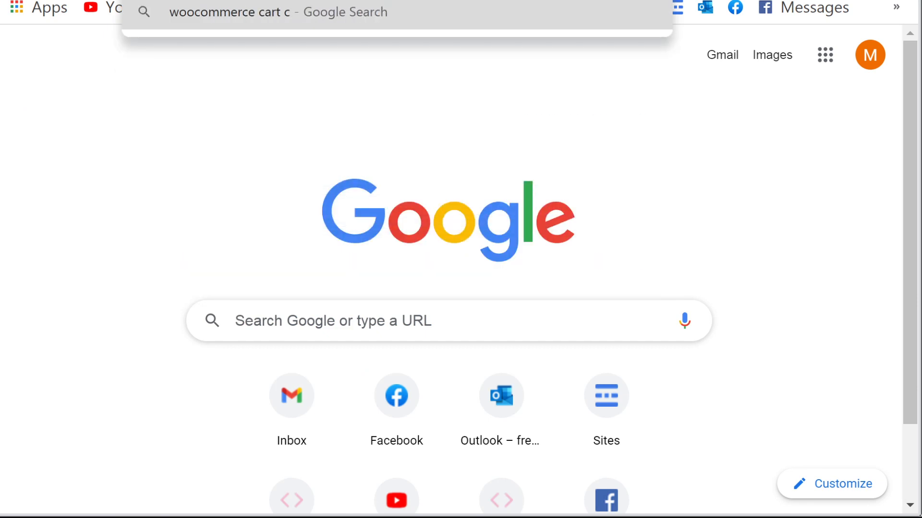
pyautogui.write('heckout customiza')
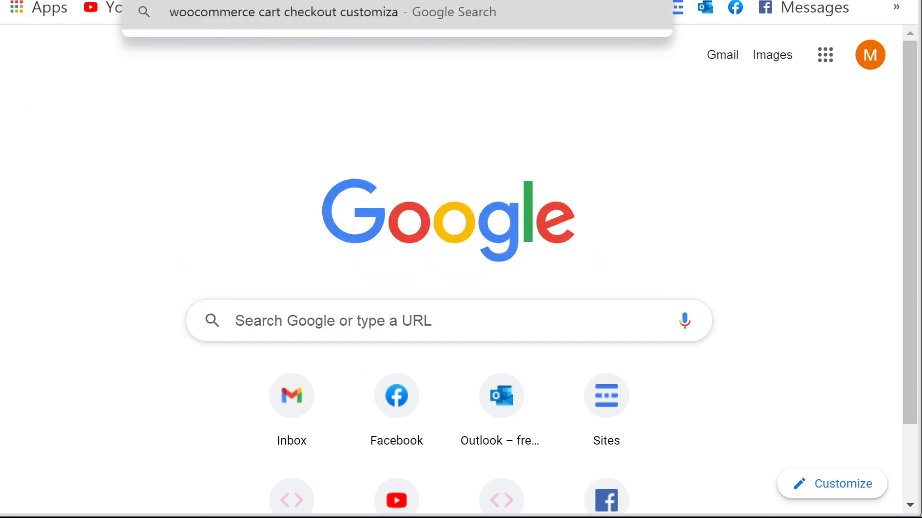
pyautogui.write('tion elementor')
pyautogui.press('Return')
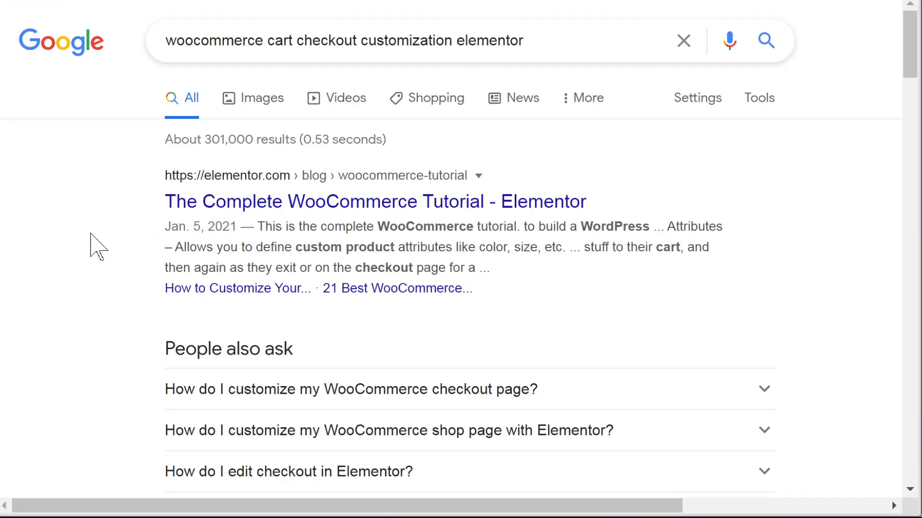
# - Open the element.how result about Elementor Cart & Checkout Pages for WooCommerce
pyautogui.scroll(-8, 159, 261)
pyautogui.scroll(-13, 144, 280)
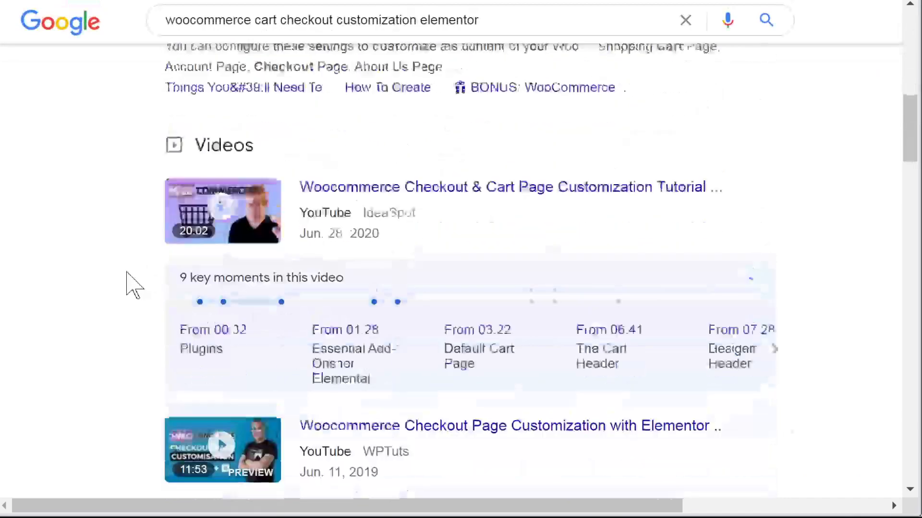
pyautogui.scroll(-8, 134, 286)
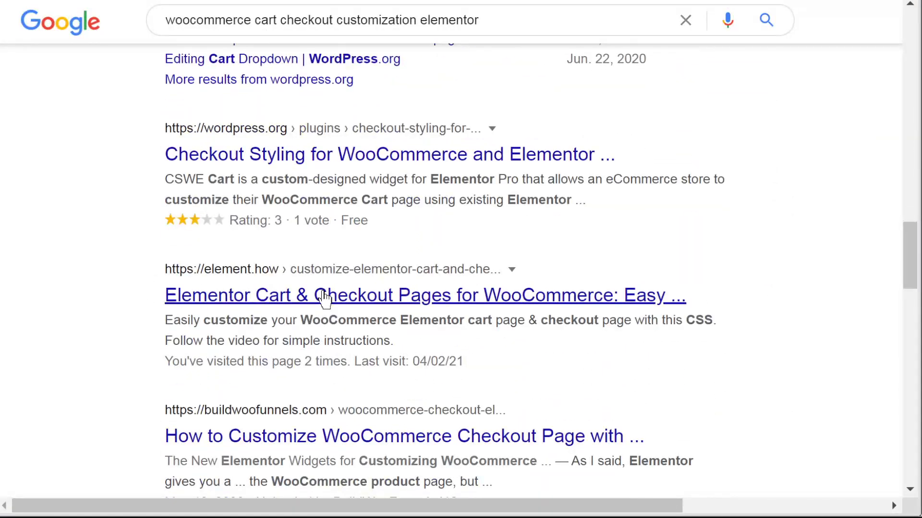
pyautogui.click(329, 296)
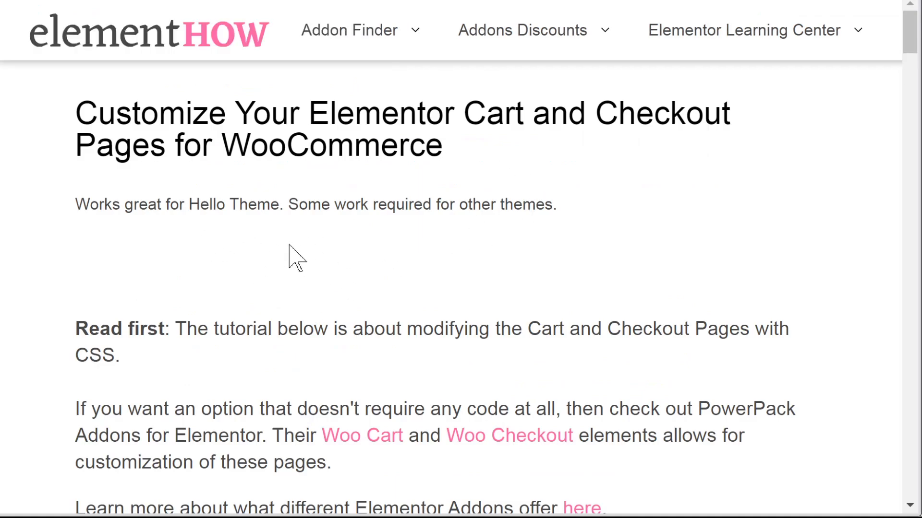
# - Examine the article's sample customized cart page with its product table and cart totals
pyautogui.scroll(-10, 56, 241)
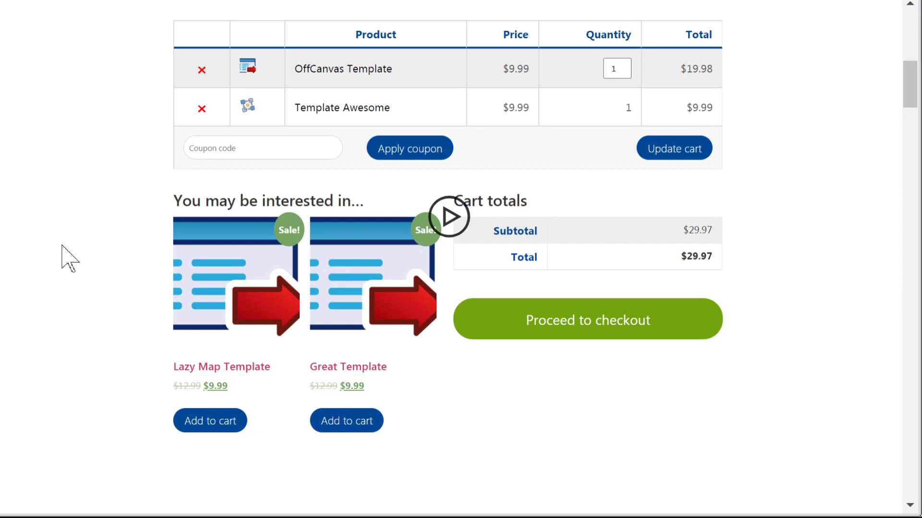
pyautogui.scroll(-2, 118, 264)
pyautogui.scroll(4, 118, 257)
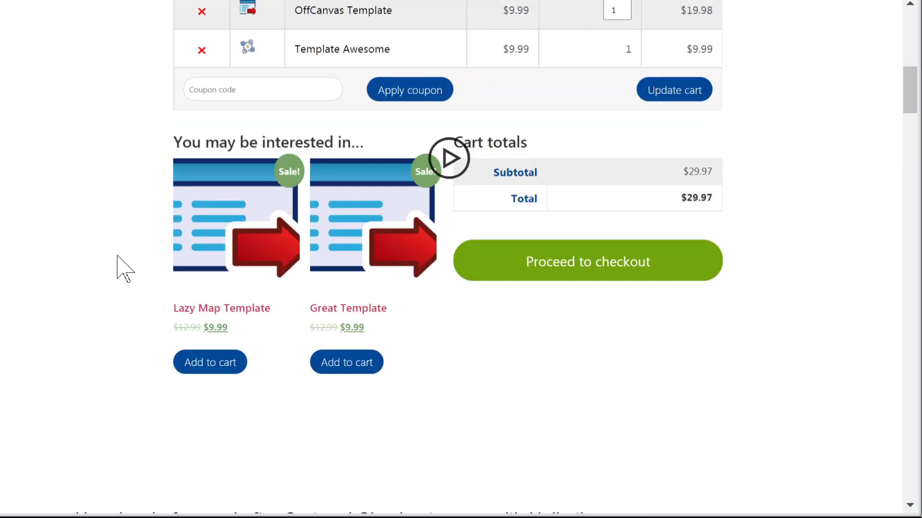
pyautogui.scroll(-4, 117, 259)
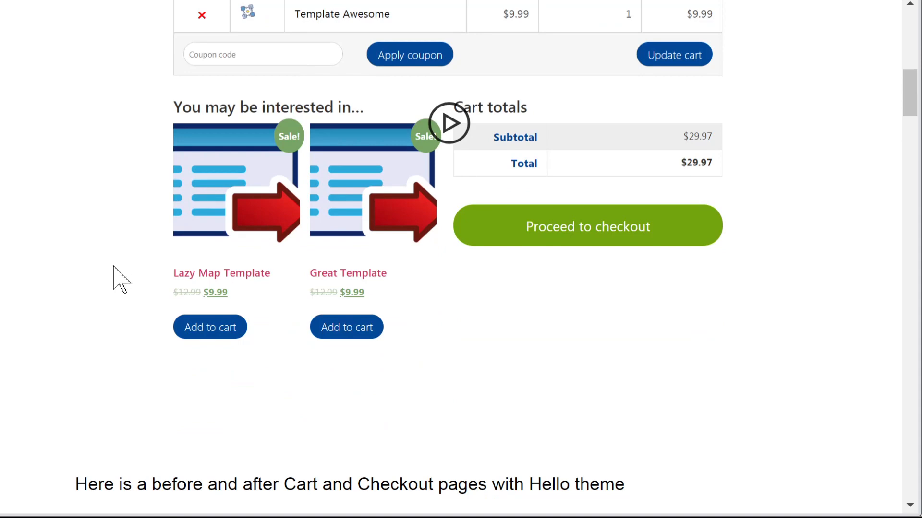
pyautogui.scroll(4, 117, 278)
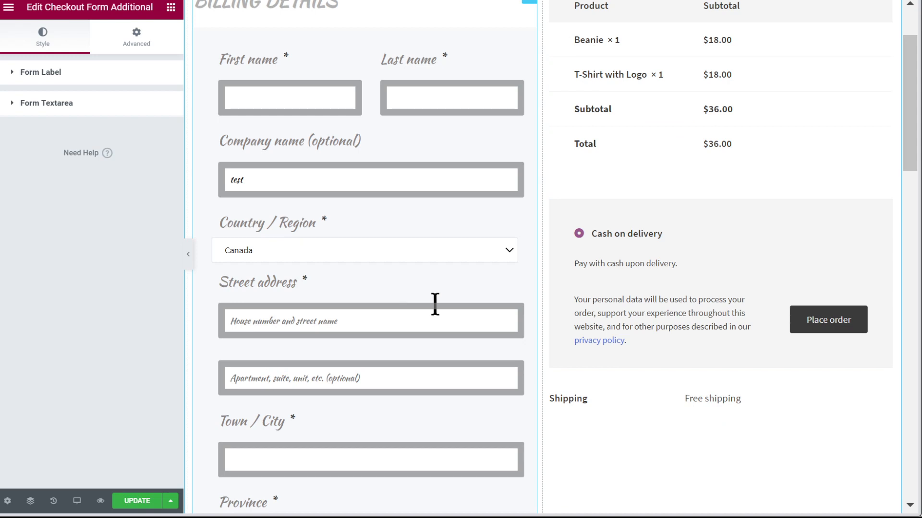
# - Return to the Elementor checkout template and review the billing form beside the order, payment and shipping sections
pyautogui.scroll(2, 435, 304)
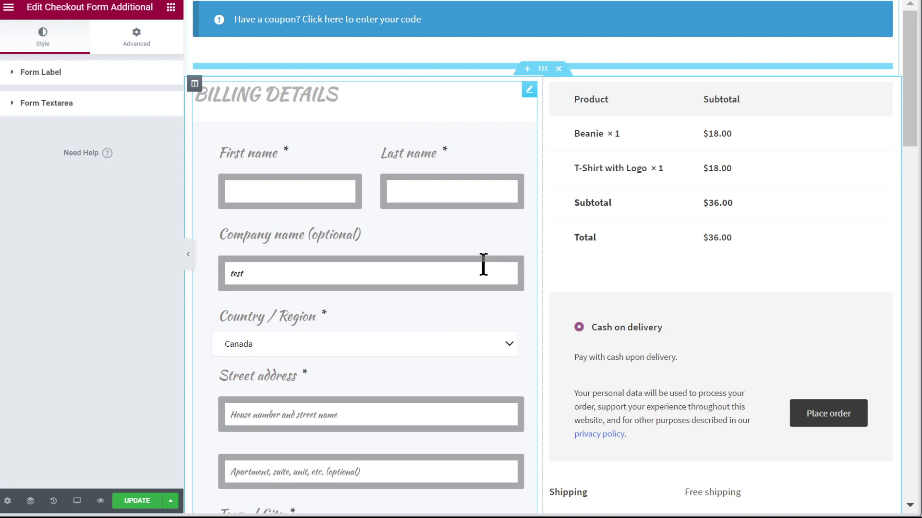
pyautogui.scroll(-2, 482, 264)
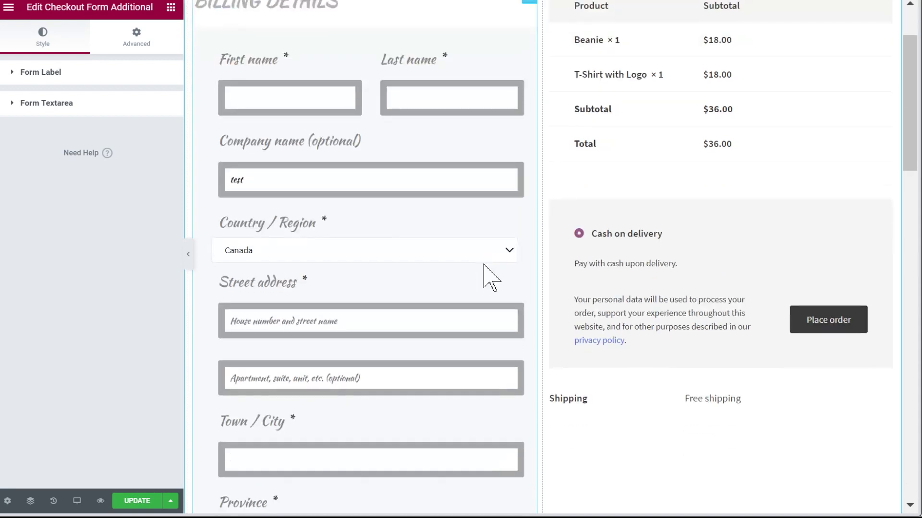
pyautogui.scroll(-2, 487, 271)
pyautogui.scroll(-2, 484, 265)
pyautogui.scroll(2, 484, 265)
pyautogui.scroll(4, 484, 265)
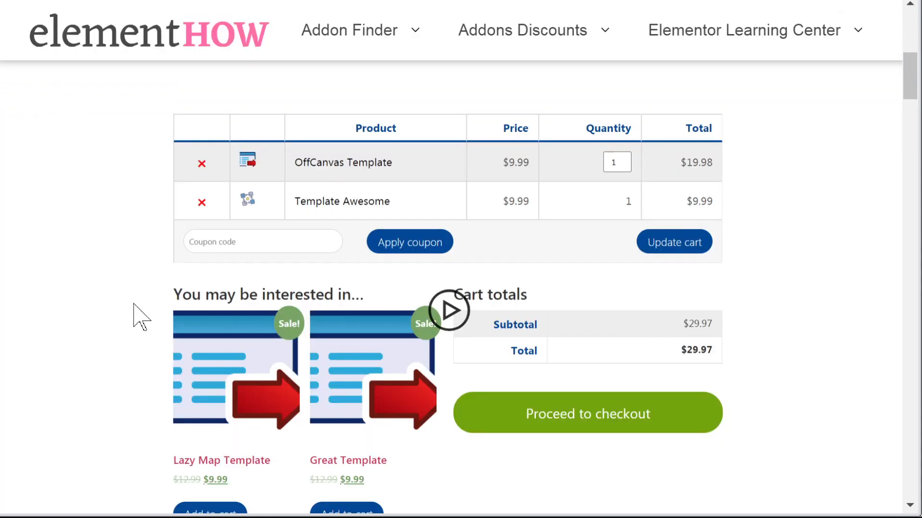
# - Switch back to the element.how article and read its introductory note on CSS and PowerPack alternatives for the cart and checkout pages
pyautogui.scroll(-4, 139, 316)
pyautogui.scroll(13, 137, 314)
pyautogui.scroll(-3, 138, 307)
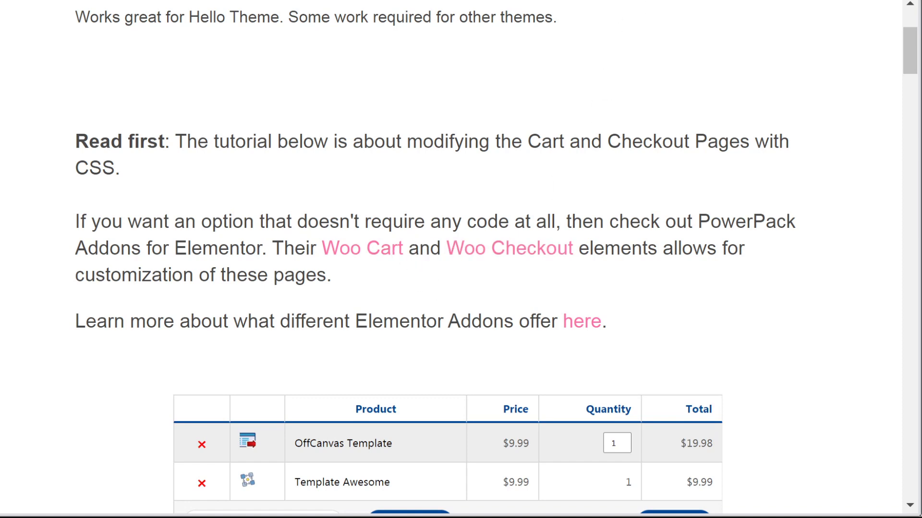
# - Switch to PowerPack's WooCommerce Cart Widget page and examine its sample cart design with the product table and cart totals
pyautogui.click(627, 0)
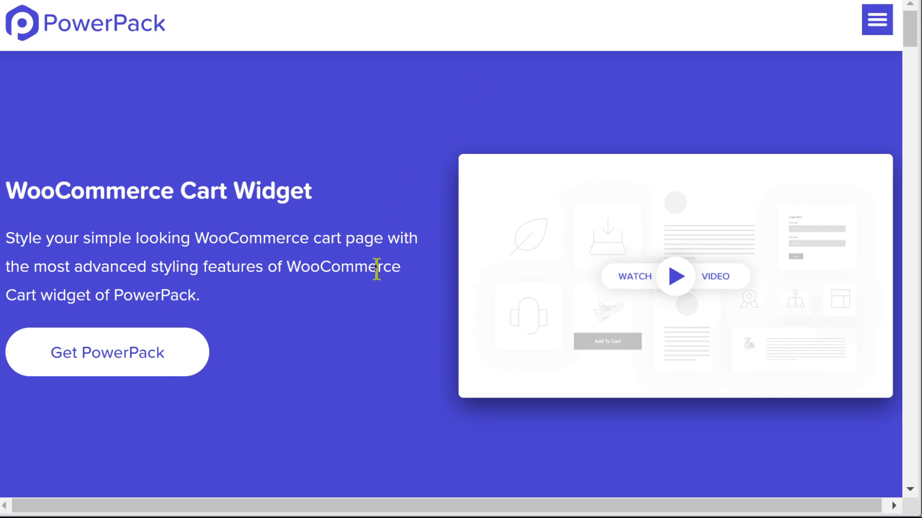
pyautogui.scroll(-10, 377, 268)
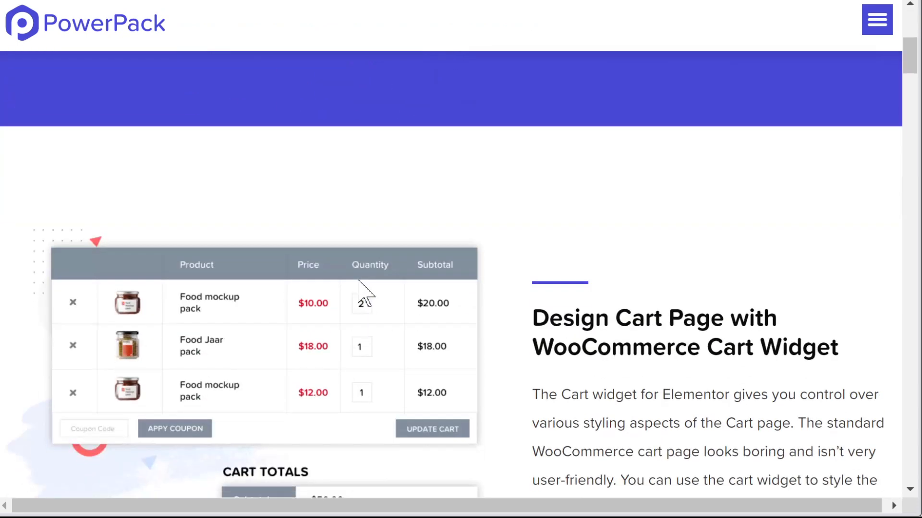
pyautogui.scroll(-2, 358, 280)
pyautogui.scroll(2, 358, 280)
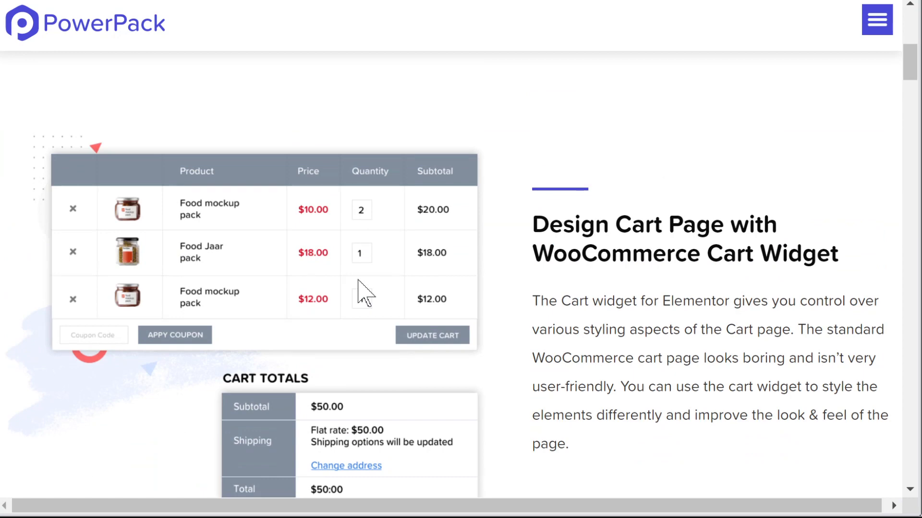
pyautogui.scroll(-4, 360, 283)
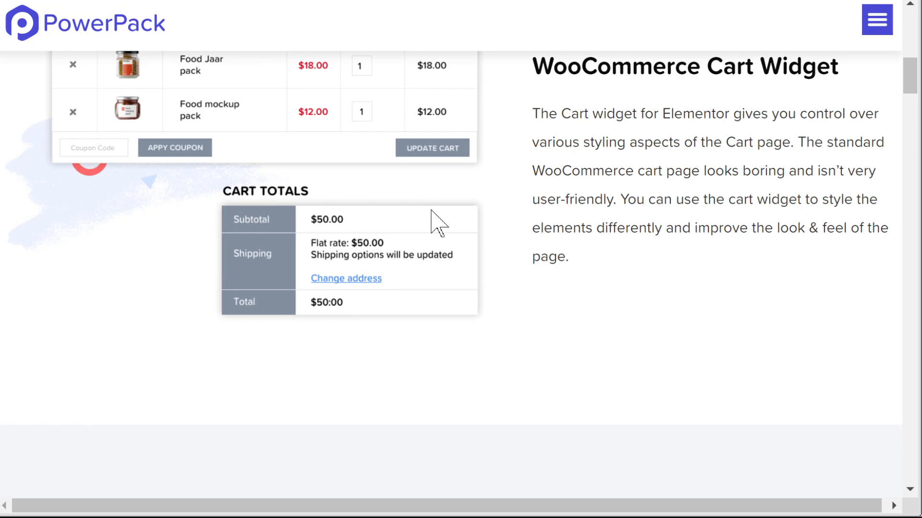
pyautogui.scroll(2, 431, 223)
# - Review the Cart widget's recommended products and coupon field styling sections on the PowerPack page
pyautogui.scroll(-10, 429, 226)
pyautogui.scroll(-8, 394, 239)
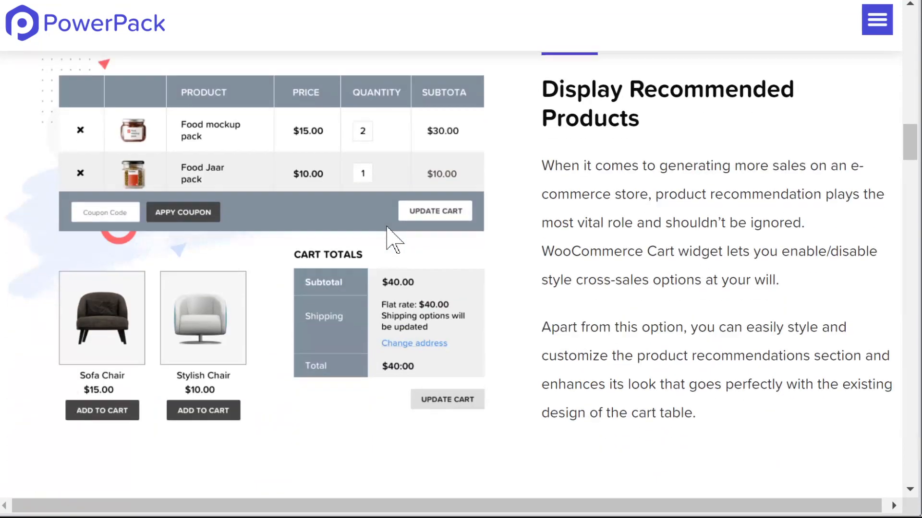
pyautogui.scroll(-3, 393, 238)
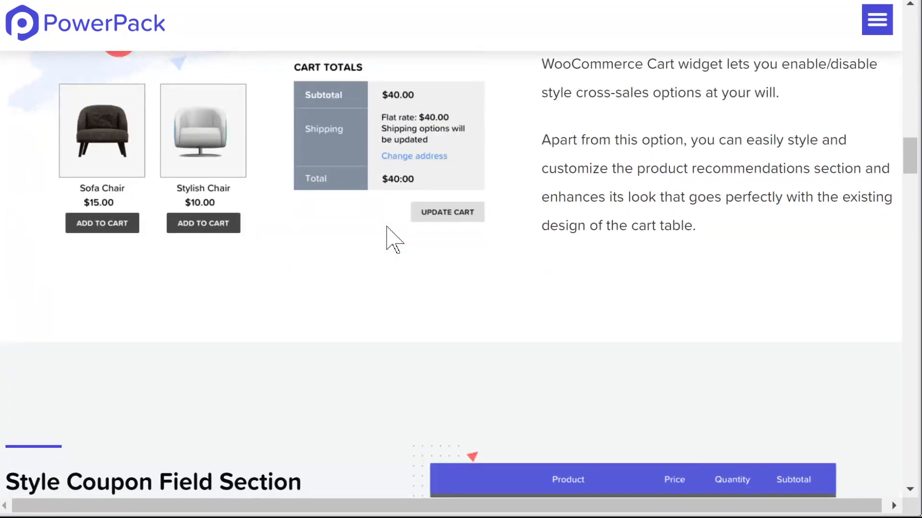
pyautogui.scroll(-6, 393, 239)
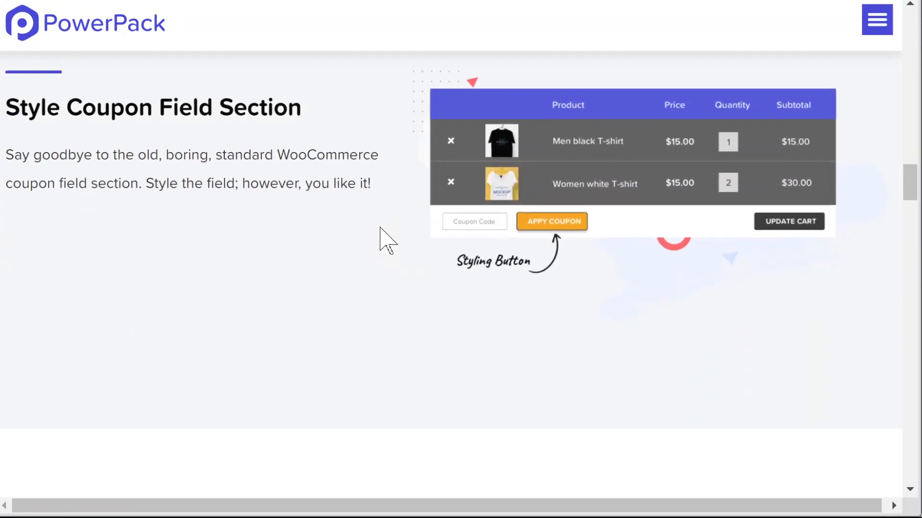